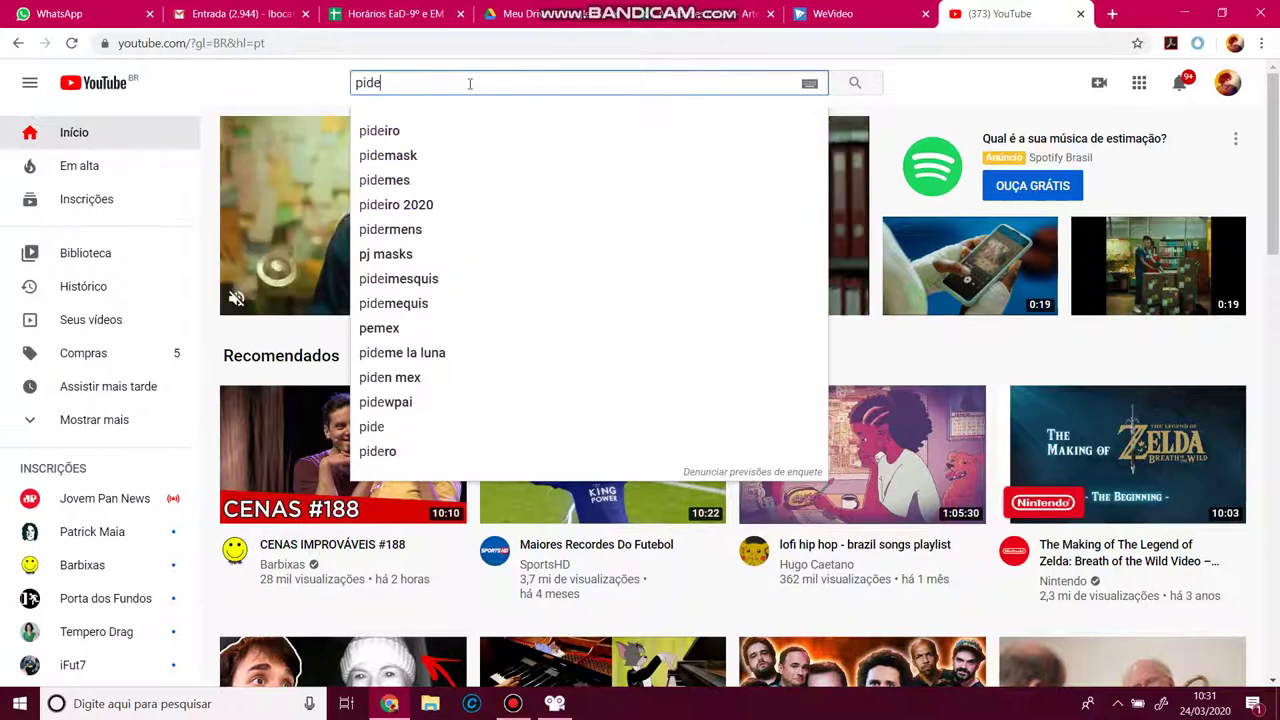
Search YouTube for "pidgeons chroma key", open the Green Screen Pigeons video and pause it
{"action": "key", "text": "BackSpace"}
{"action": "type", "text": "geons "}
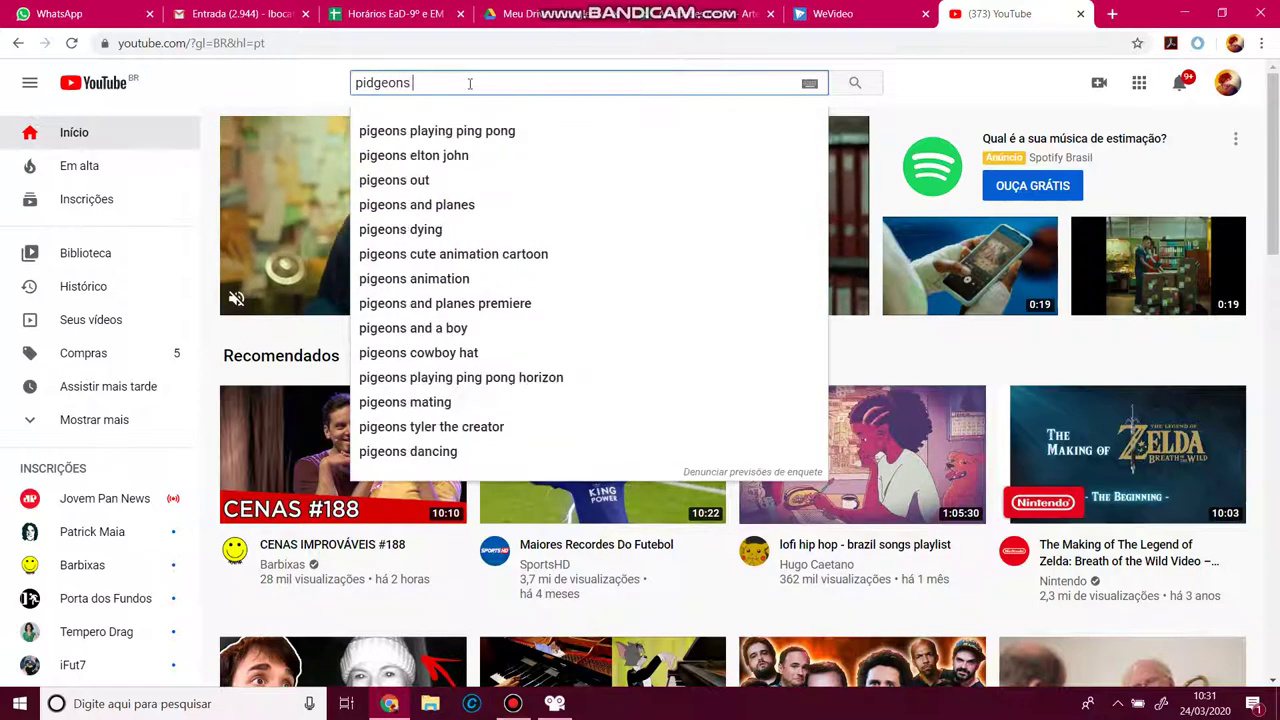
{"action": "type", "text": "chroma key"}
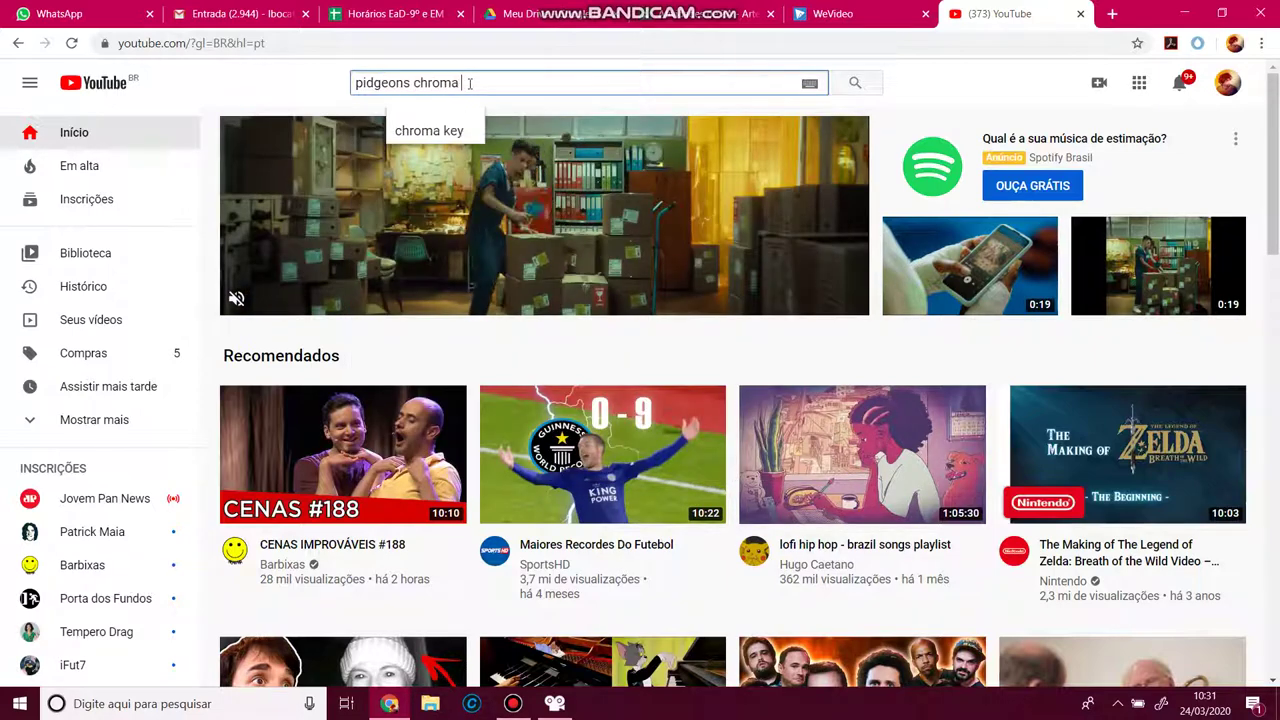
{"action": "key", "text": "Return"}
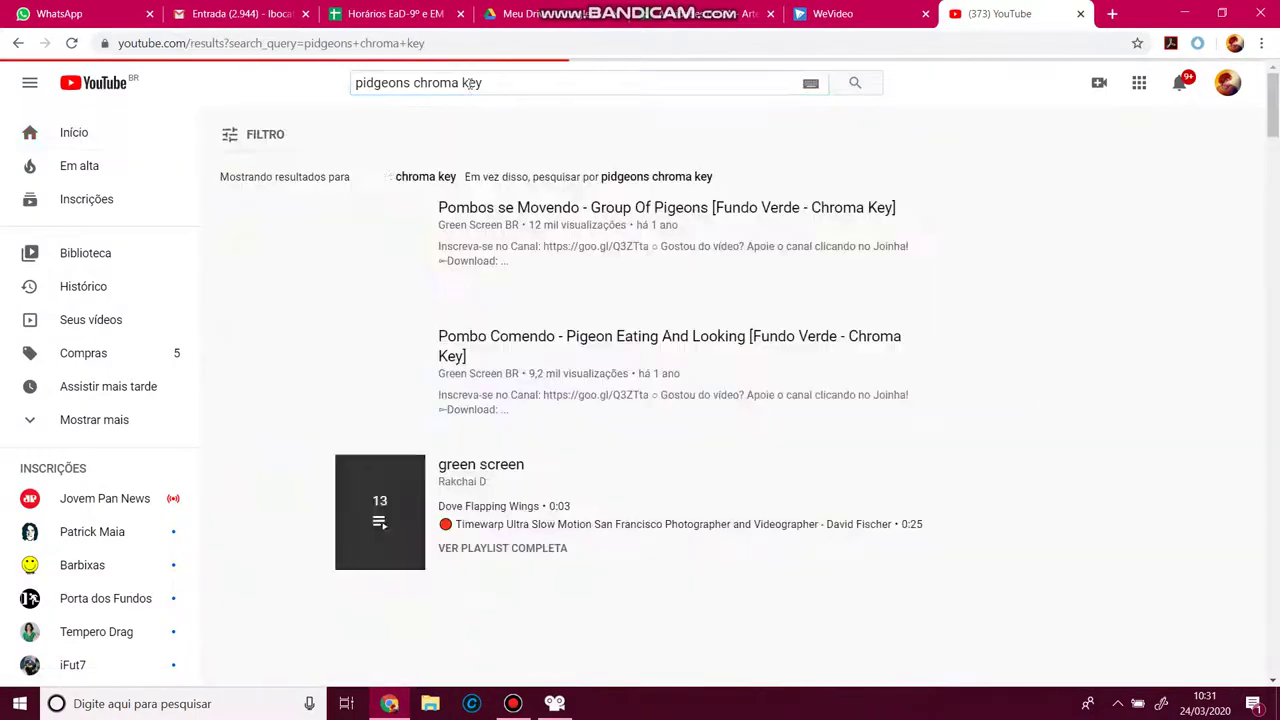
{"action": "scroll", "coordinate": [349, 443], "scroll_direction": "down", "scroll_amount": 1}
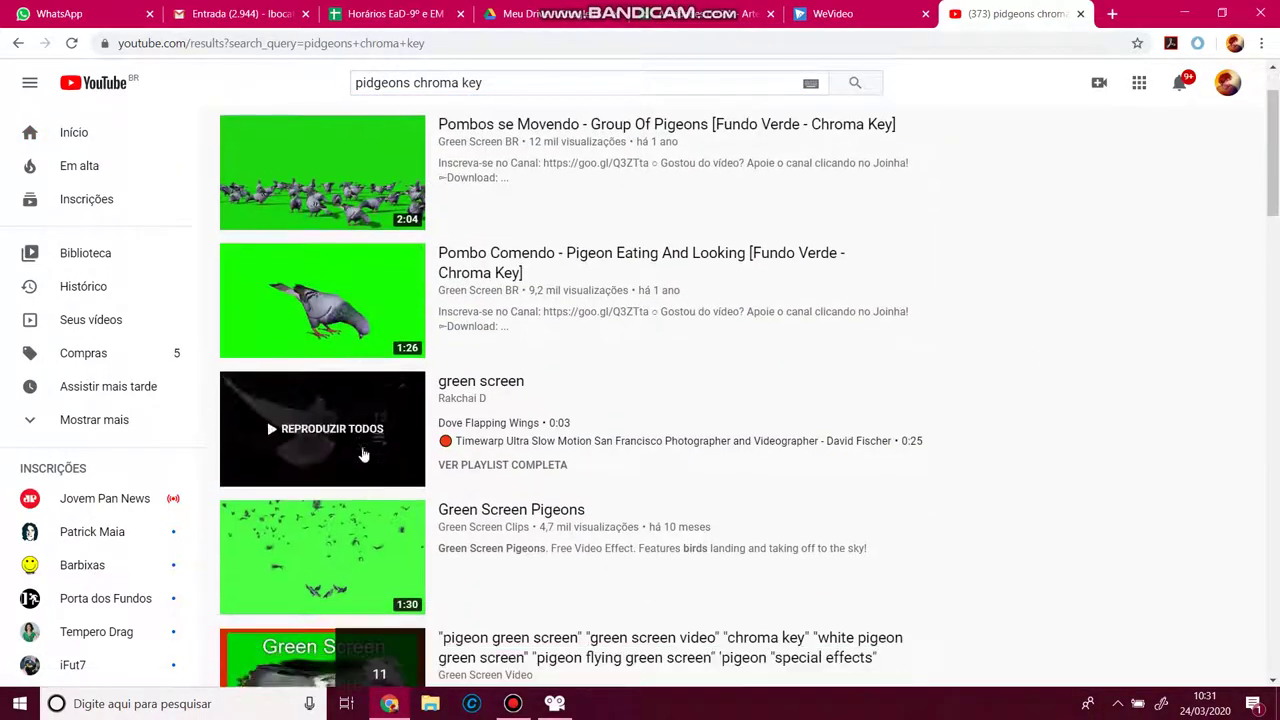
{"action": "left_click", "coordinate": [349, 561]}
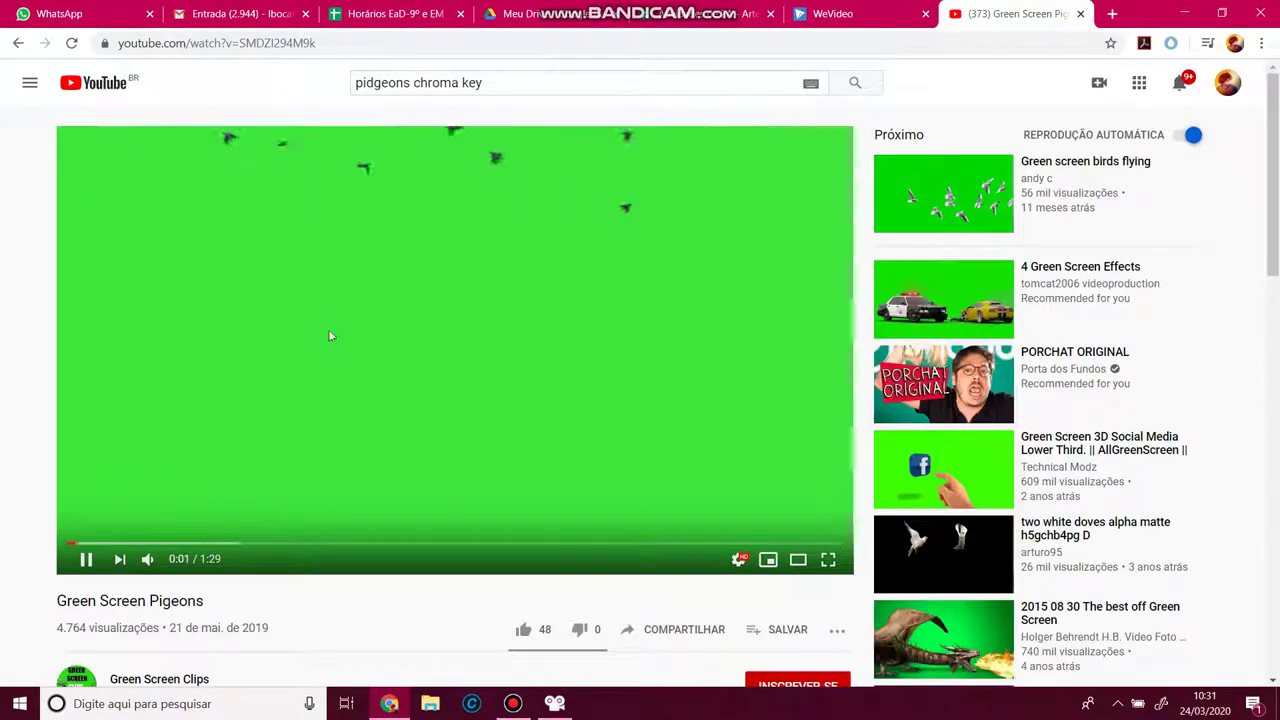
{"action": "left_click", "coordinate": [396, 318]}
Open the video's y2mate download page by inserting "pp" after "youtube" in its address
{"action": "left_click", "coordinate": [205, 43]}
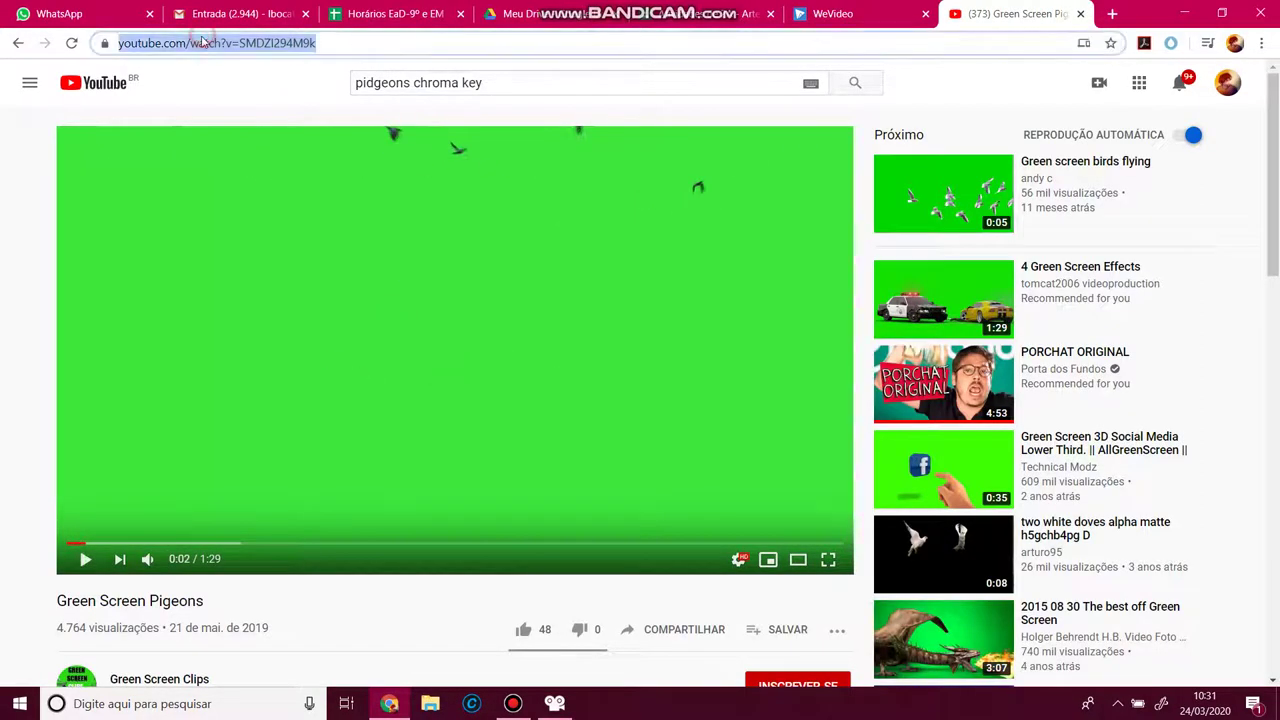
{"action": "left_click", "coordinate": [210, 44]}
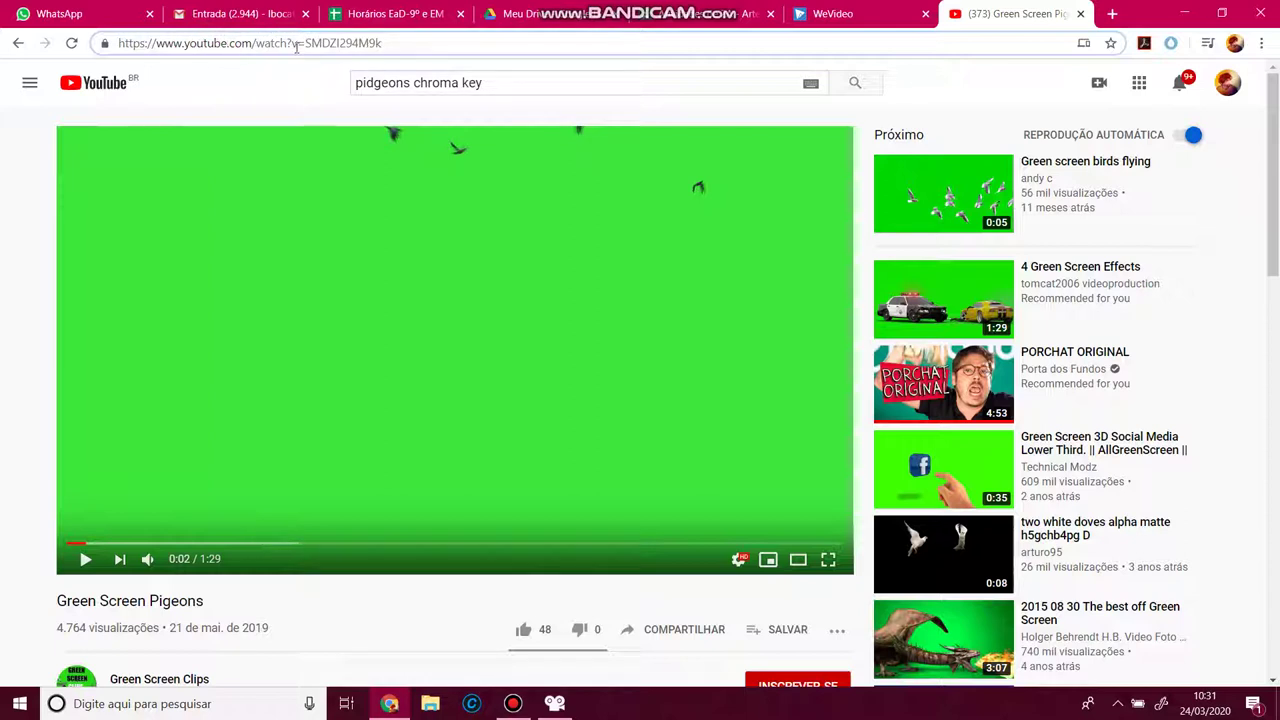
{"action": "type", "text": "pp"}
{"action": "key", "text": "Return"}
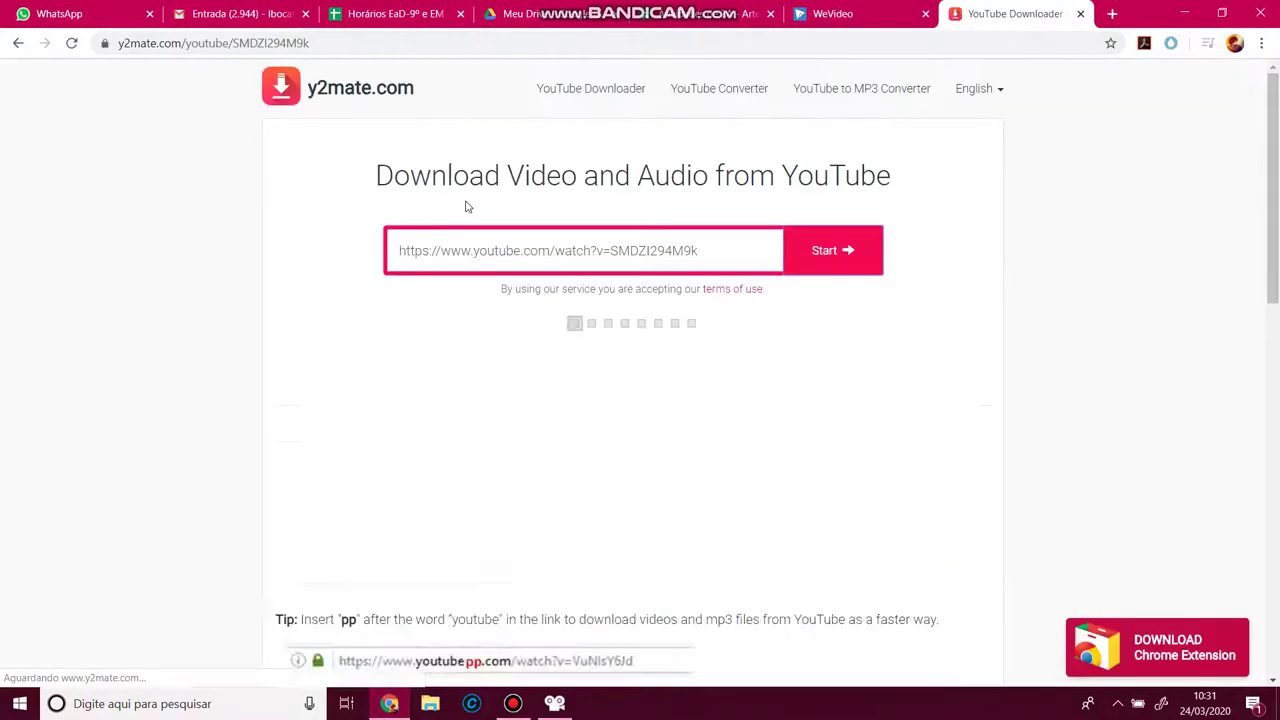
Check the mp3 download option, dismiss the site's notification request and return to the video formats
{"action": "scroll", "coordinate": [1031, 514], "scroll_direction": "down", "scroll_amount": 3}
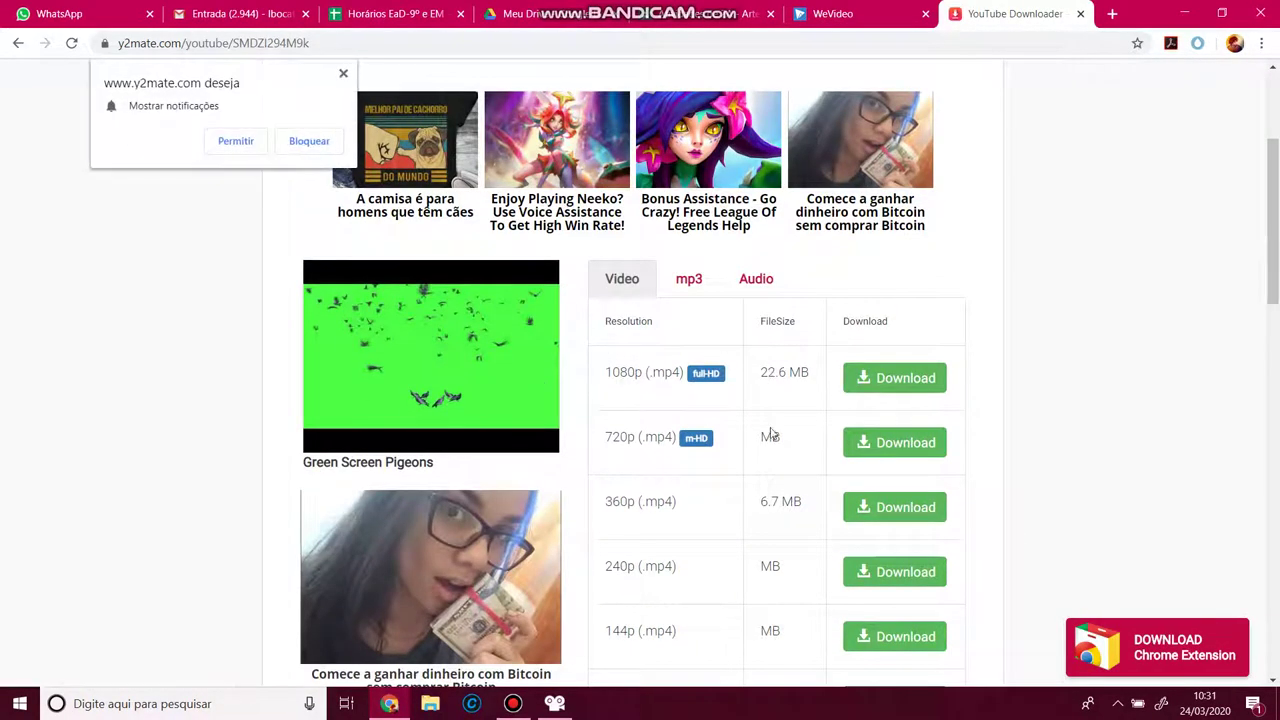
{"action": "left_click", "coordinate": [682, 284]}
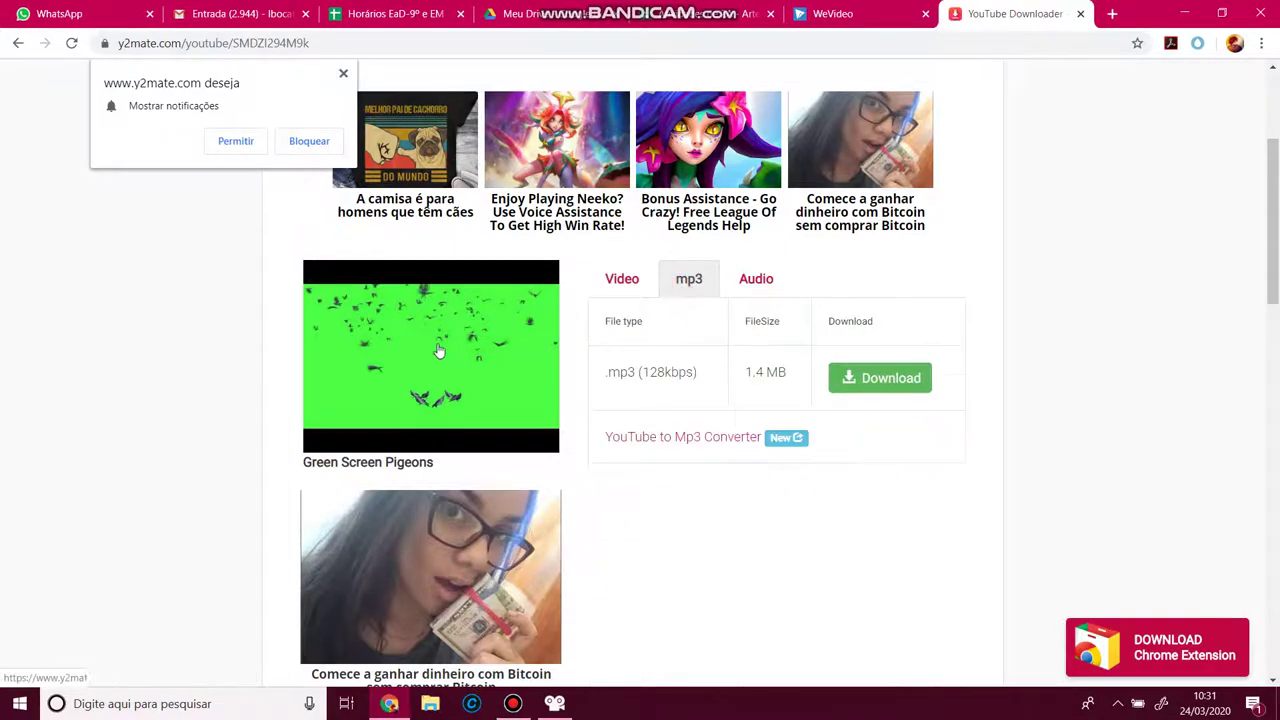
{"action": "left_click", "coordinate": [343, 73]}
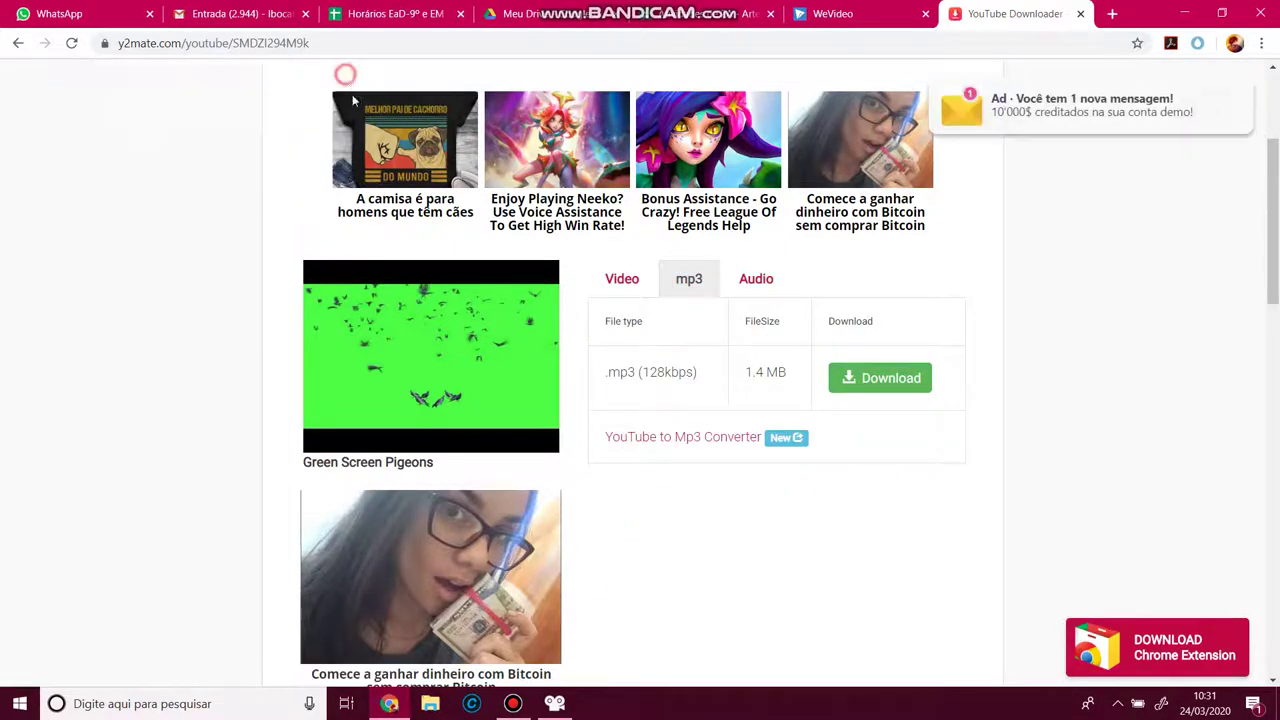
{"action": "left_click", "coordinate": [632, 285]}
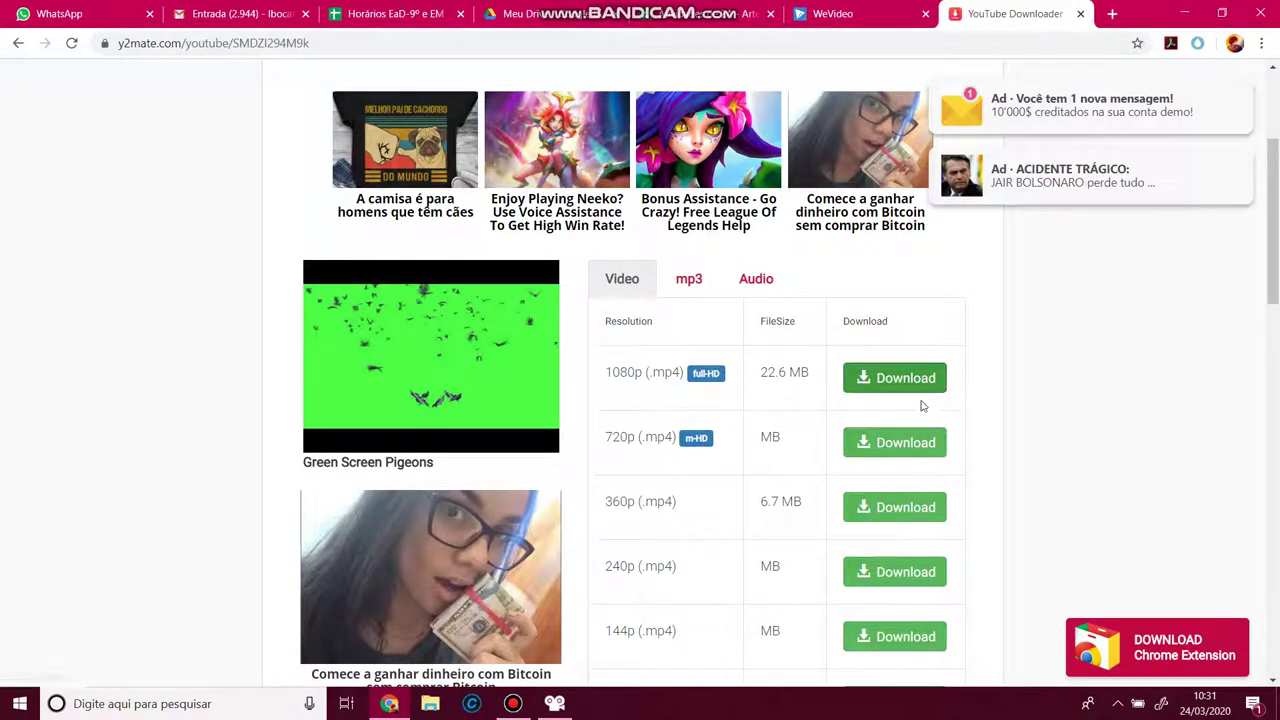
Download Green Screen Pigeons as a 1080p .mp4 and close the ad and downloader pages
{"action": "left_click", "coordinate": [890, 382]}
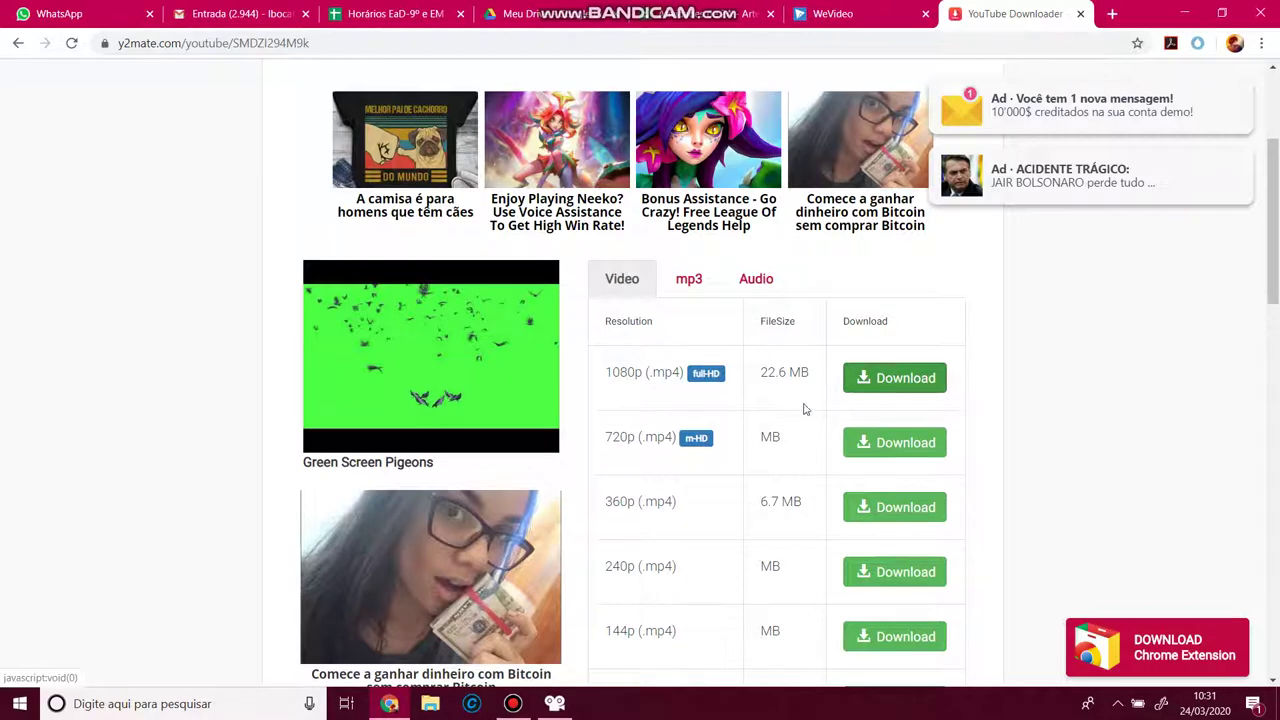
{"action": "left_click", "coordinate": [862, 381]}
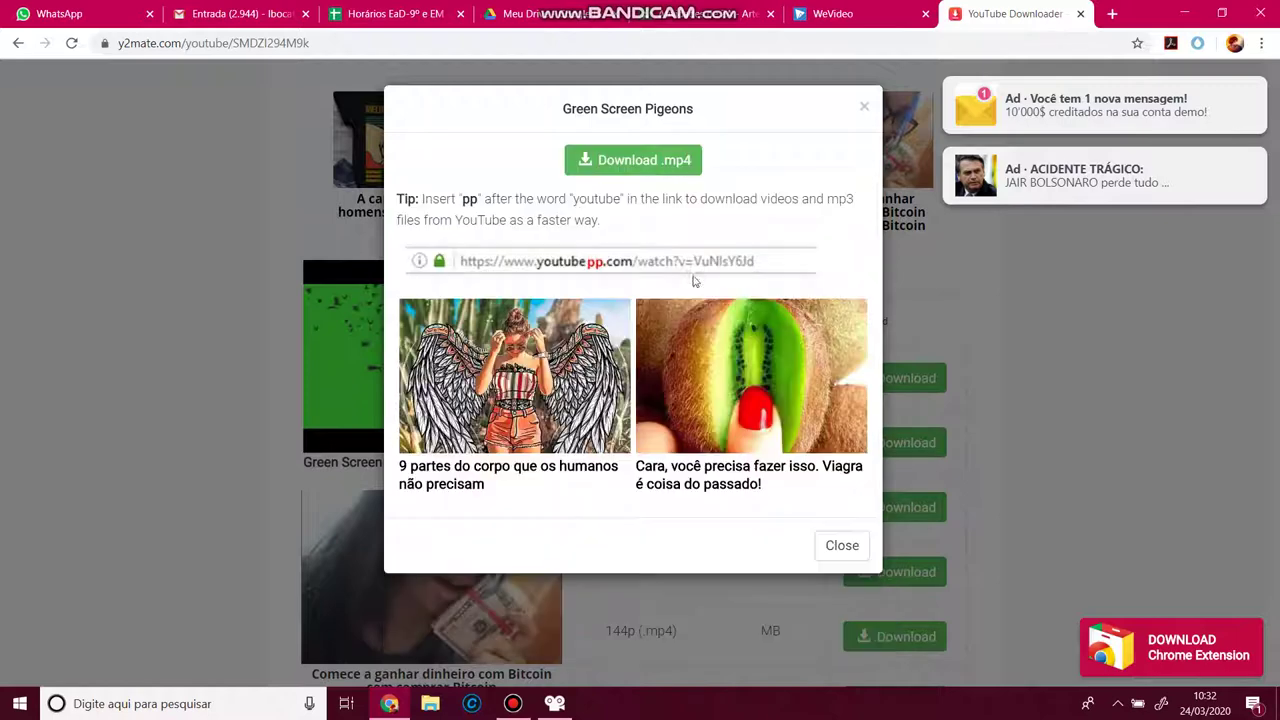
{"action": "left_click", "coordinate": [646, 161]}
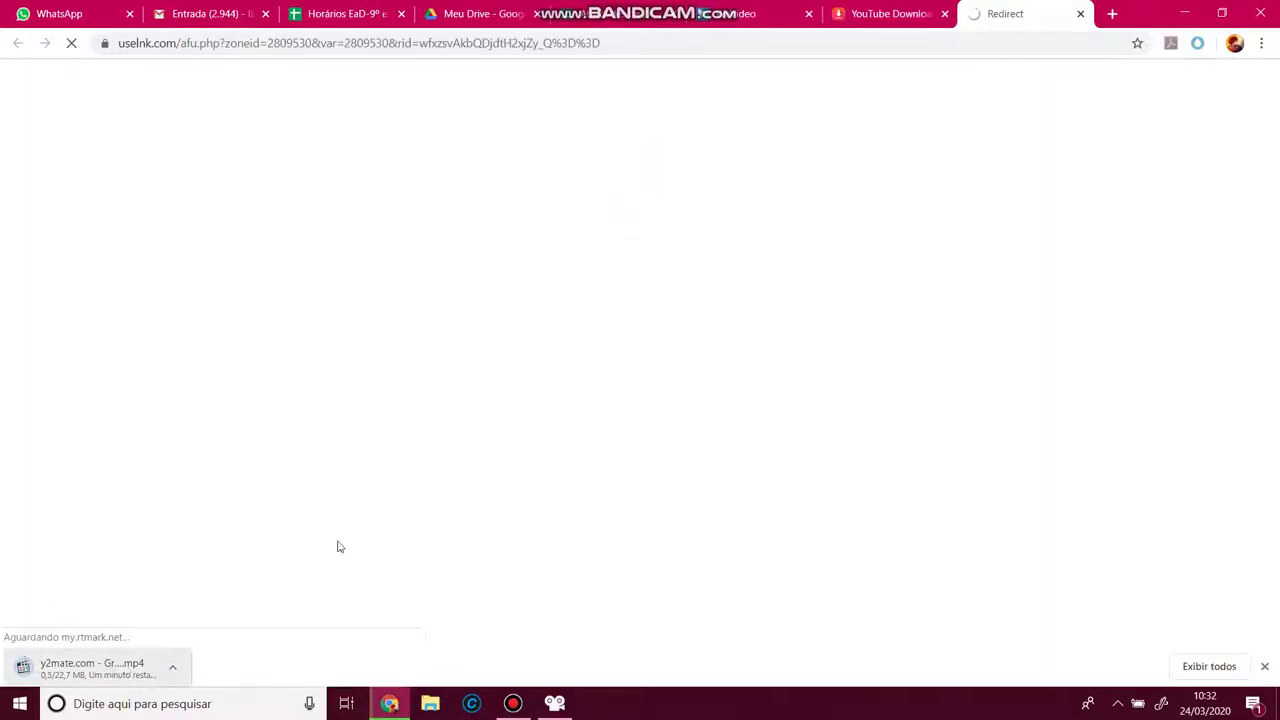
{"action": "left_click", "coordinate": [1080, 14]}
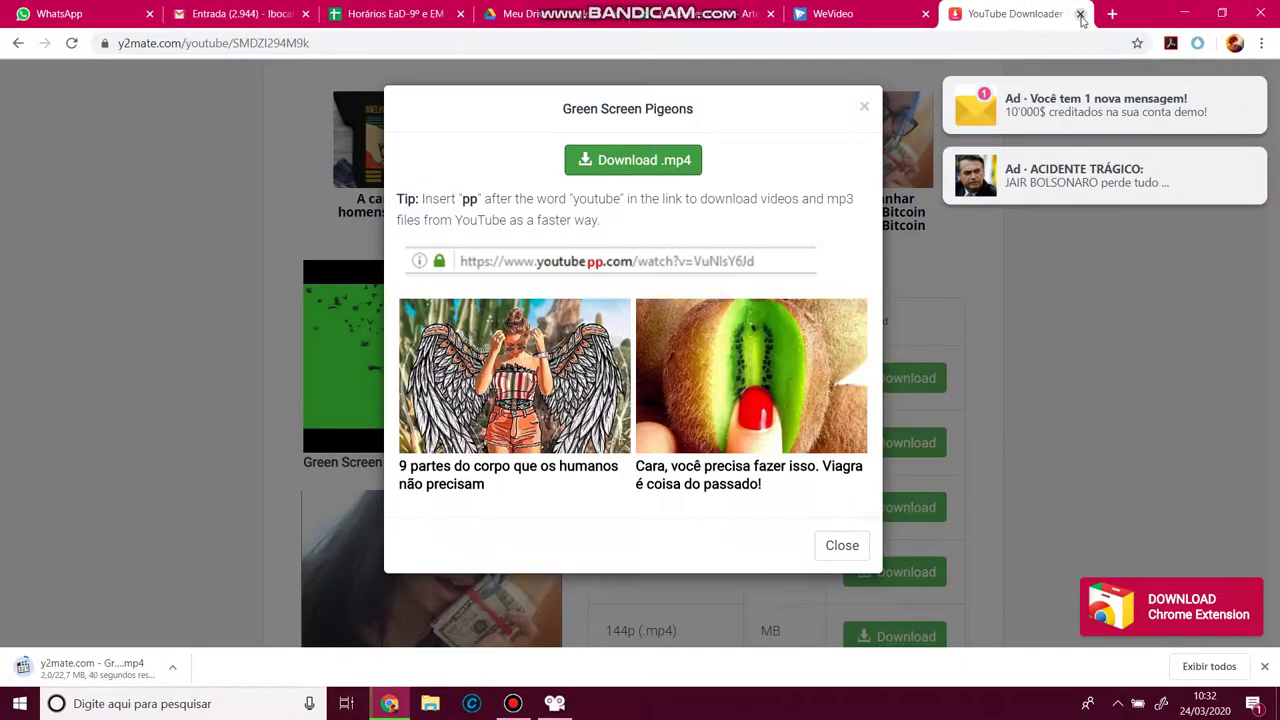
{"action": "left_click", "coordinate": [1080, 14]}
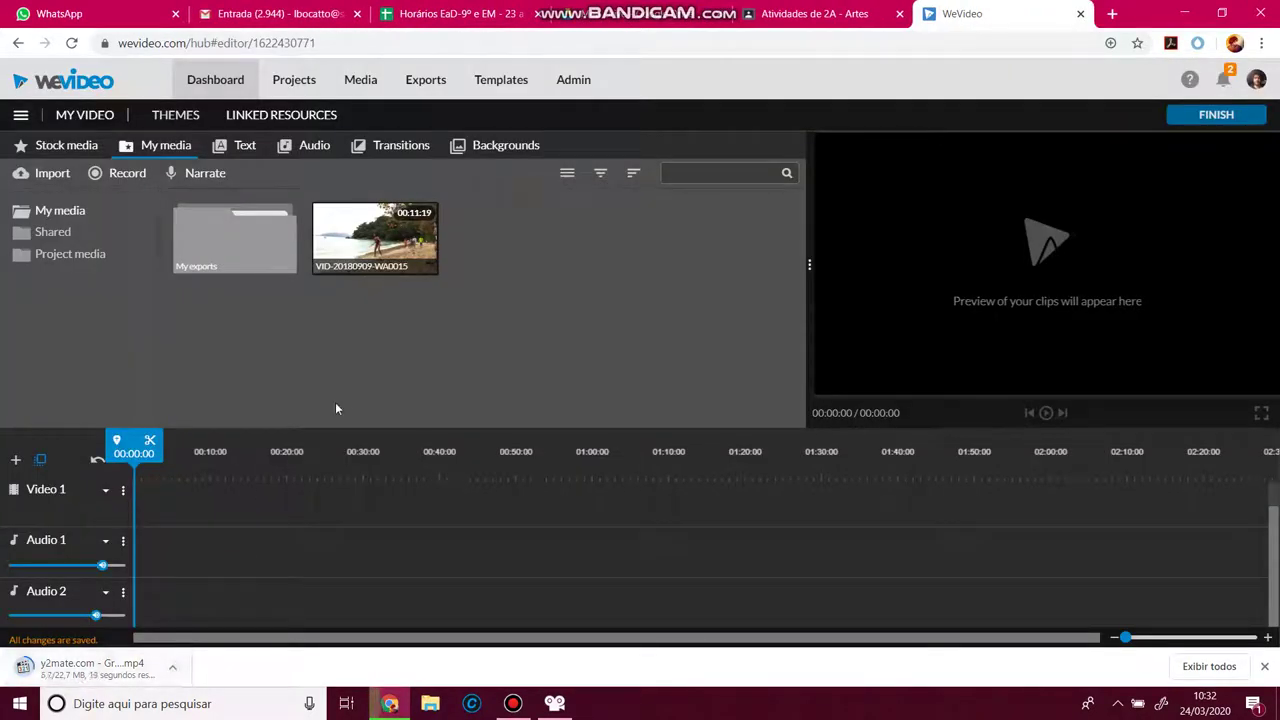
Place the clip VID-20180909-WA0015 at the start of the Video 1 track in WeVideo
{"action": "left_click", "coordinate": [385, 237]}
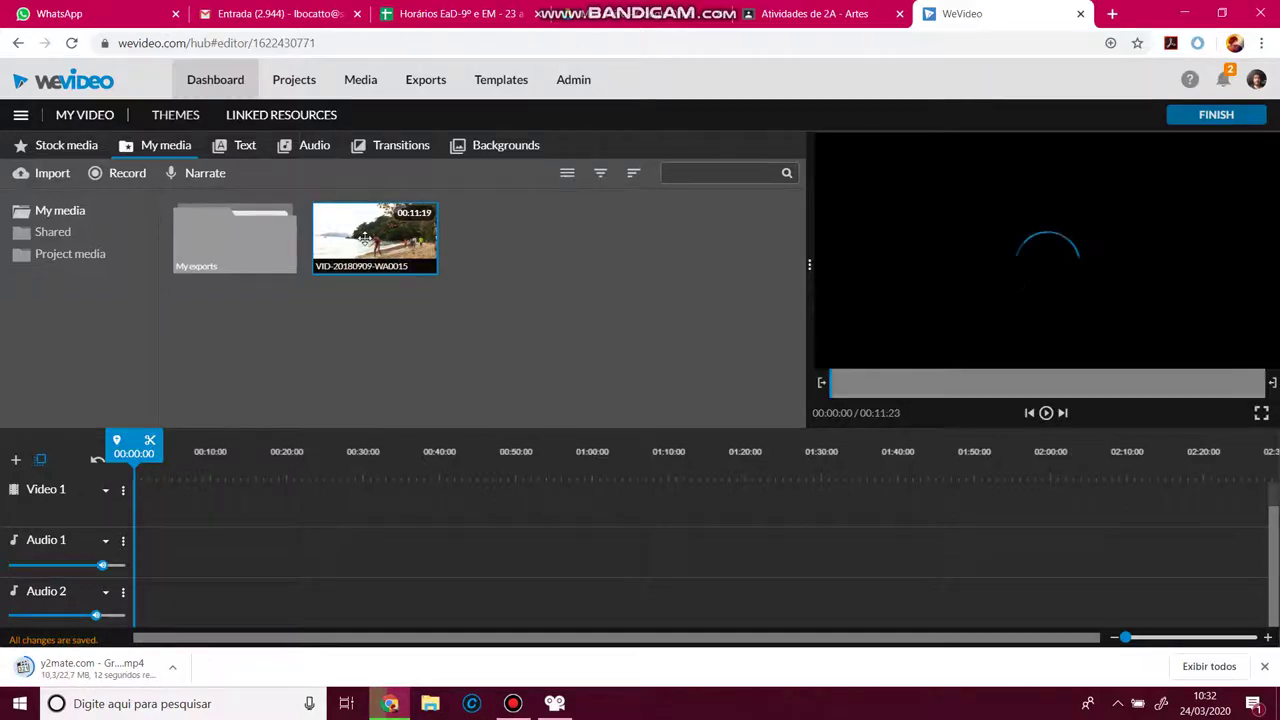
{"action": "left_click_drag", "start_coordinate": [385, 237], "coordinate": [208, 568]}
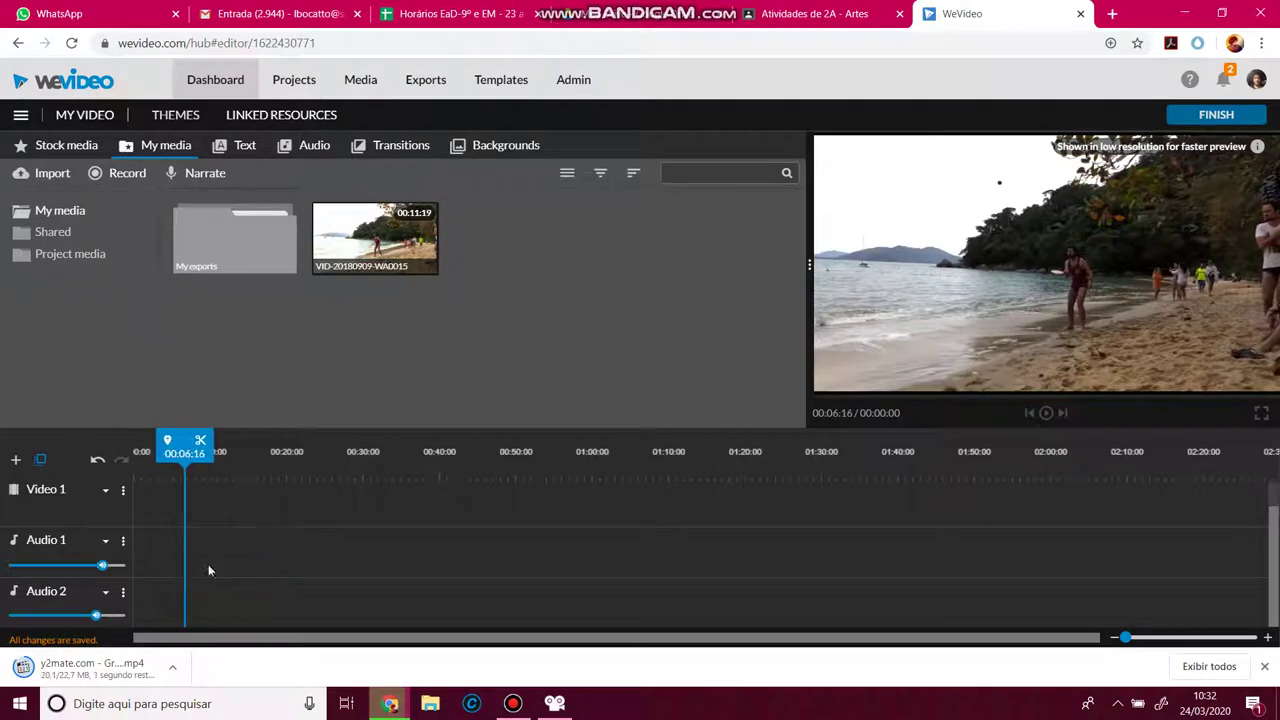
{"action": "left_click_drag", "start_coordinate": [373, 240], "coordinate": [176, 524]}
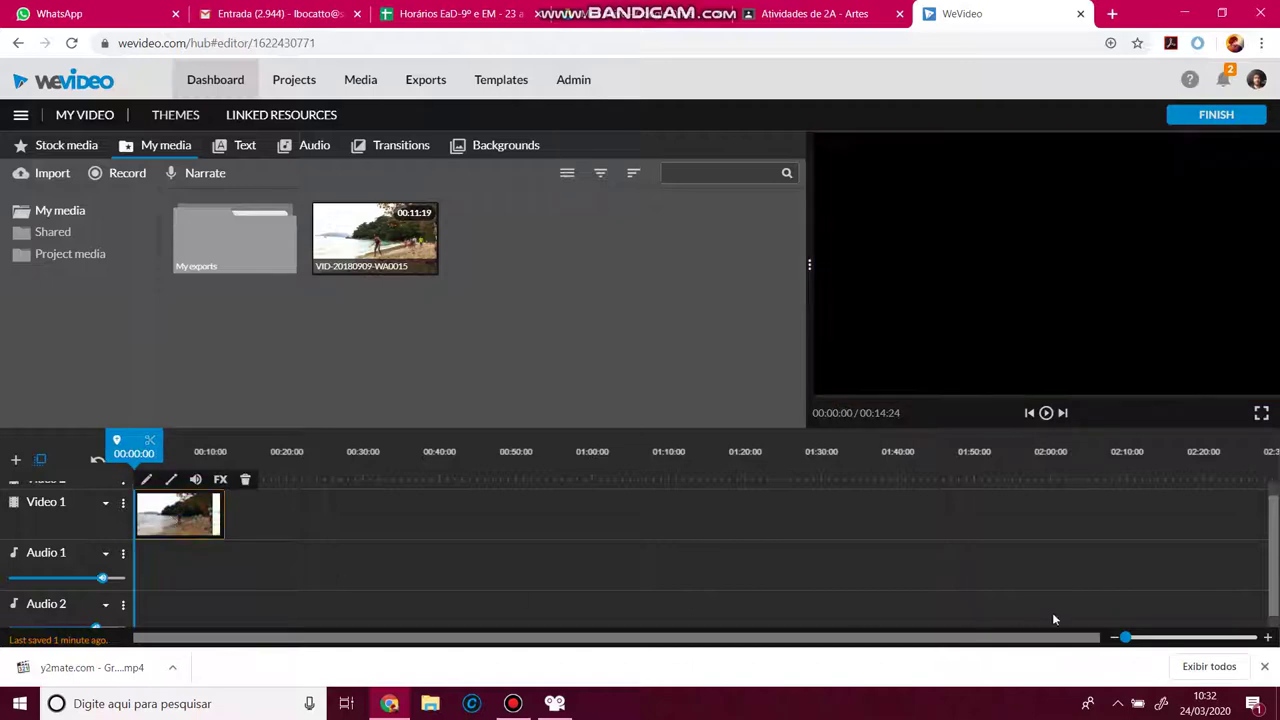
Enlarge the timeline scale and expand the Video 1 track to show the clip's audio waveform
{"action": "mouse_move", "coordinate": [1122, 637]}
{"action": "left_mouse_down"}
{"action": "mouse_move", "coordinate": [1148, 637]}
{"action": "mouse_move", "coordinate": [1136, 637]}
{"action": "left_mouse_up"}
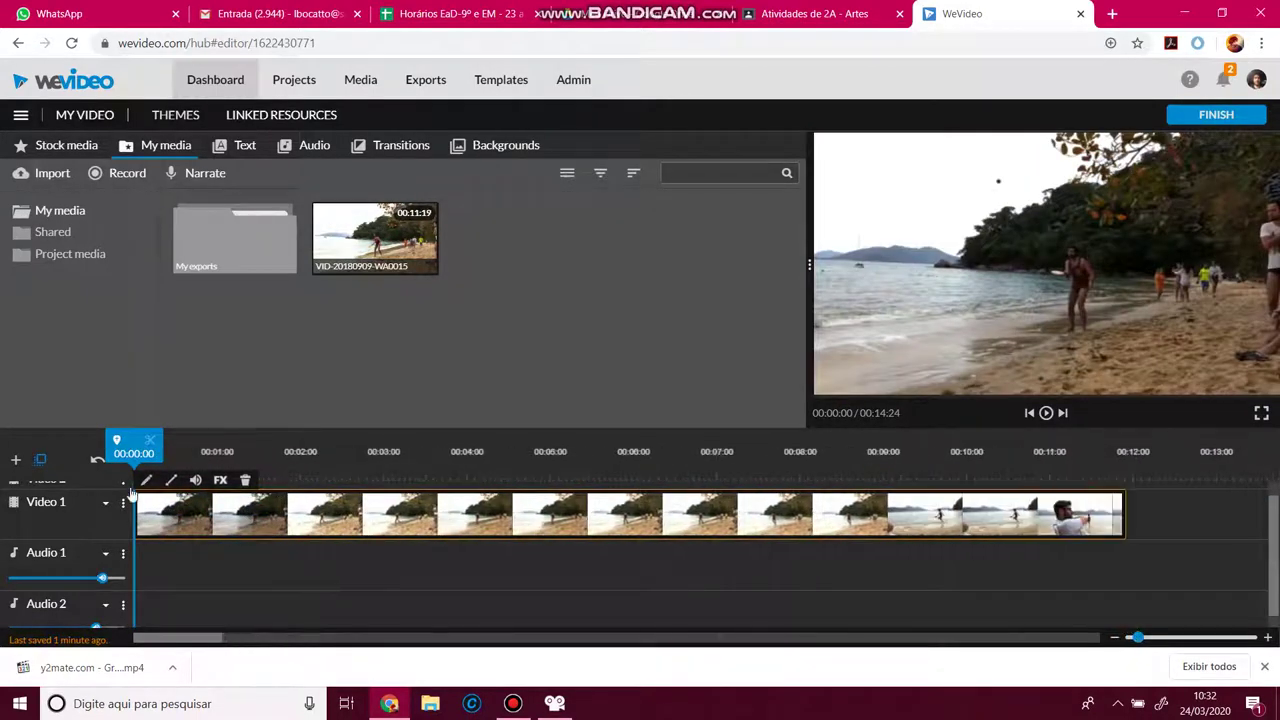
{"action": "left_click", "coordinate": [105, 503]}
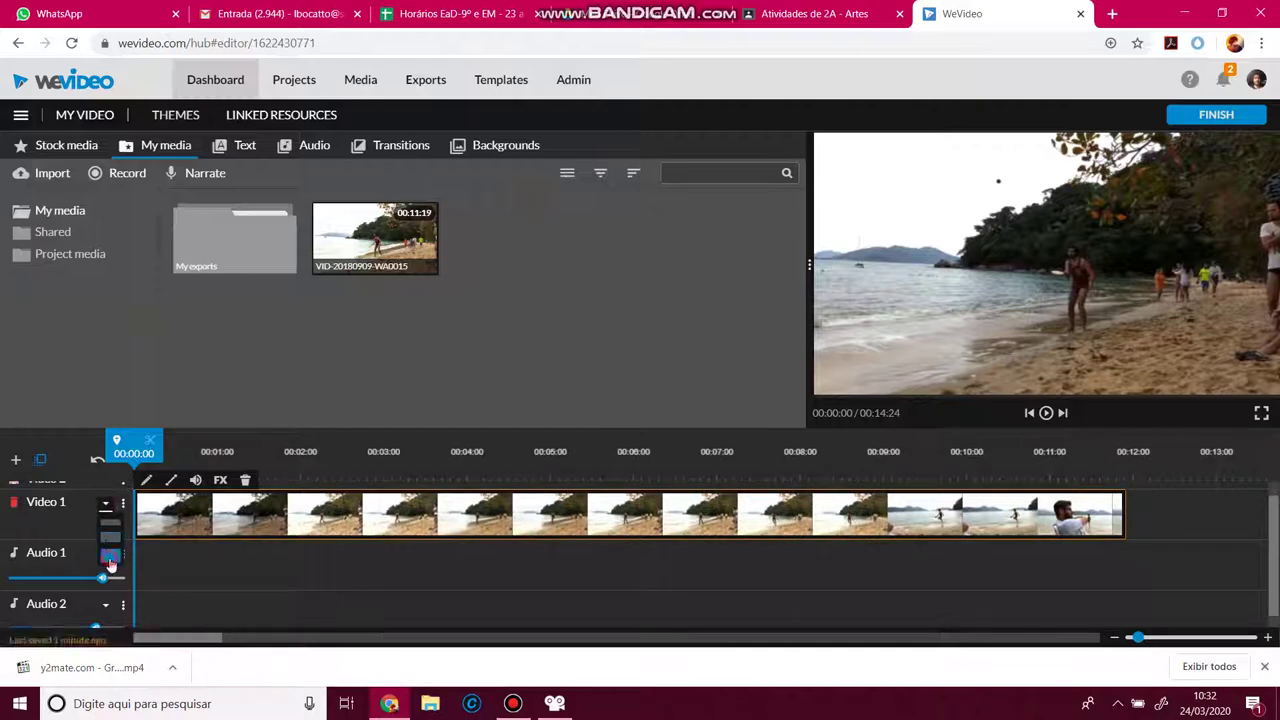
{"action": "left_click", "coordinate": [110, 562]}
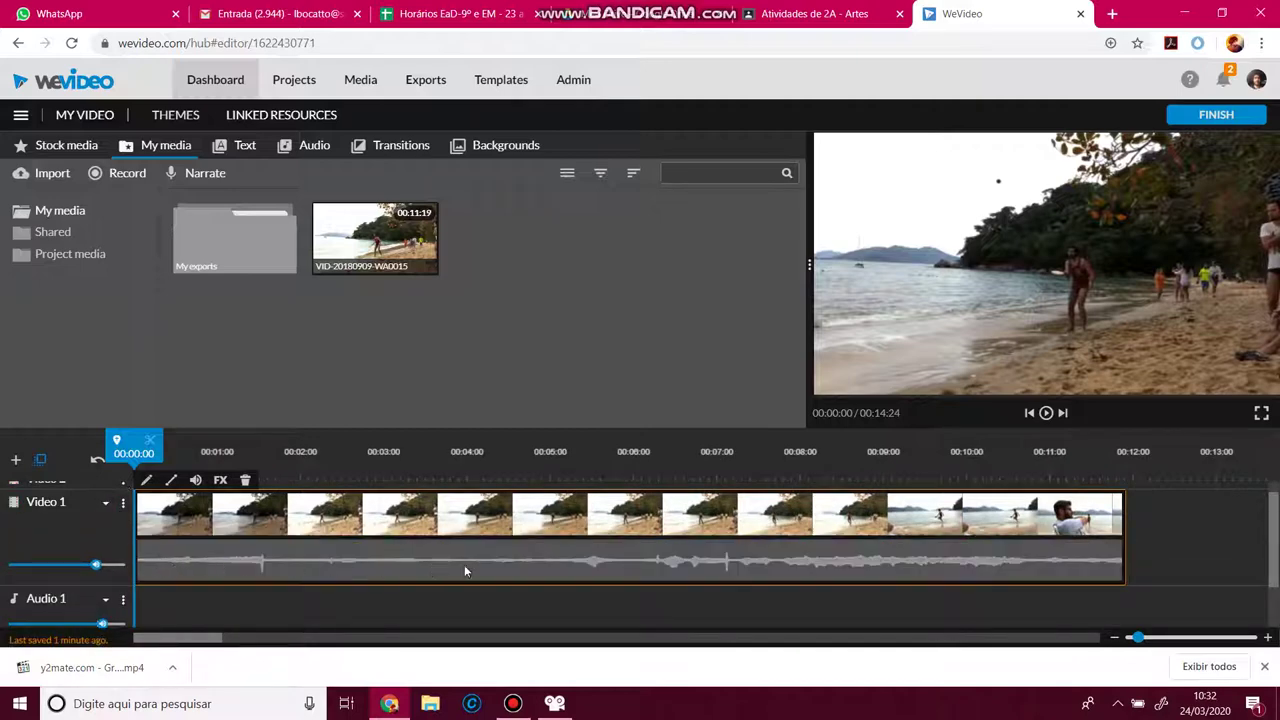
{"action": "mouse_move", "coordinate": [92, 566]}
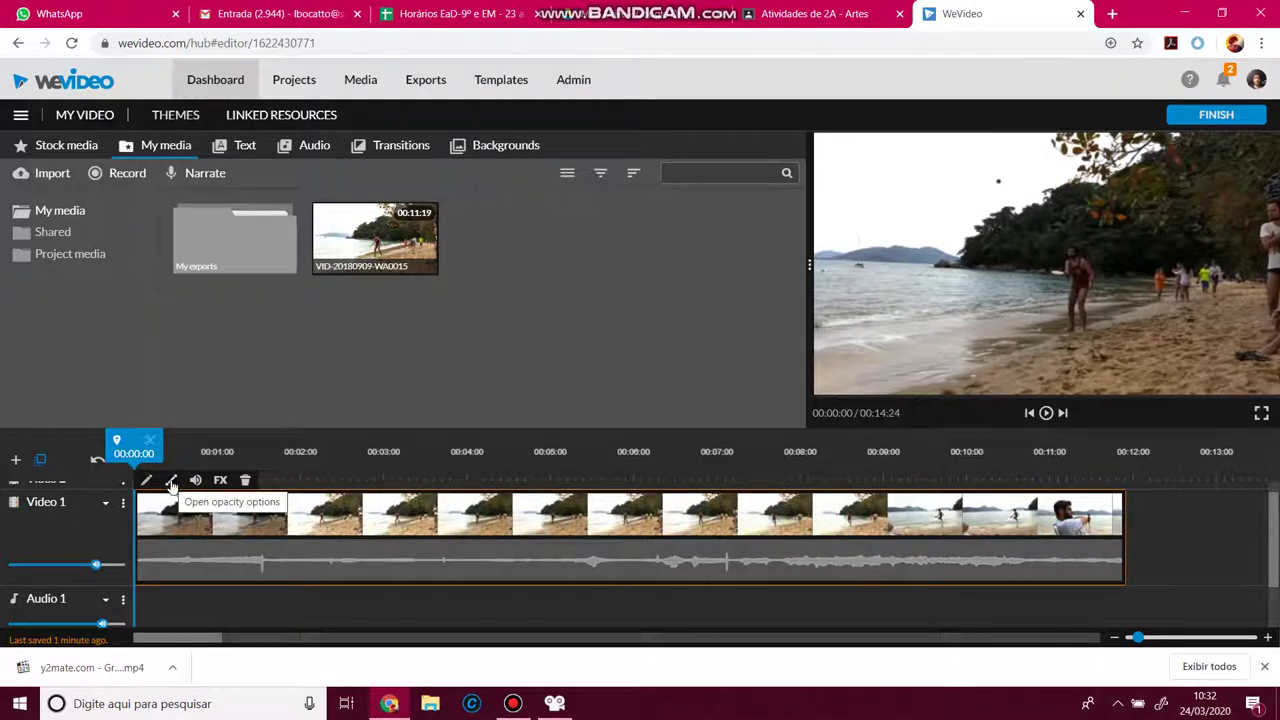
Enable the opacity line on the beach clip and add several keyframes within its first three seconds
{"action": "left_click", "coordinate": [172, 483]}
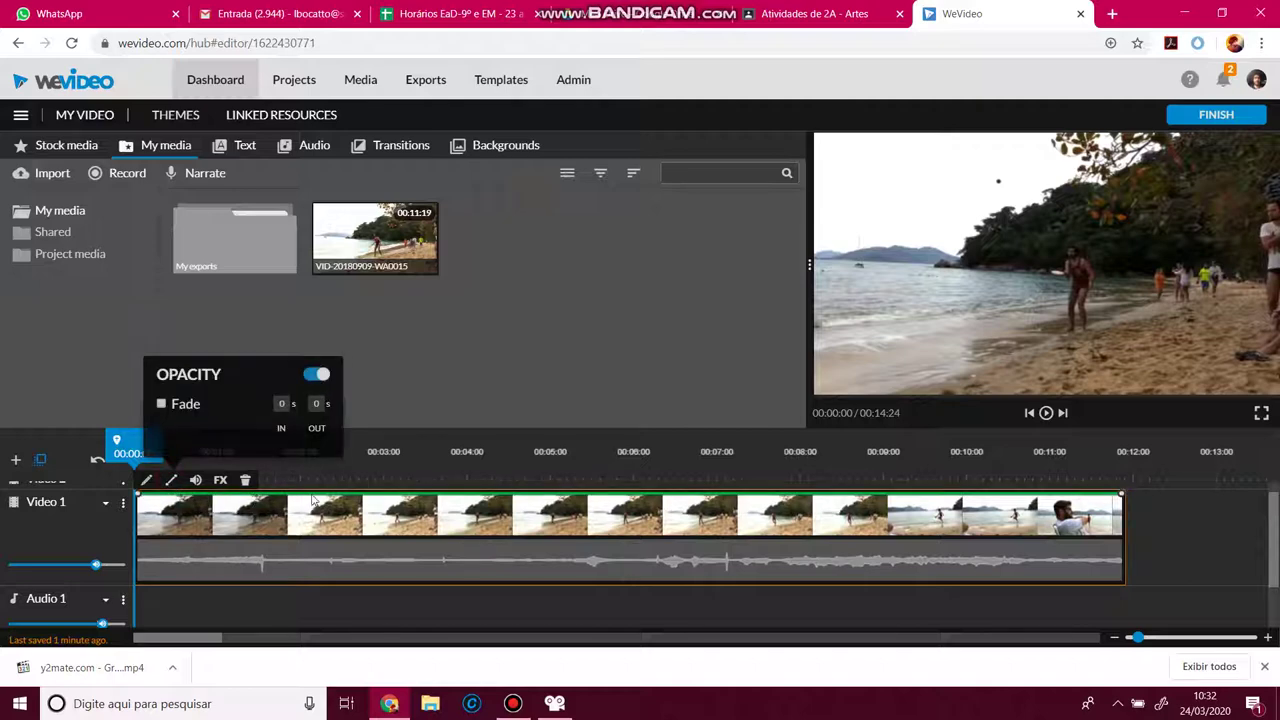
{"action": "left_click", "coordinate": [166, 497]}
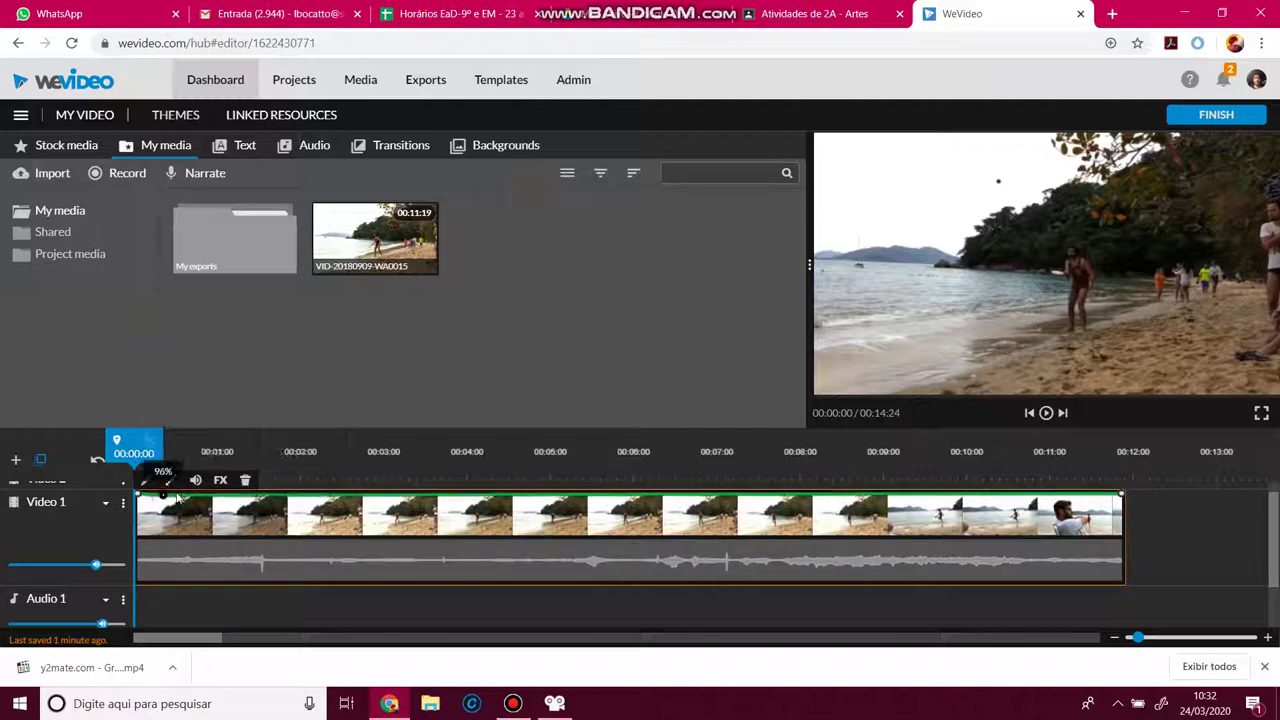
{"action": "left_click", "coordinate": [274, 496]}
{"action": "left_click", "coordinate": [313, 497]}
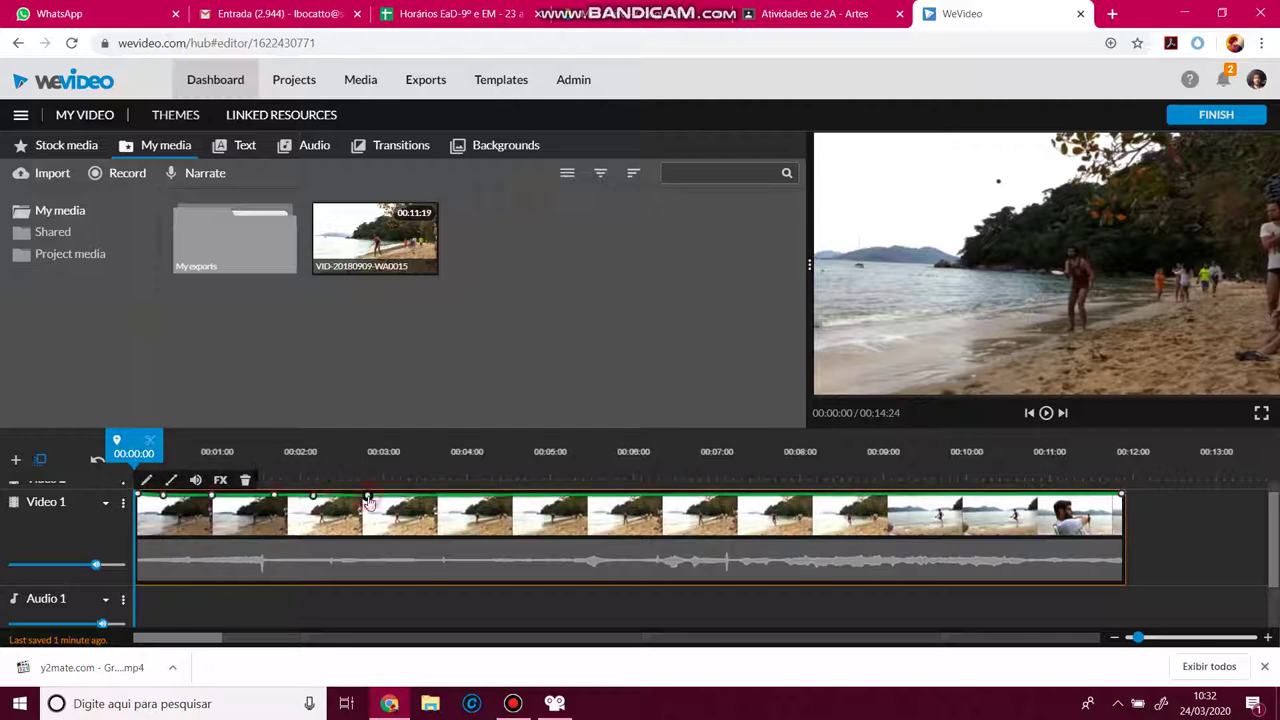
Lower the opacity keyframe about half a second into the clip to the minimum and preview the fade
{"action": "left_click", "coordinate": [148, 453]}
{"action": "left_click", "coordinate": [150, 505]}
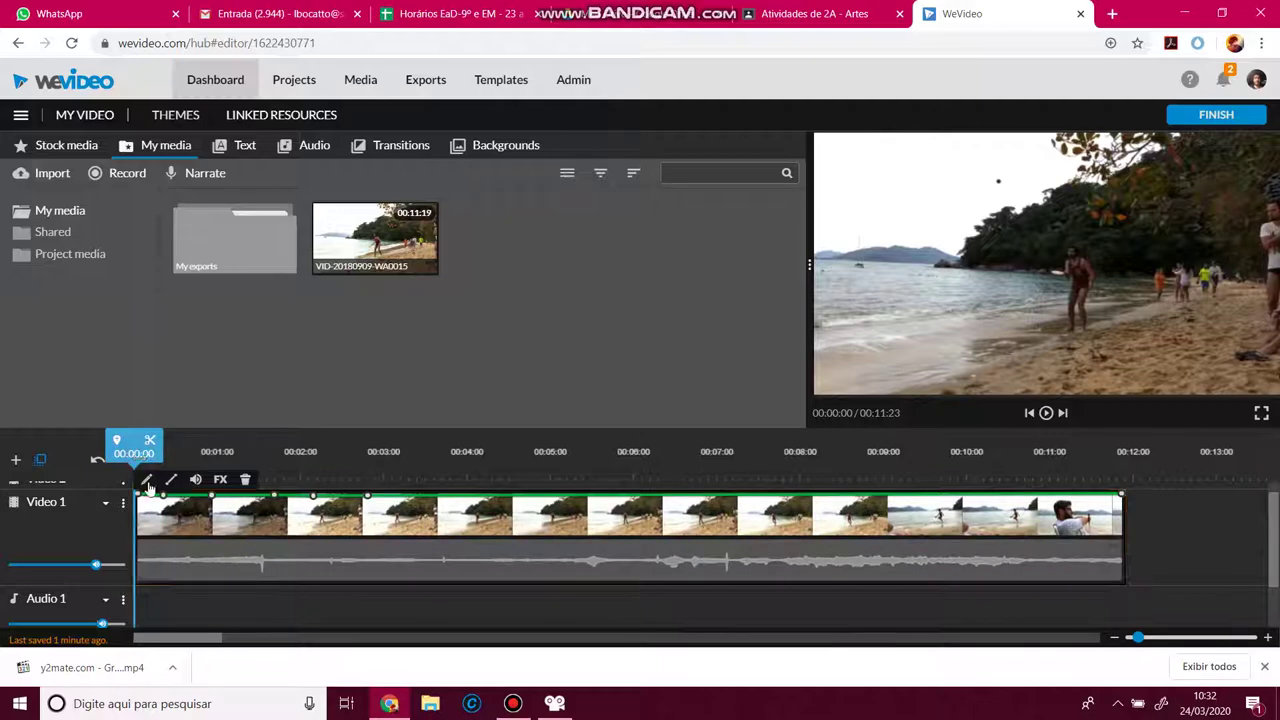
{"action": "left_click_drag", "start_coordinate": [180, 497], "coordinate": [170, 552]}
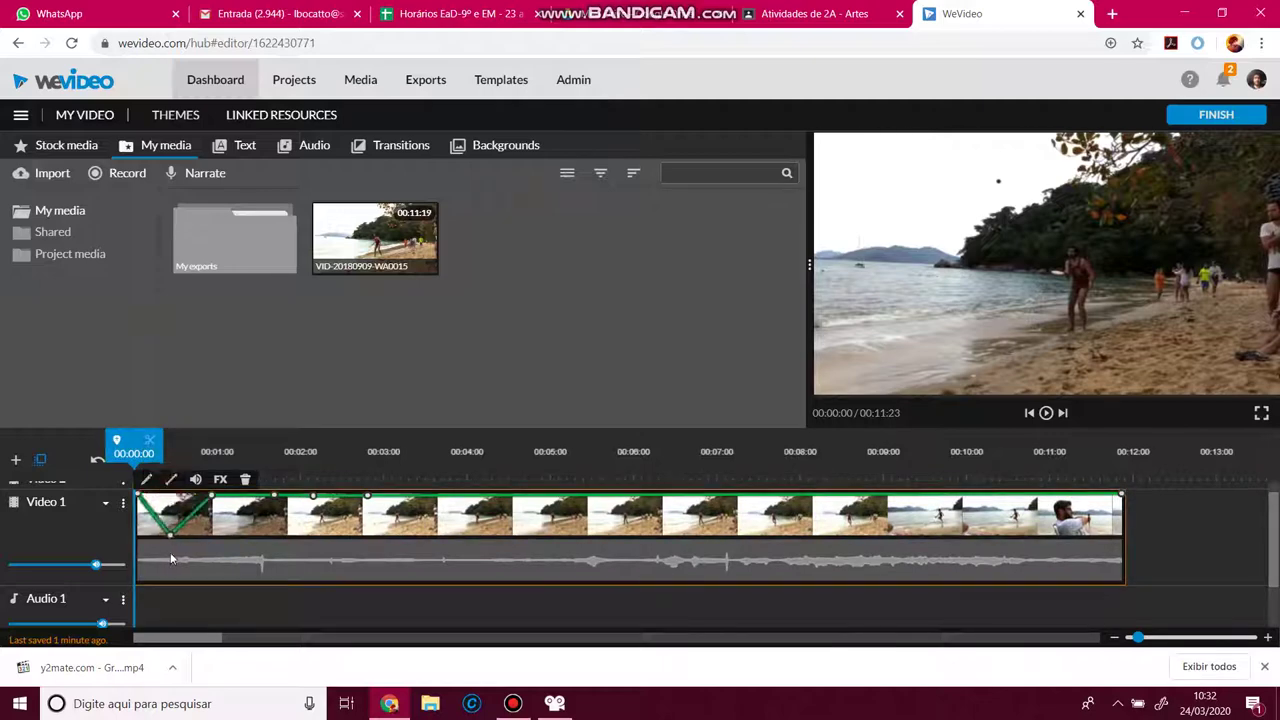
{"action": "left_click", "coordinate": [993, 255]}
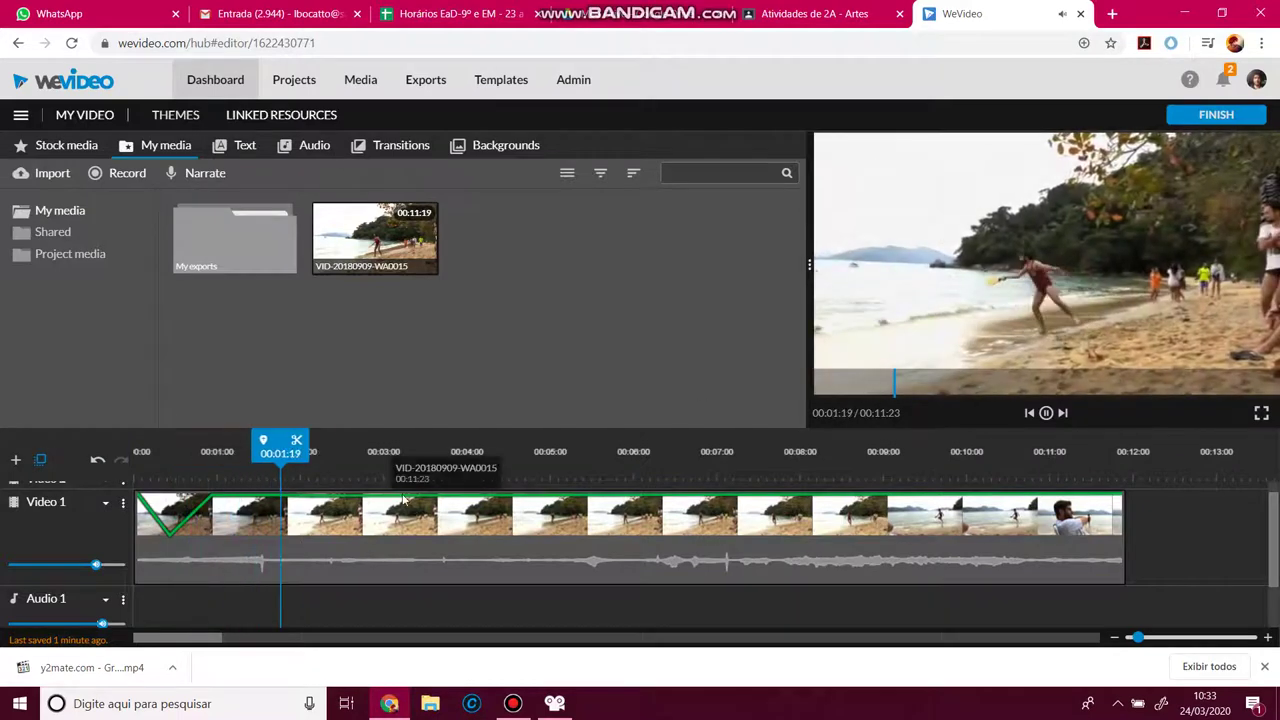
Dip the clip's opacity to the minimum at about 4 seconds, restore it fully at about 6.5 seconds, and play the result
{"action": "left_click", "coordinate": [480, 503]}
{"action": "left_click_drag", "start_coordinate": [478, 499], "coordinate": [491, 582]}
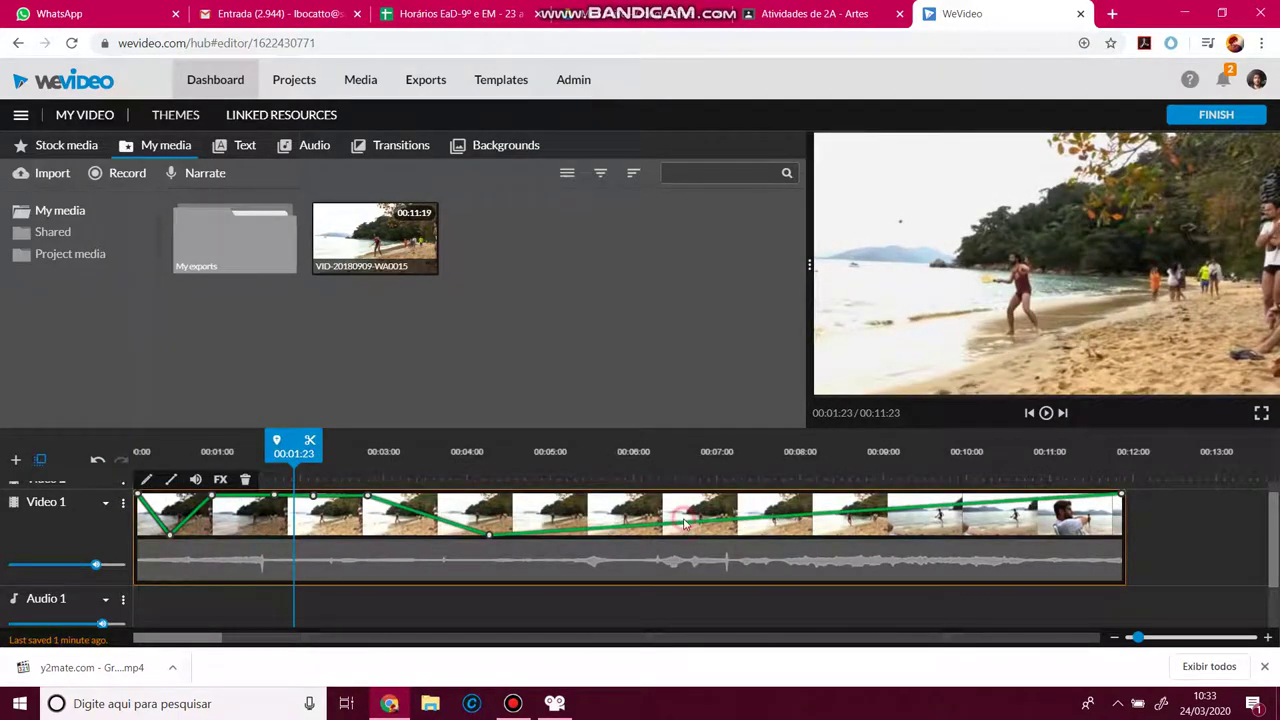
{"action": "left_click_drag", "start_coordinate": [685, 524], "coordinate": [683, 485]}
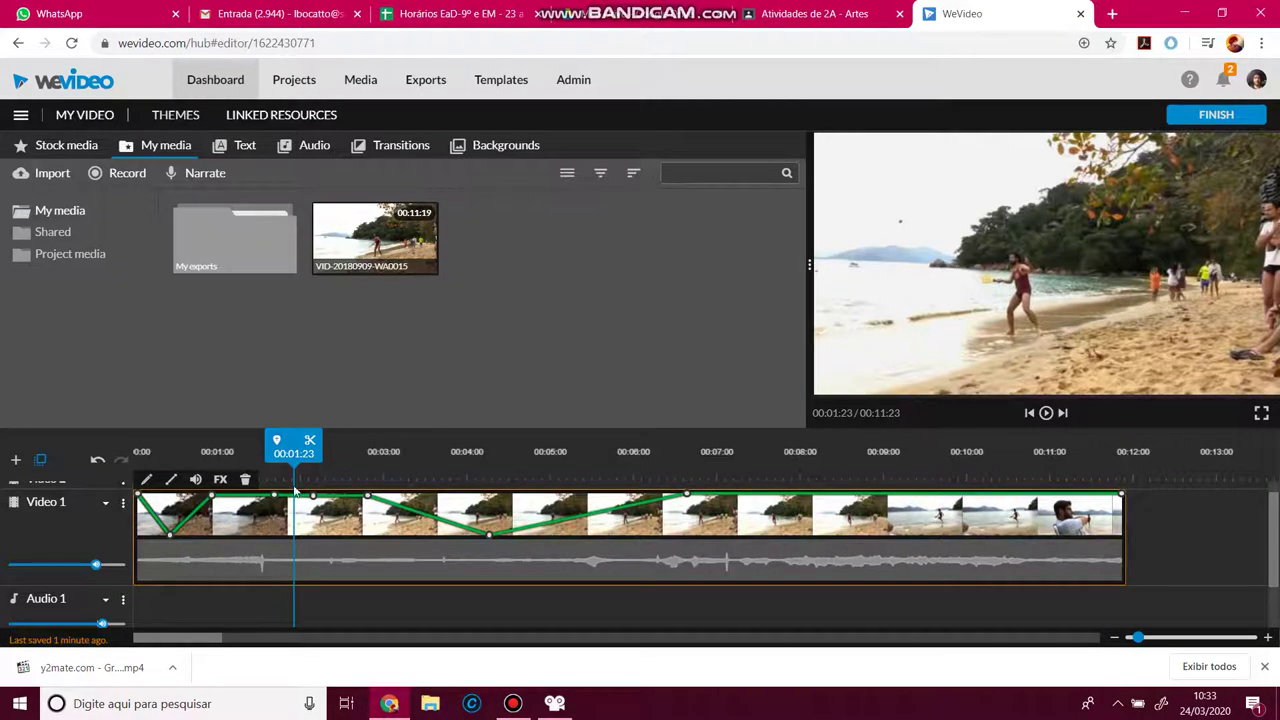
{"action": "key", "text": "space"}
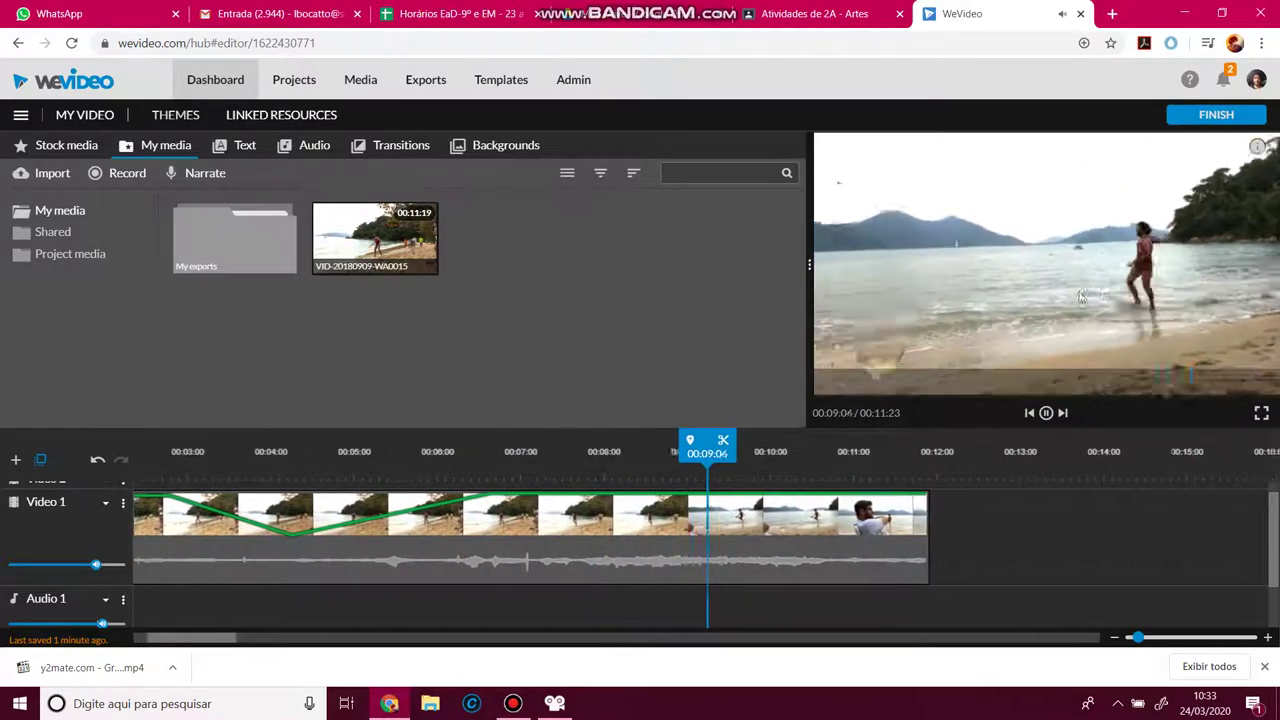
{"action": "key", "text": "space"}
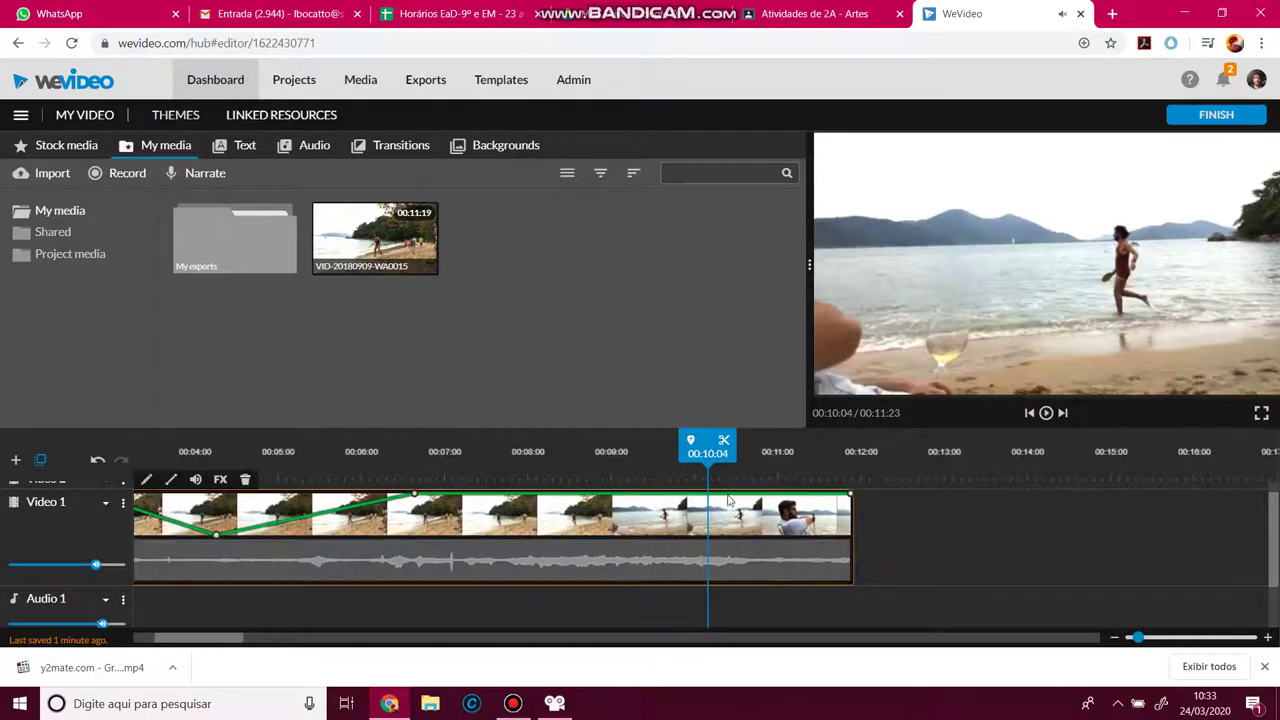
Fade the clip out from about 10 seconds to its end and move the playhead back to 00:08:15
{"action": "left_click_drag", "start_coordinate": [850, 494], "coordinate": [851, 549]}
{"action": "left_click_drag", "start_coordinate": [708, 446], "coordinate": [581, 446]}
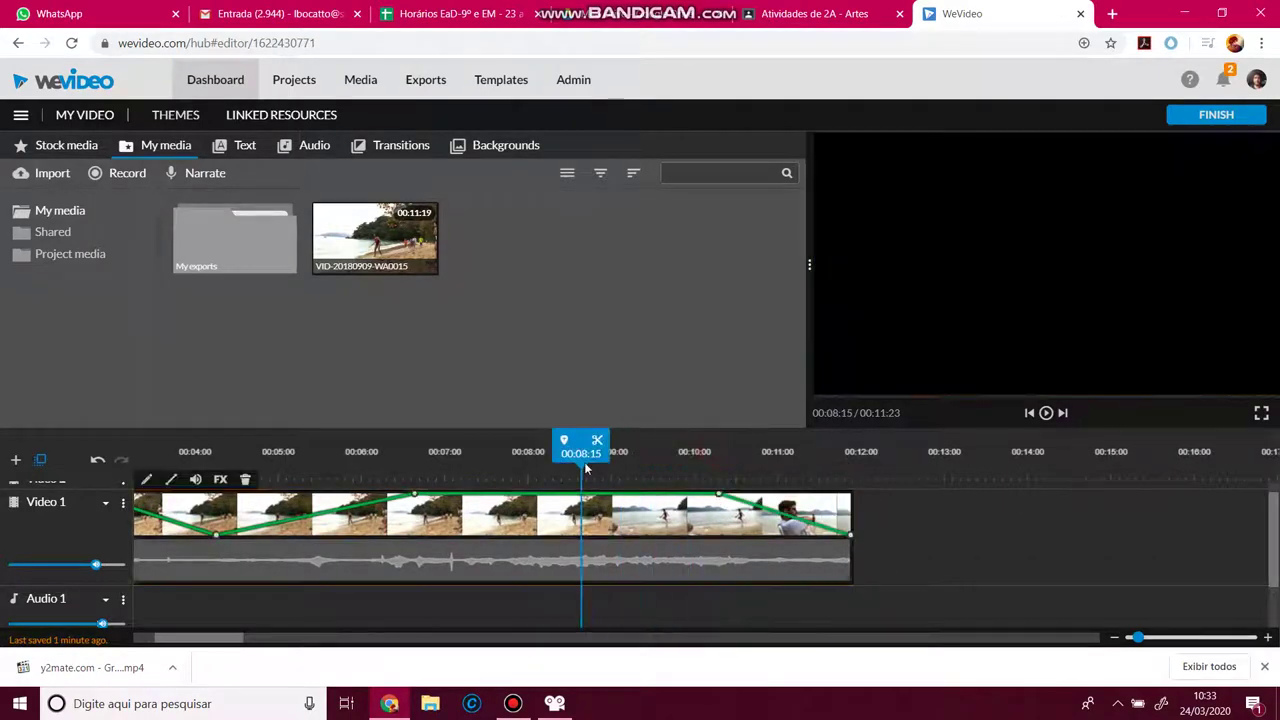
Move the start of the beach clip's fade-out to about 9 seconds, preview it, and return the playhead to 00:00:00
{"action": "left_click_drag", "start_coordinate": [718, 494], "coordinate": [614, 495]}
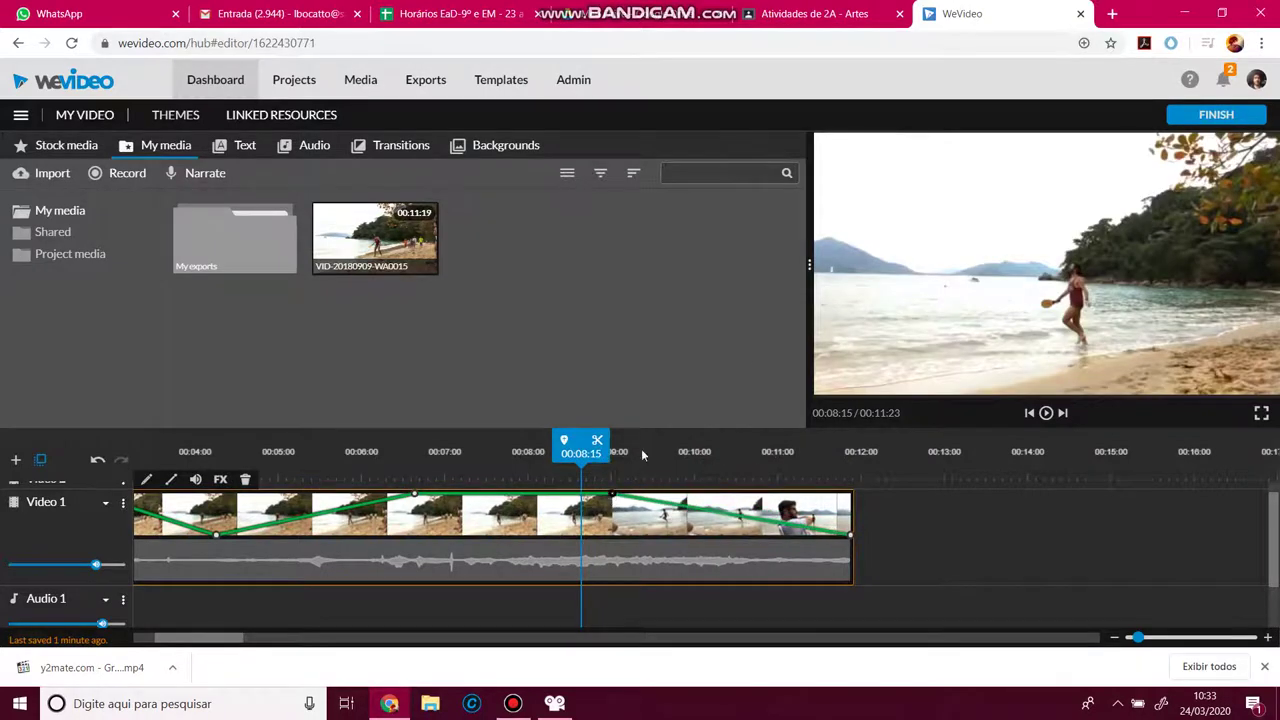
{"action": "left_click", "coordinate": [928, 262]}
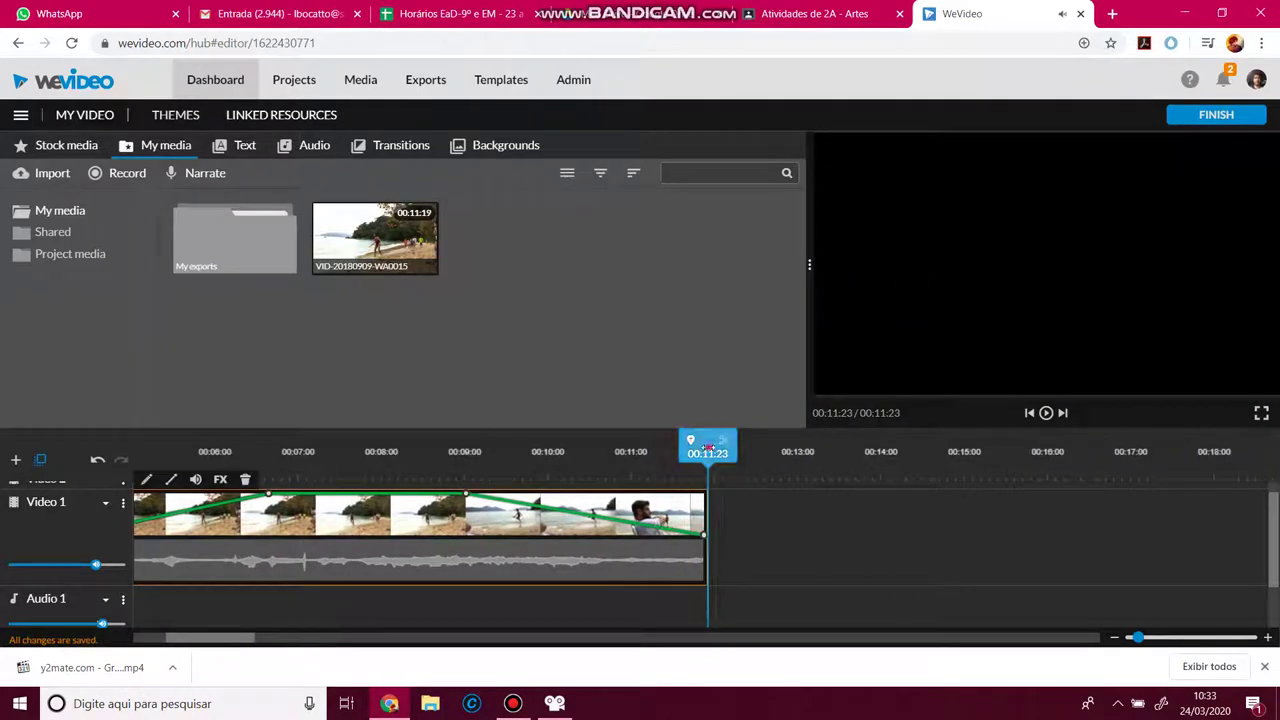
{"action": "left_click_drag", "start_coordinate": [706, 453], "coordinate": [3, 519]}
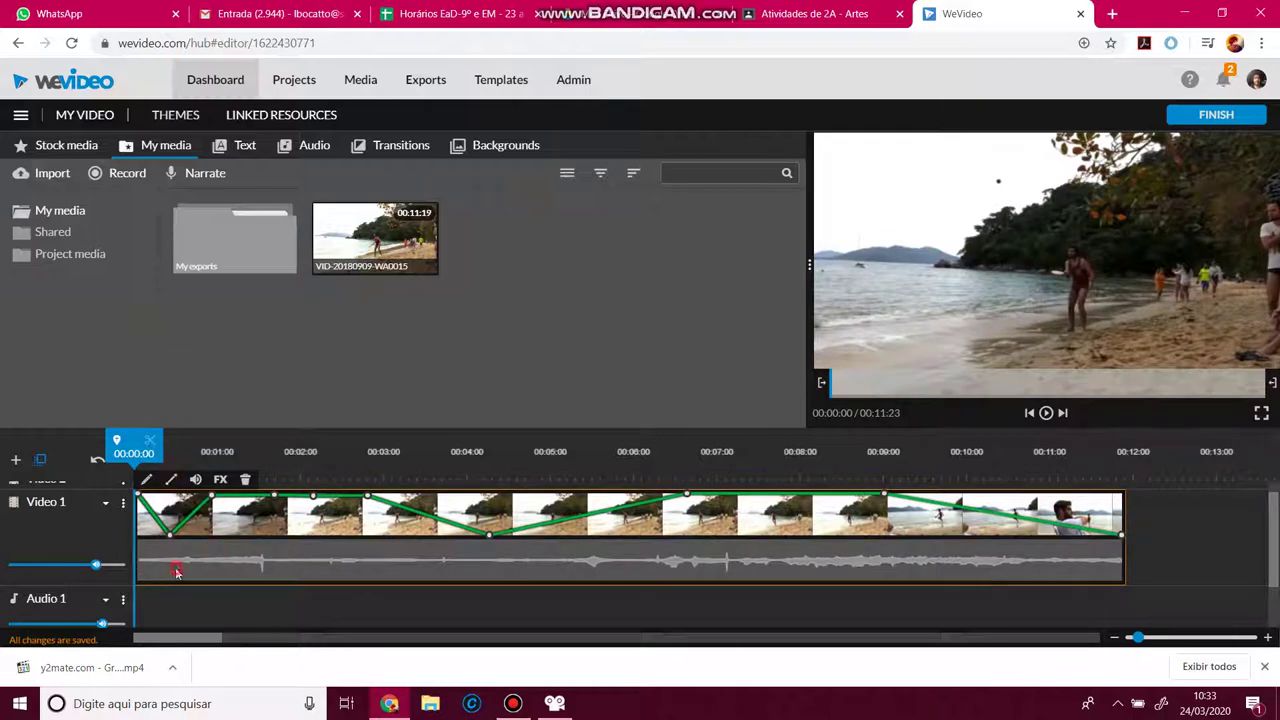
Raise the opacity keyframe at about half a second to about 96% and the one at about 4 seconds to nearly full
{"action": "left_click_drag", "start_coordinate": [174, 533], "coordinate": [172, 495]}
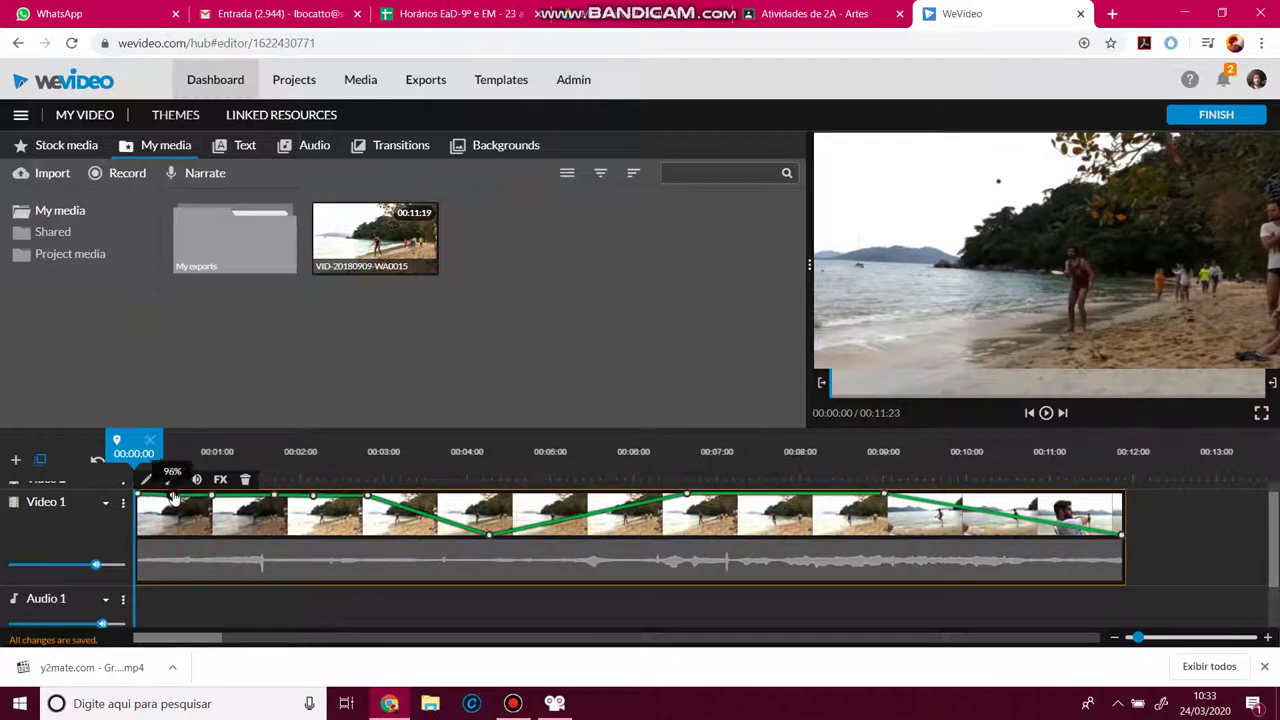
{"action": "double_click", "coordinate": [479, 546]}
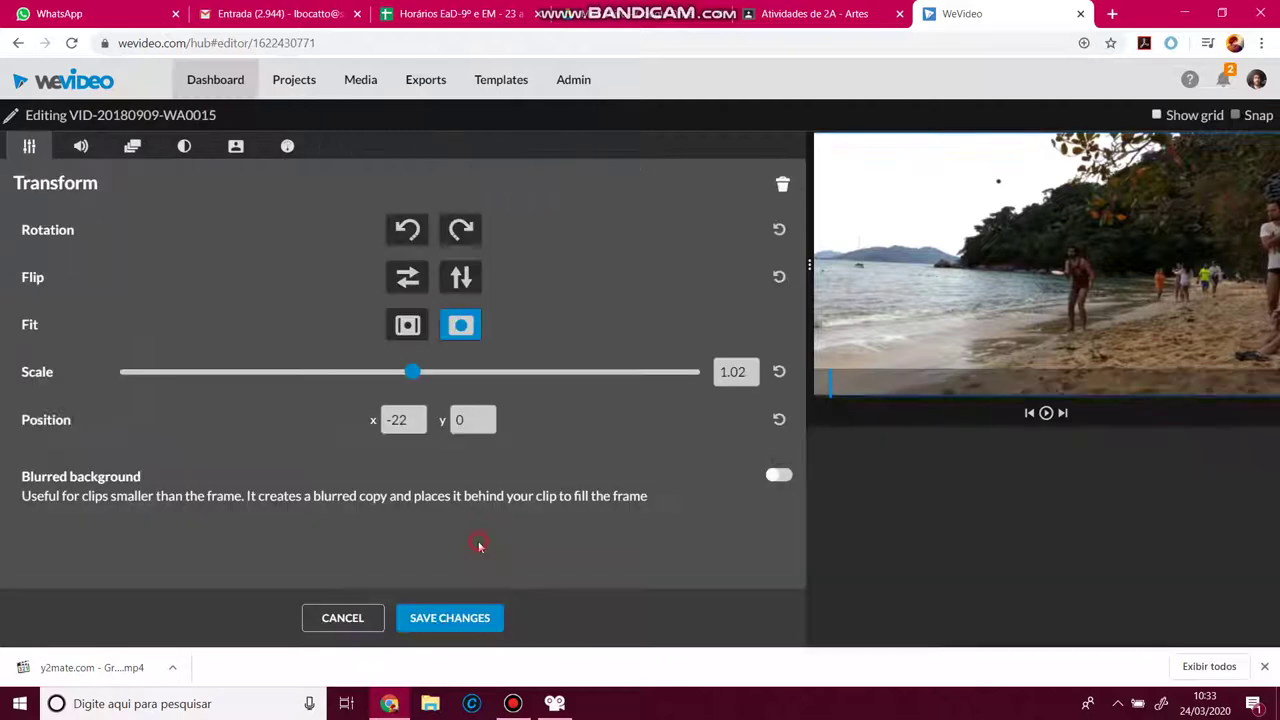
{"action": "left_click", "coordinate": [327, 620]}
{"action": "left_click_drag", "start_coordinate": [489, 540], "coordinate": [489, 495]}
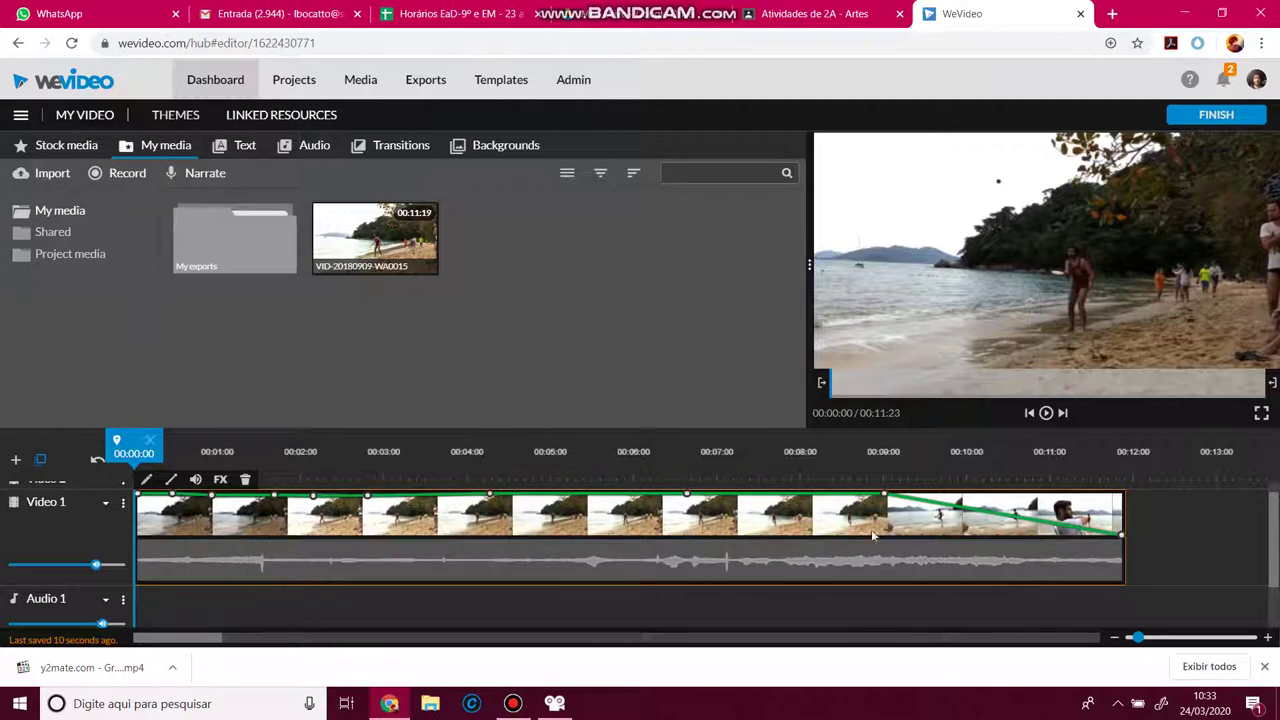
Raise the Video 1 track's volume to the maximum and check the beach clip's opacity options
{"action": "left_click_drag", "start_coordinate": [107, 566], "coordinate": [188, 571]}
{"action": "left_click", "coordinate": [172, 482]}
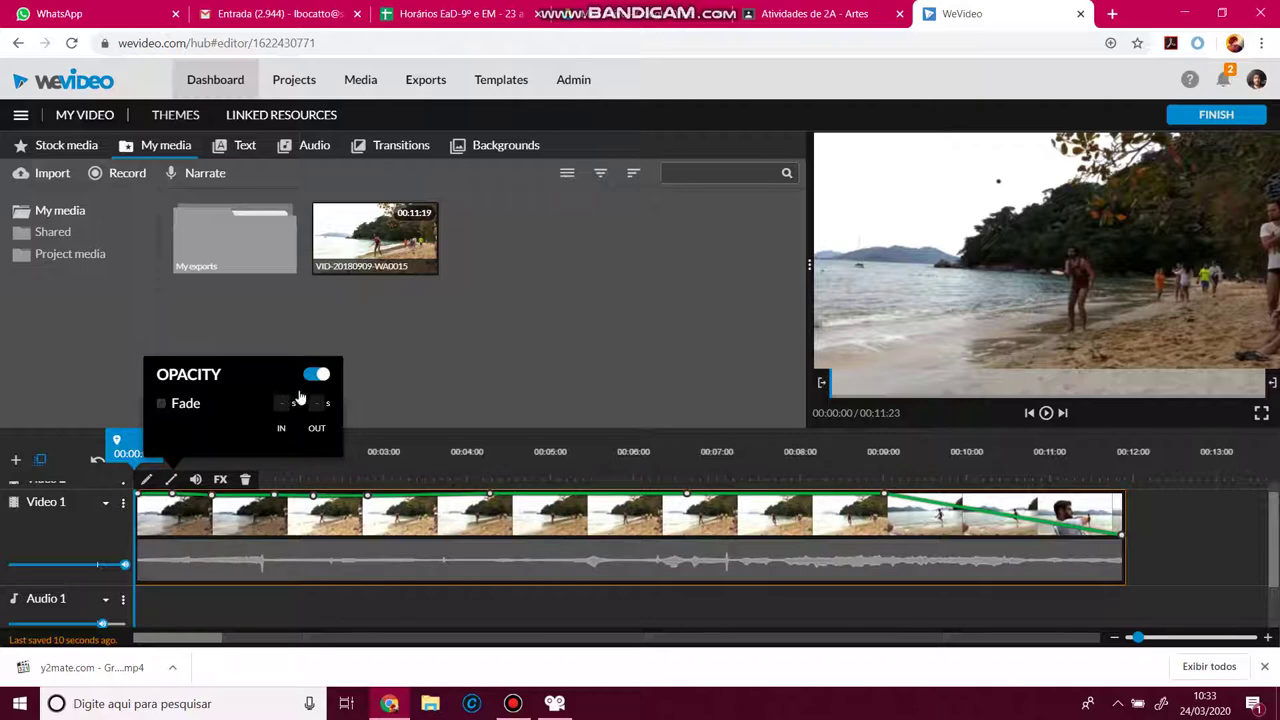
{"action": "left_click", "coordinate": [172, 482]}
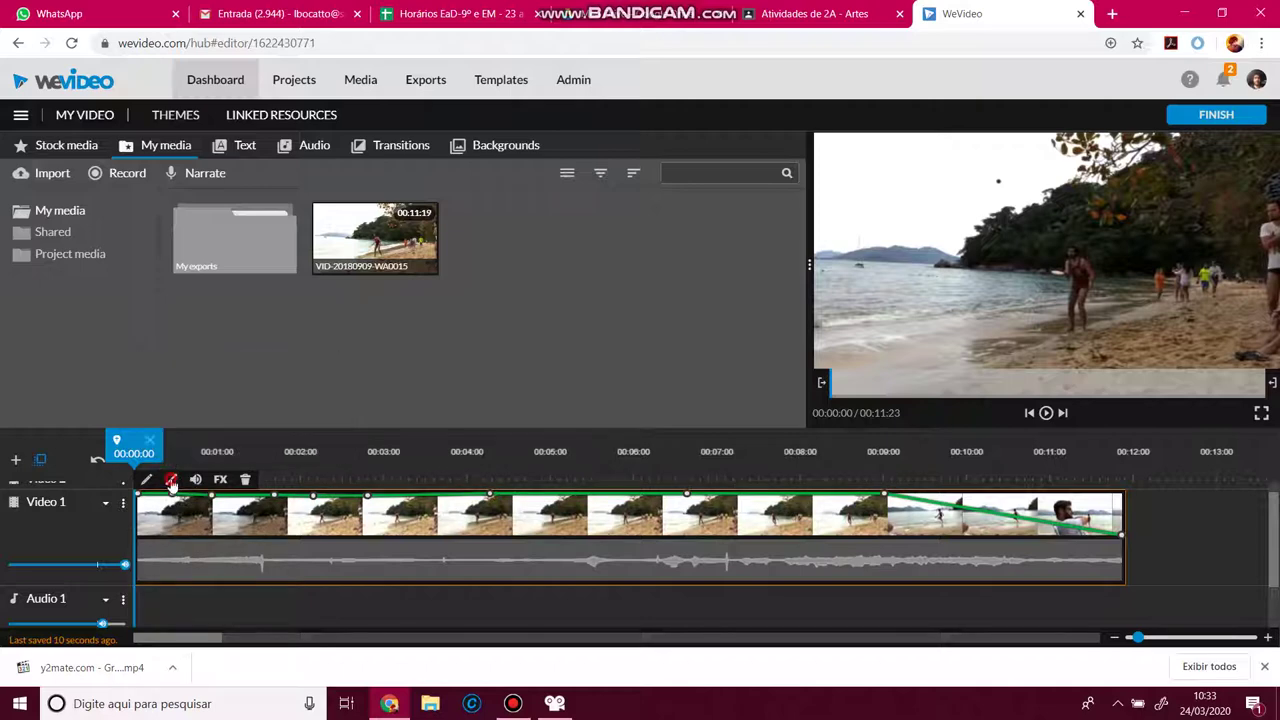
{"action": "left_click", "coordinate": [266, 548]}
{"action": "mouse_move", "coordinate": [125, 565]}
{"action": "left_mouse_down"}
{"action": "mouse_move", "coordinate": [45, 565]}
{"action": "mouse_move", "coordinate": [134, 564]}
{"action": "left_mouse_up"}
{"action": "left_click", "coordinate": [967, 558]}
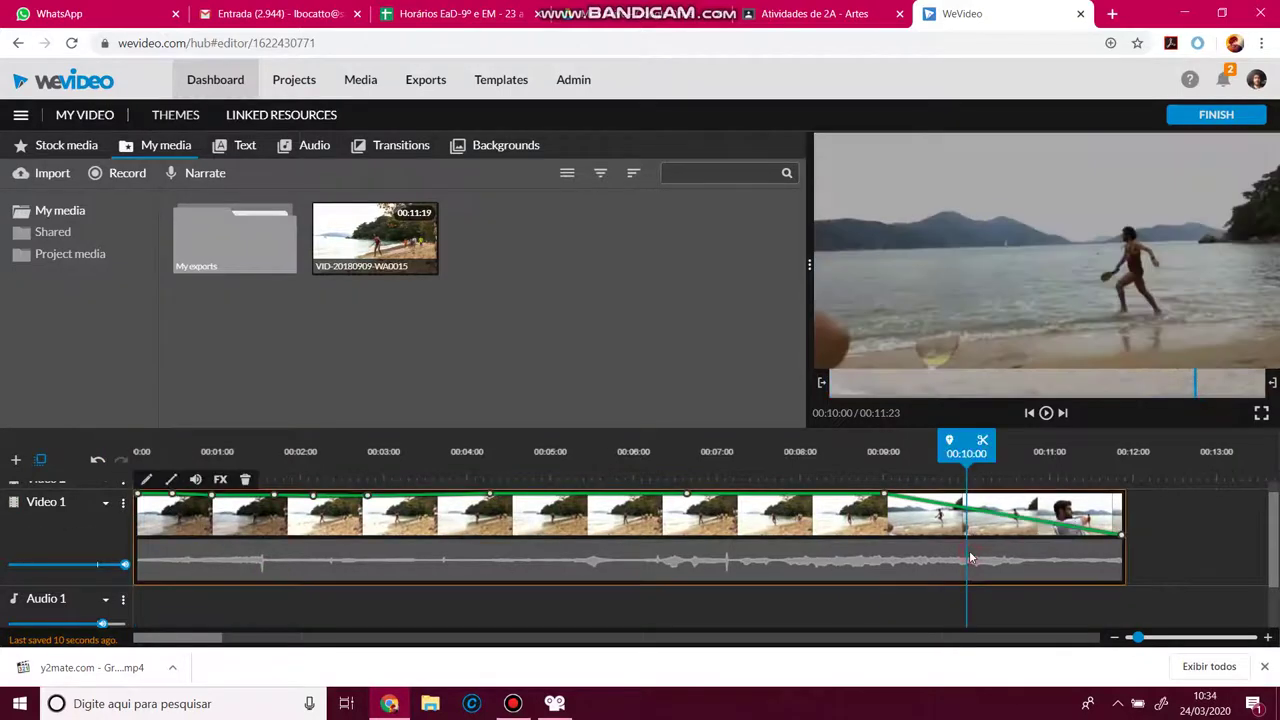
{"action": "right_click", "coordinate": [812, 553]}
{"action": "left_click", "coordinate": [694, 560]}
{"action": "scroll", "coordinate": [225, 598], "scroll_direction": "down", "scroll_amount": 1}
{"action": "left_click_drag", "start_coordinate": [253, 530], "coordinate": [258, 554]}
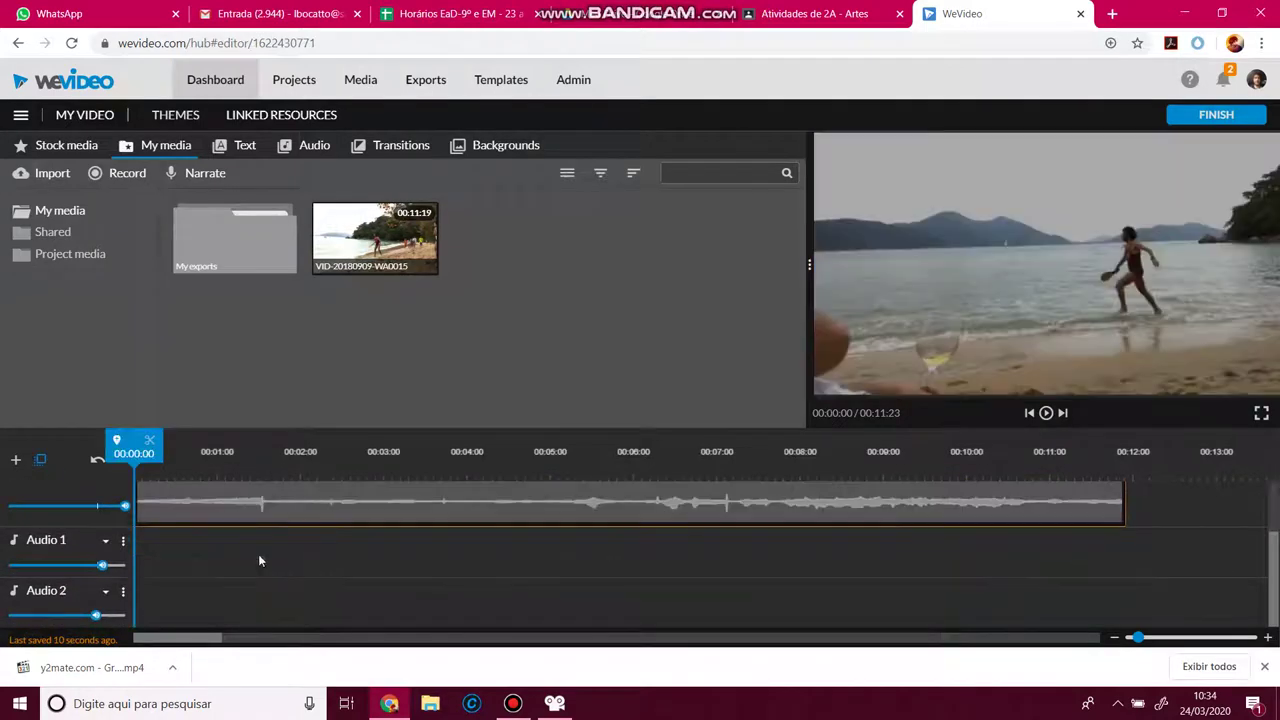
{"action": "scroll", "coordinate": [266, 508], "scroll_direction": "up", "scroll_amount": 1}
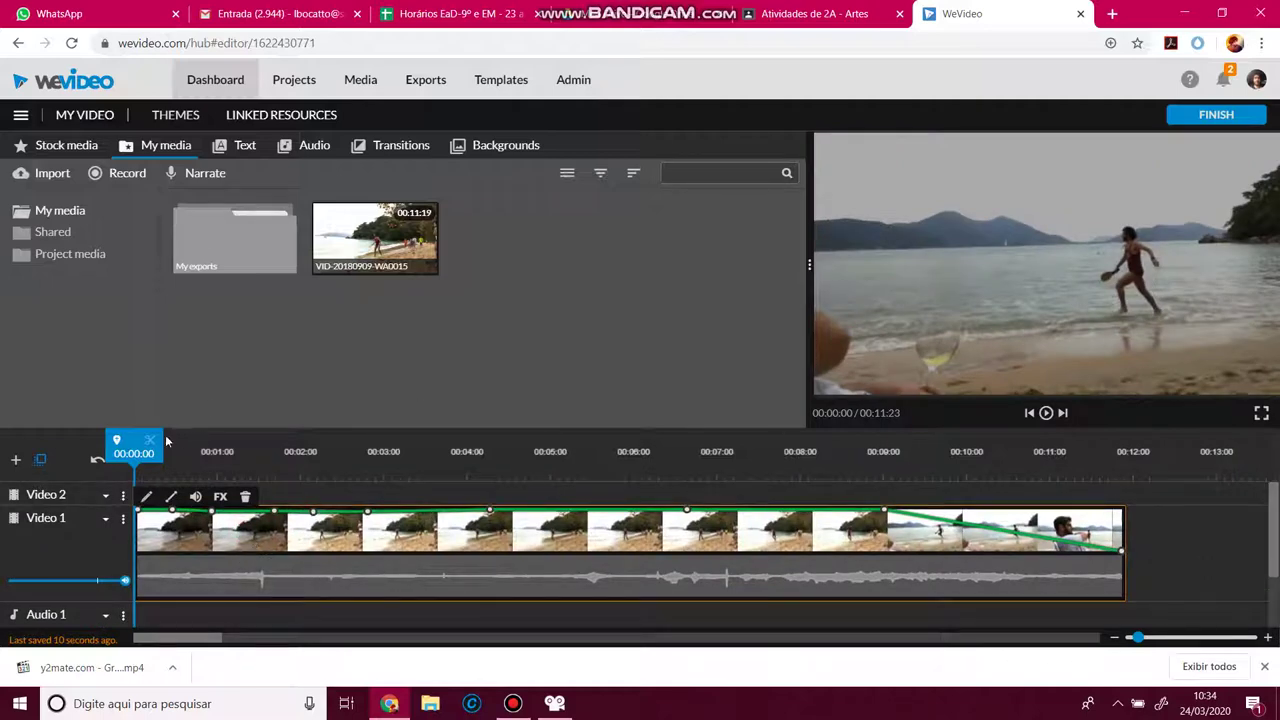
Place the playhead at 00:00:15, show the beach clip's volume line, and add several volume keyframes within its first four seconds
{"action": "left_click_drag", "start_coordinate": [140, 440], "coordinate": [200, 440]}
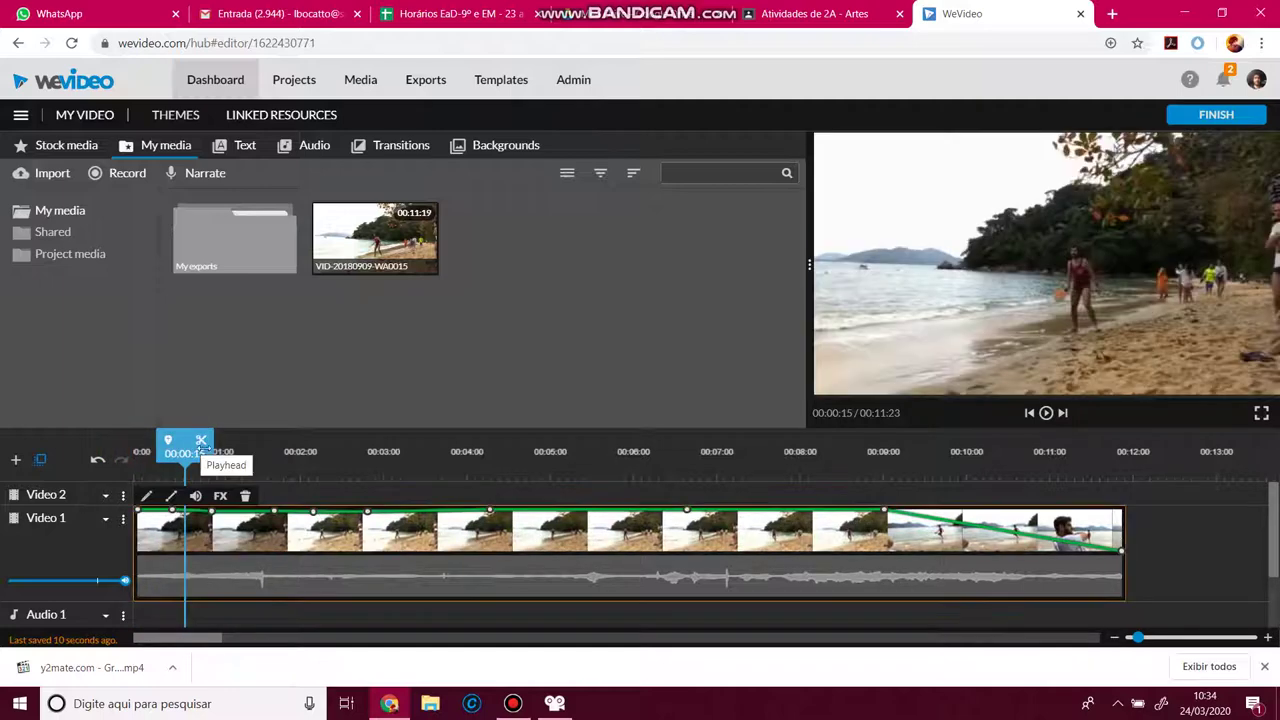
{"action": "left_click", "coordinate": [195, 496]}
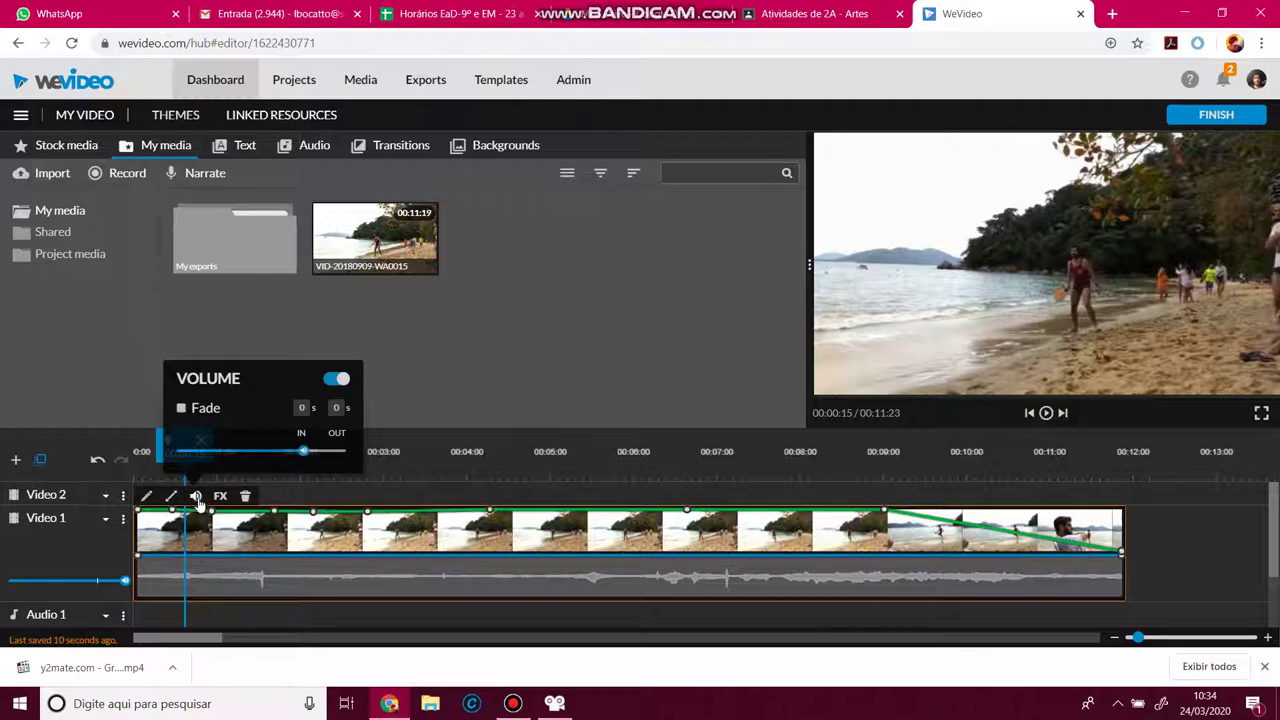
{"action": "left_click", "coordinate": [199, 560]}
{"action": "left_click", "coordinate": [368, 555]}
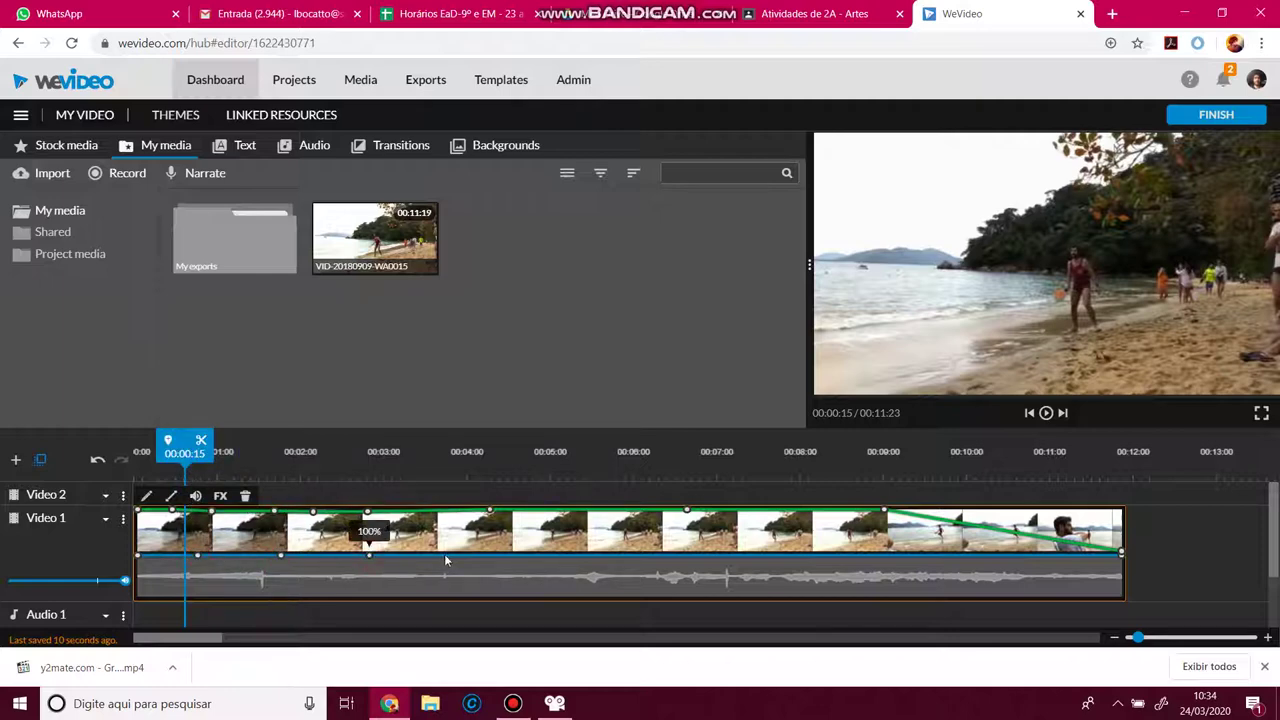
{"action": "left_click", "coordinate": [444, 555]}
Add a volume keyframe at about 6.7 seconds, lower it to the minimum, and preview the sound
{"action": "left_click", "coordinate": [695, 556]}
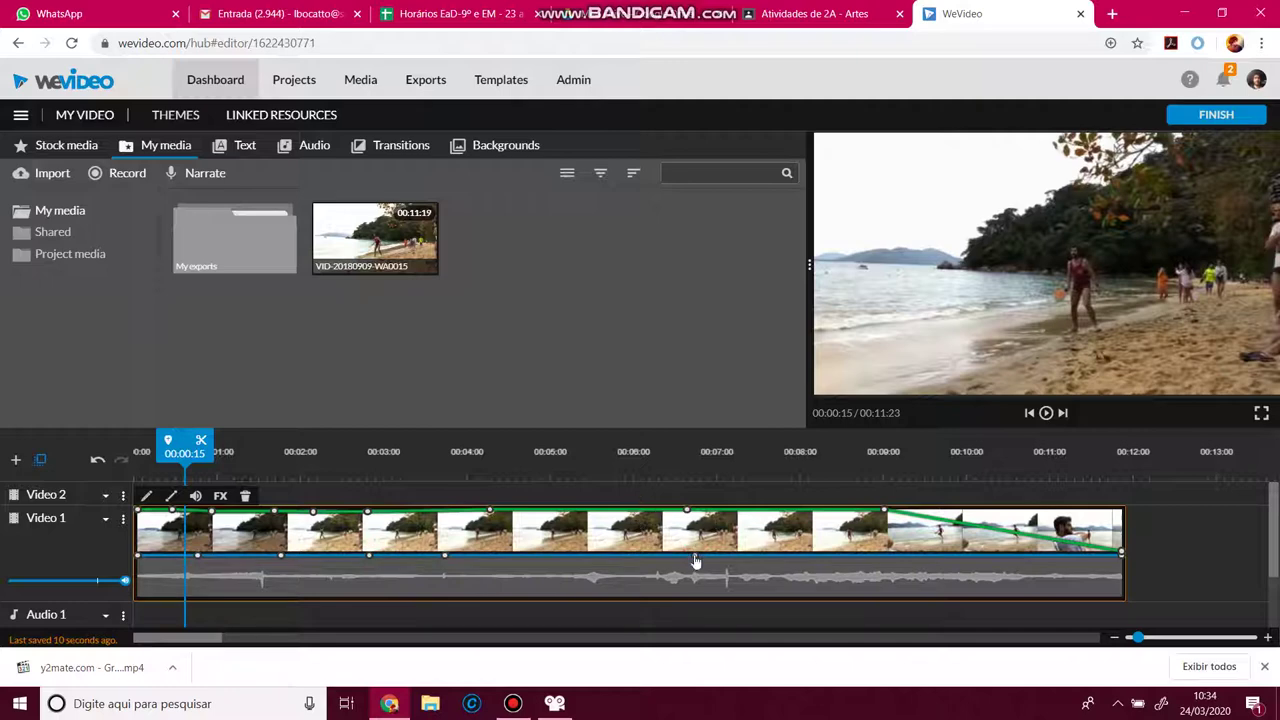
{"action": "left_click_drag", "start_coordinate": [695, 560], "coordinate": [694, 595]}
{"action": "key", "text": "space"}
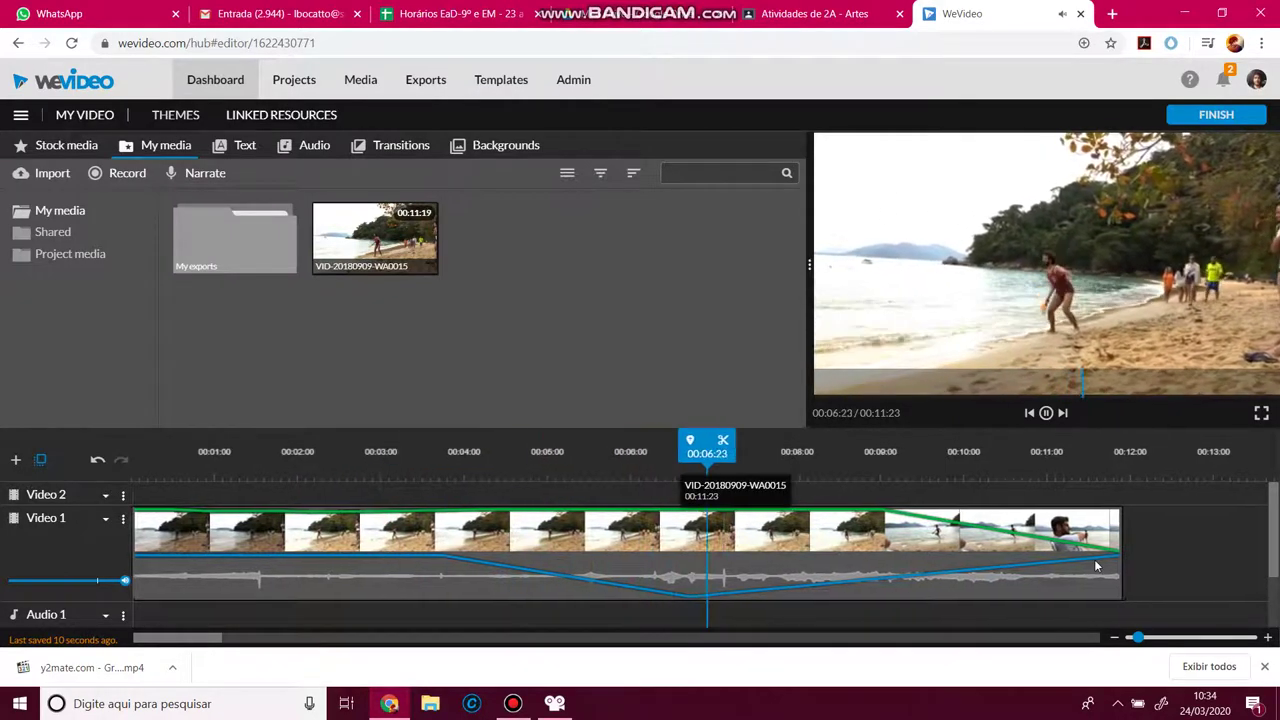
{"action": "left_click", "coordinate": [1040, 562]}
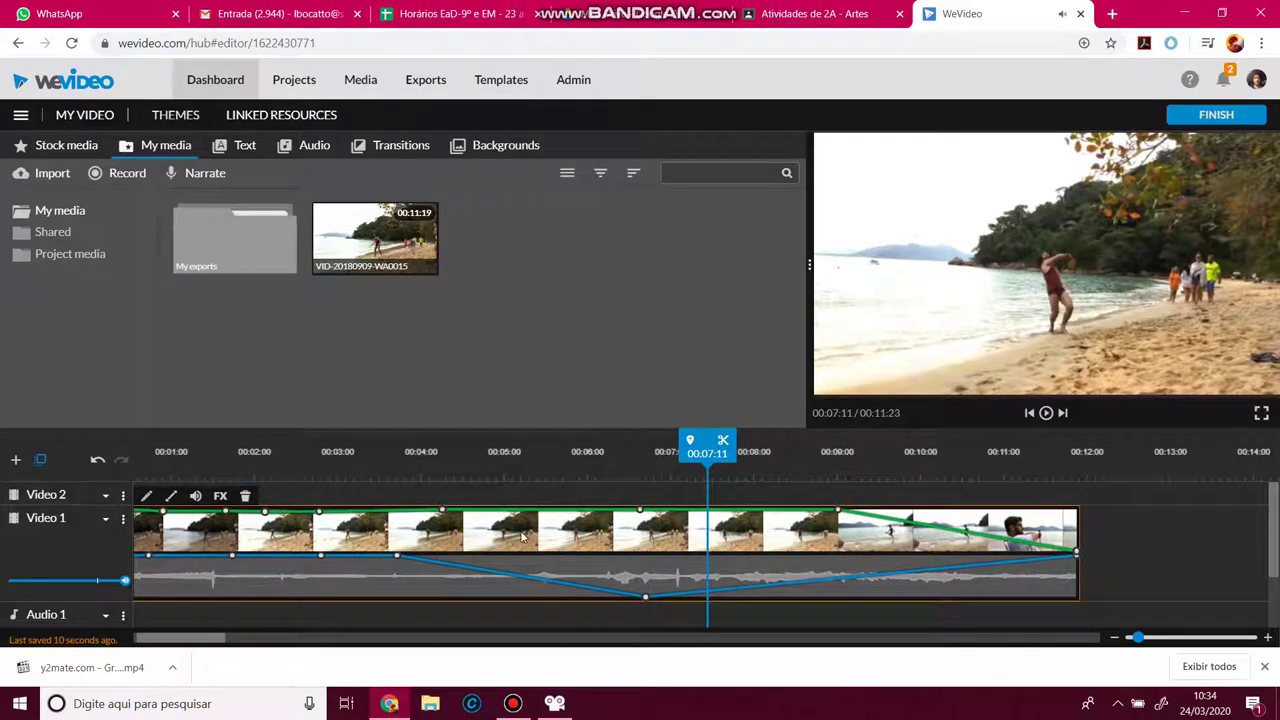
Compare the Vignette and Blur effects, apply Blur to the beach clip only, and undo it
{"action": "left_click", "coordinate": [220, 496]}
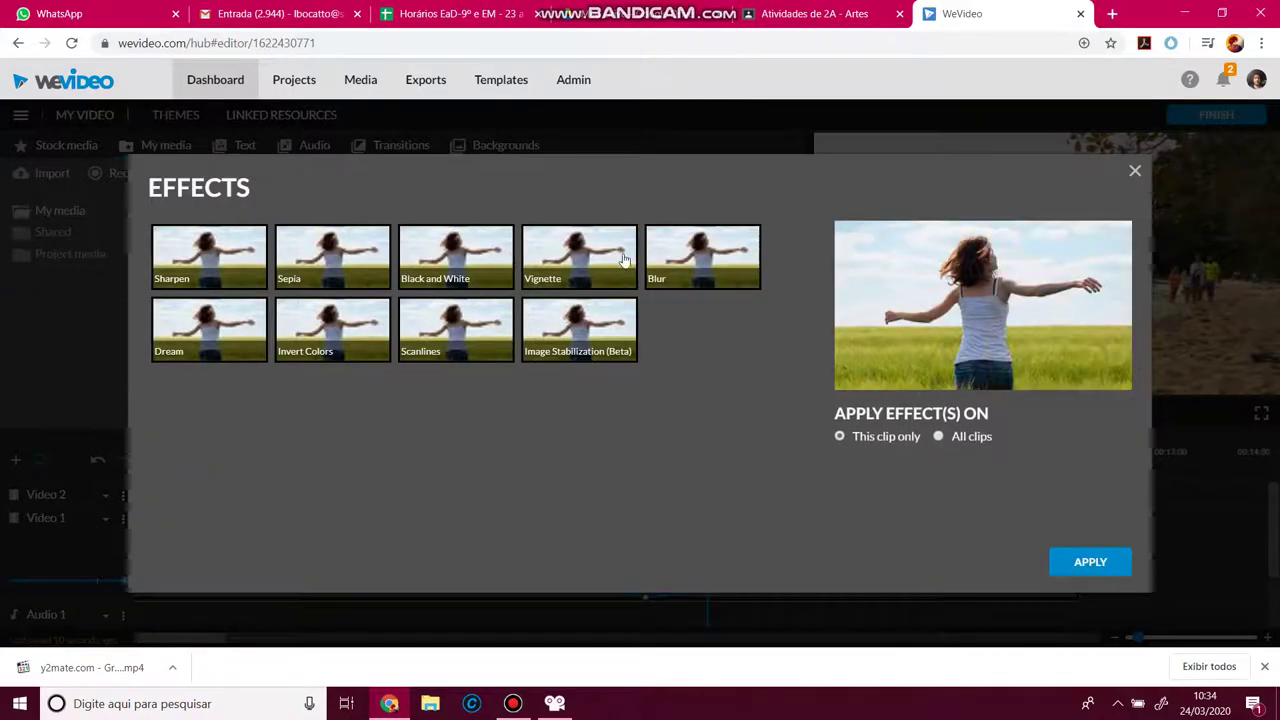
{"action": "left_click", "coordinate": [478, 262]}
{"action": "left_click", "coordinate": [532, 263]}
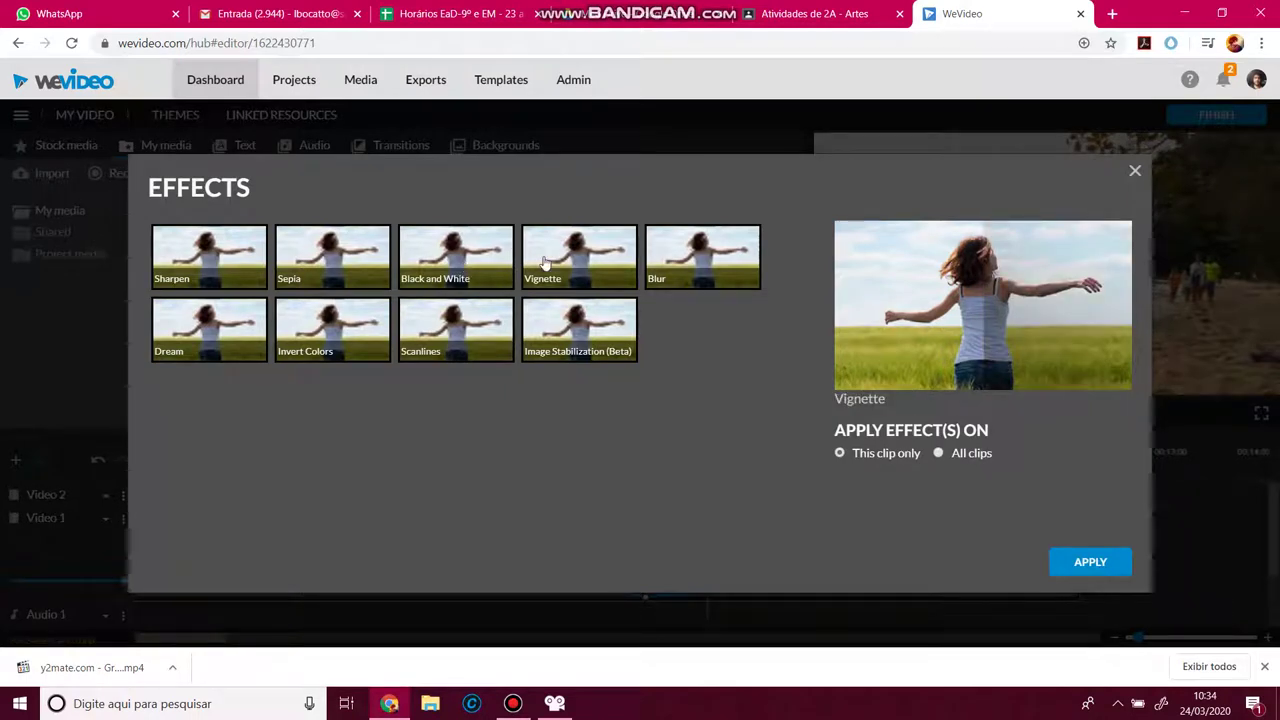
{"action": "left_click", "coordinate": [650, 262]}
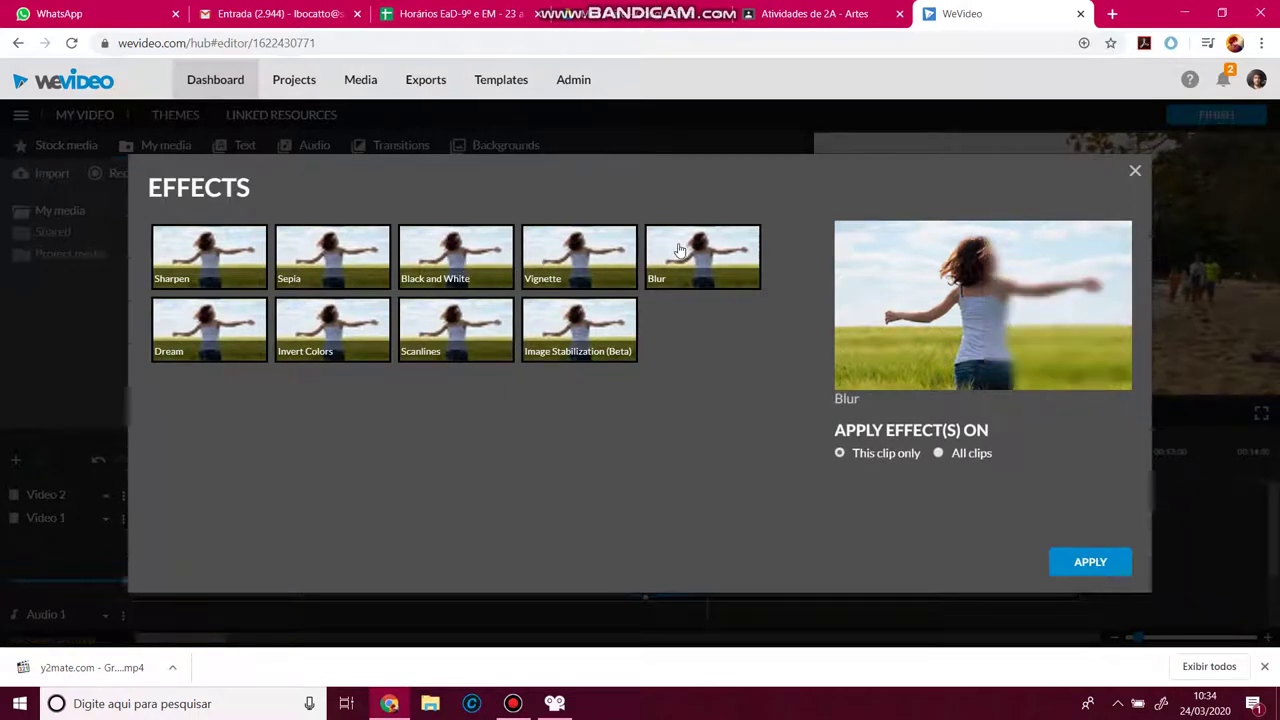
{"action": "left_click", "coordinate": [678, 249]}
{"action": "left_click", "coordinate": [1068, 560]}
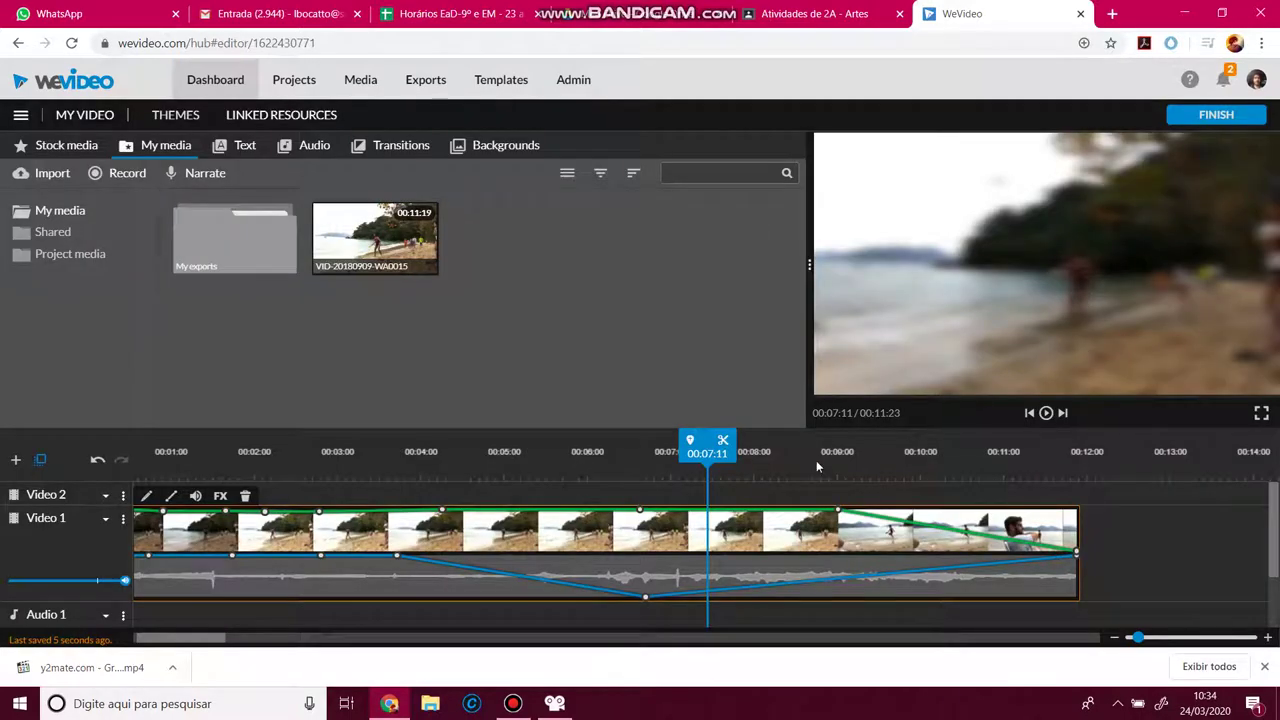
{"action": "key", "text": "ctrl+z"}
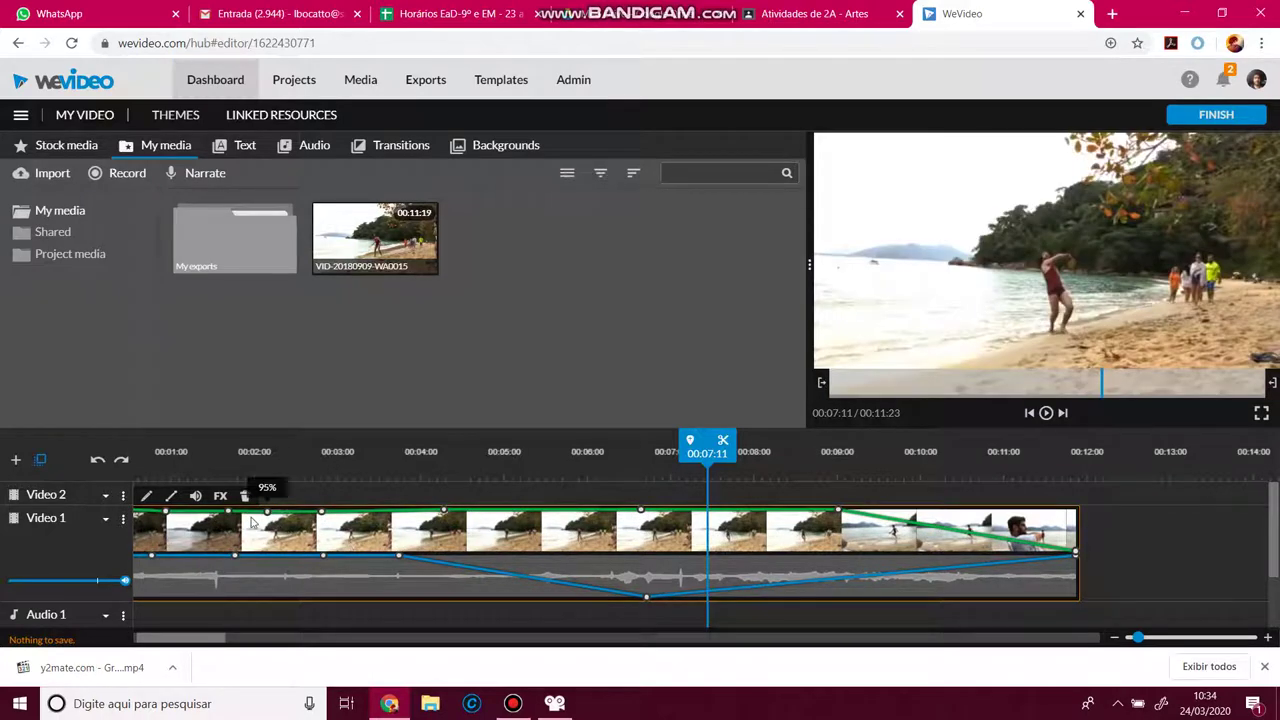
Open the beach clip's Transform settings for editing
{"action": "double_click", "coordinate": [224, 533]}
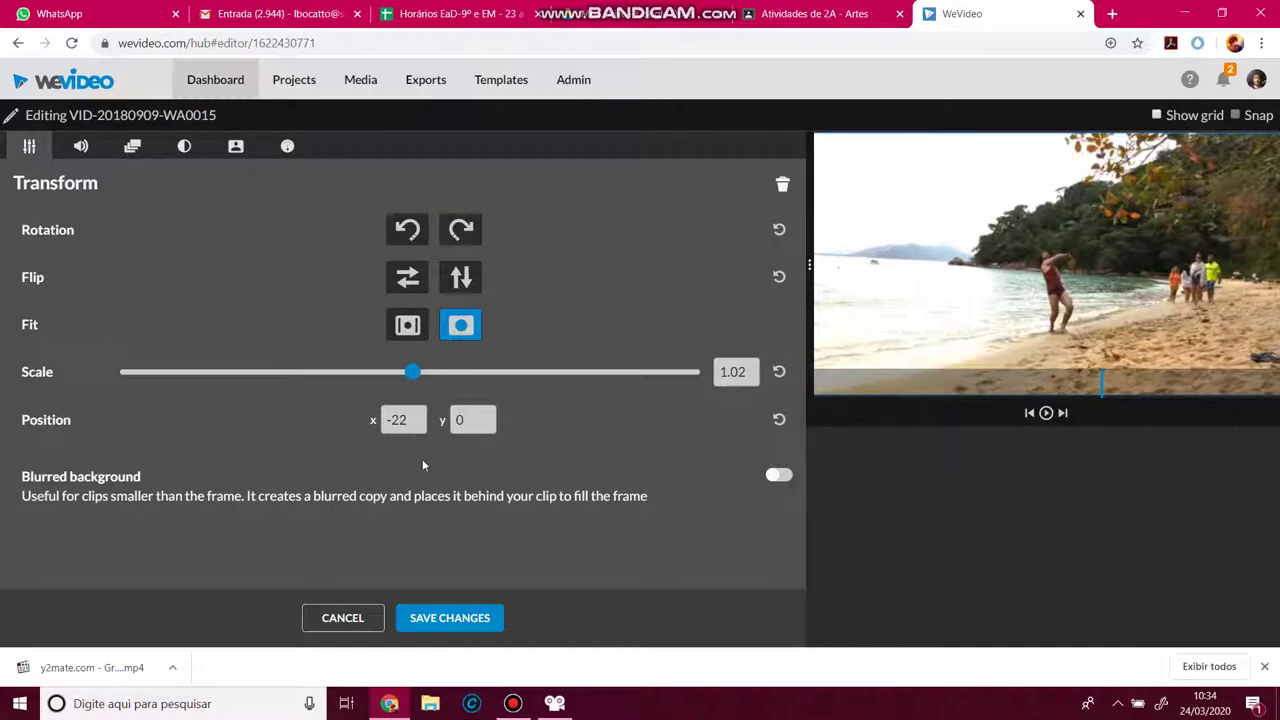
{"action": "left_click", "coordinate": [513, 703]}
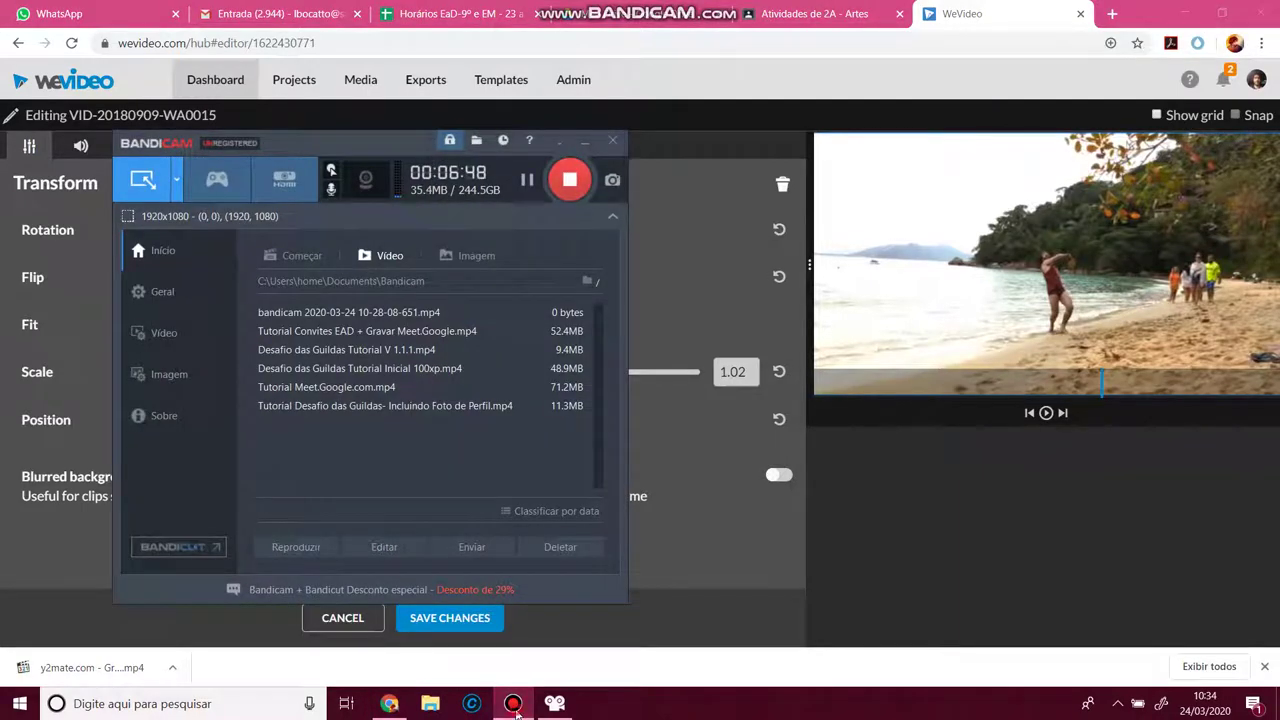
{"action": "left_click", "coordinate": [514, 704]}
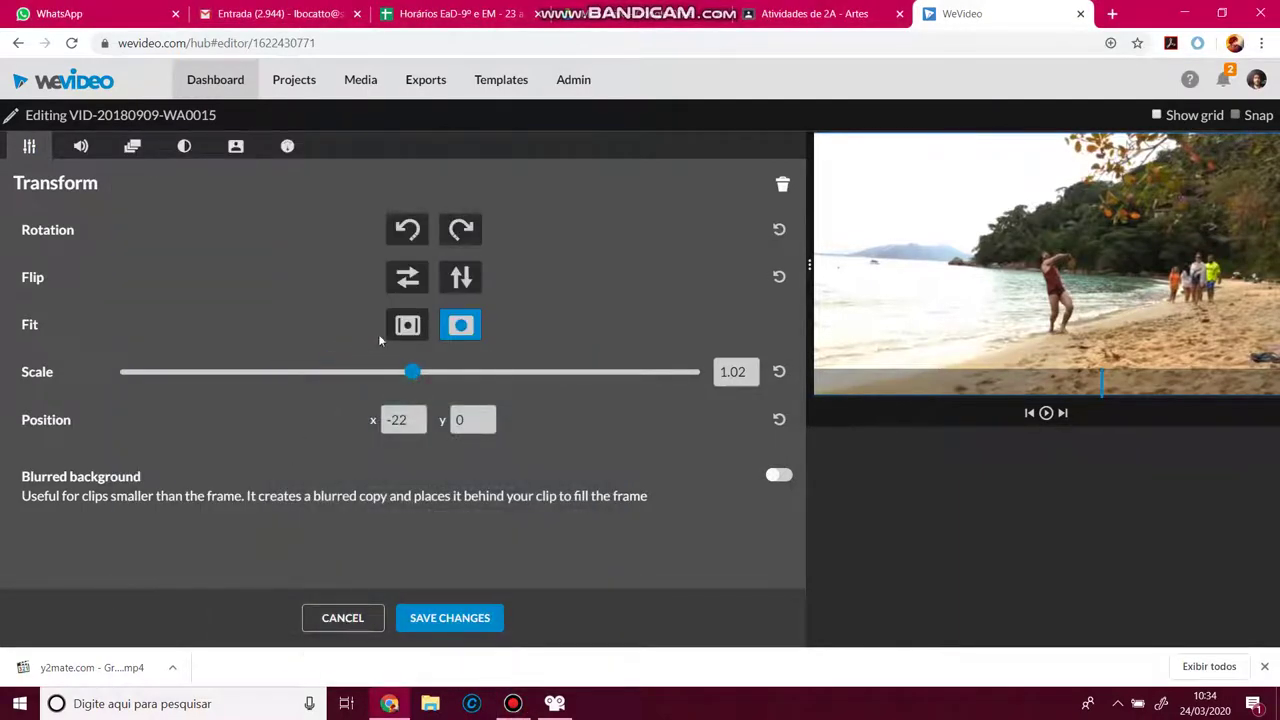
Try rotating the clip a quarter turn counterclockwise and flipping it horizontally, reversing each change
{"action": "left_click", "coordinate": [405, 230]}
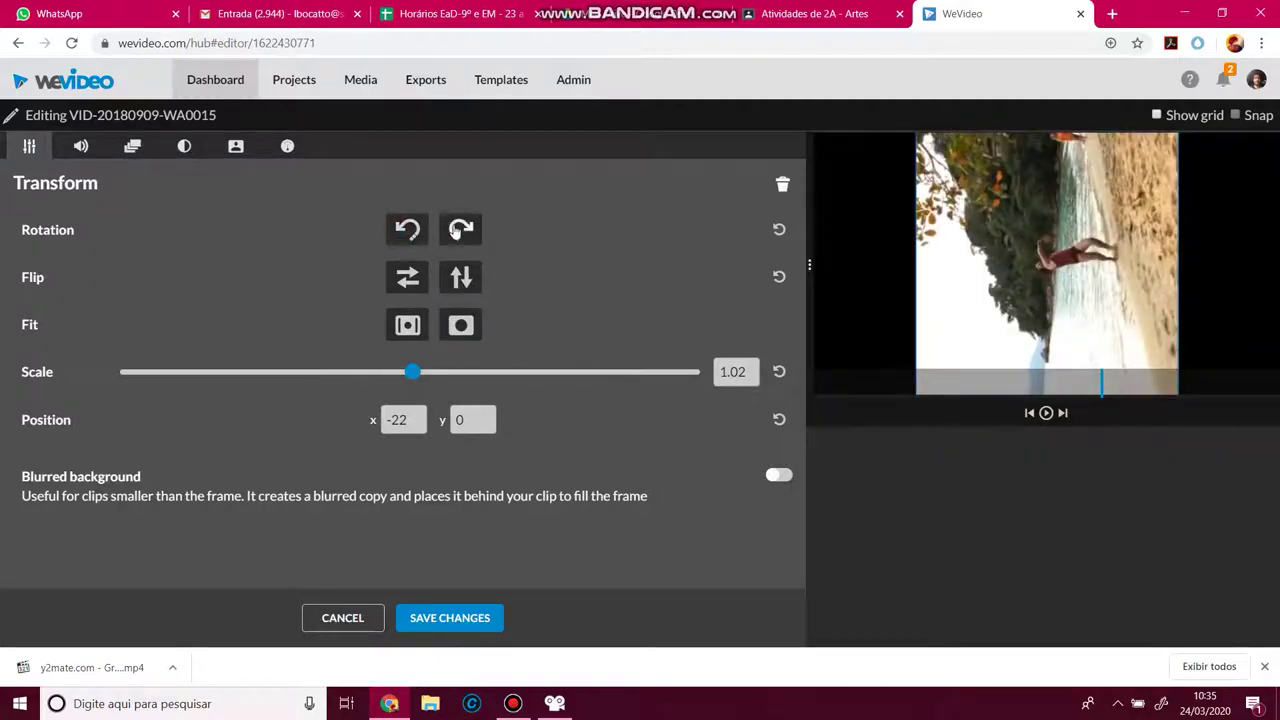
{"action": "left_click", "coordinate": [459, 230]}
{"action": "left_click", "coordinate": [418, 280]}
{"action": "left_click", "coordinate": [408, 280]}
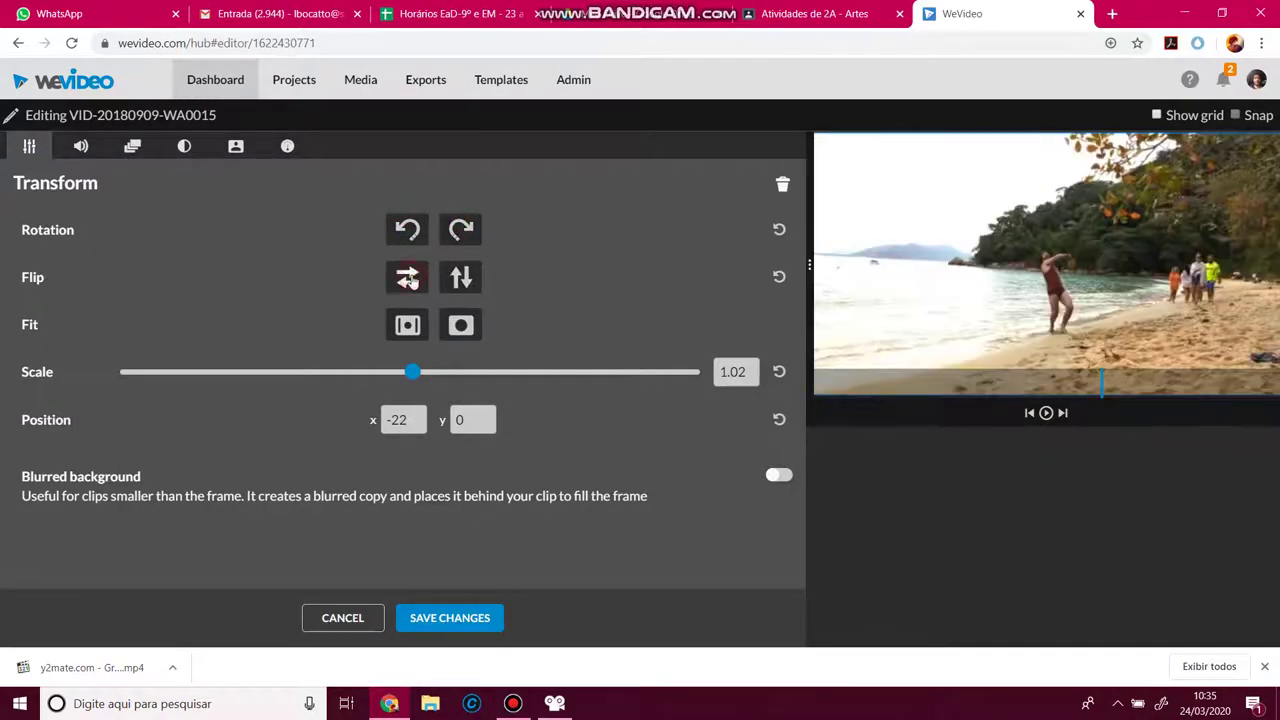
Compare filling the frame with fitting the whole clip inside it, and set the clip's scale to 1.12
{"action": "left_click", "coordinate": [461, 325]}
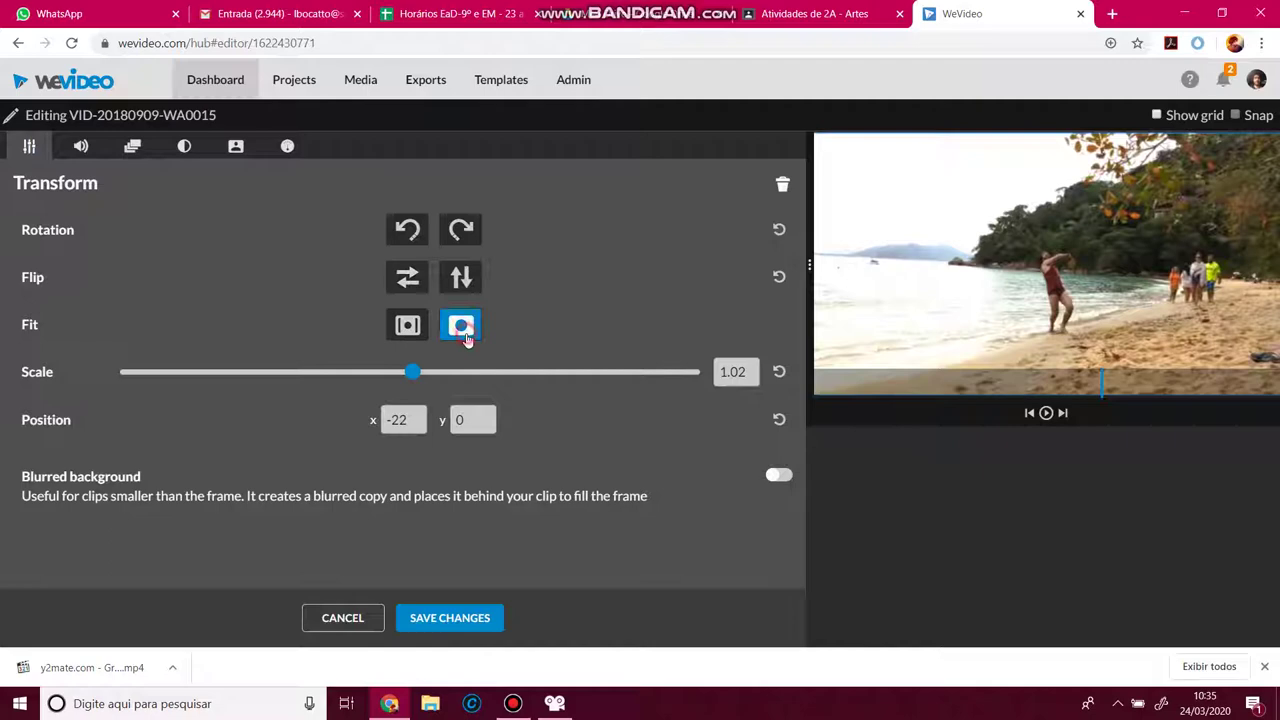
{"action": "left_click", "coordinate": [408, 325]}
{"action": "left_click", "coordinate": [459, 328]}
{"action": "left_click", "coordinate": [412, 330]}
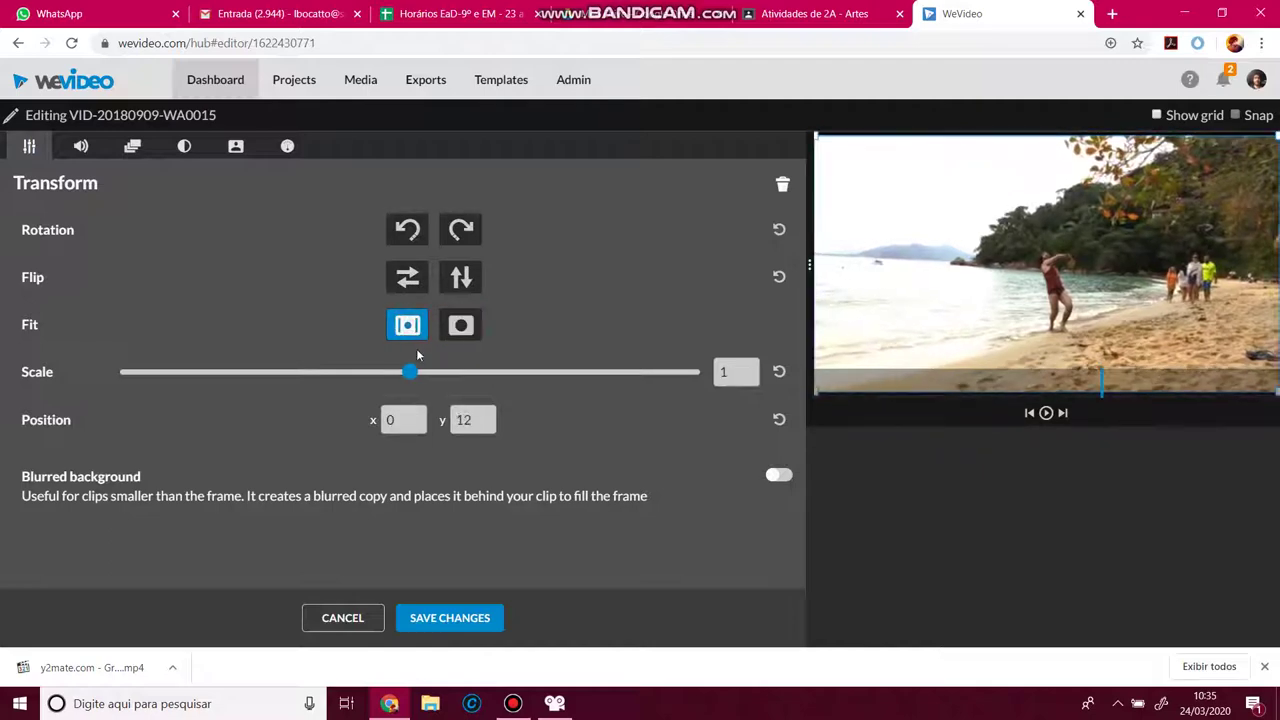
{"action": "mouse_move", "coordinate": [412, 373]}
{"action": "left_mouse_down"}
{"action": "mouse_move", "coordinate": [477, 374]}
{"action": "mouse_move", "coordinate": [426, 384]}
{"action": "left_mouse_up"}
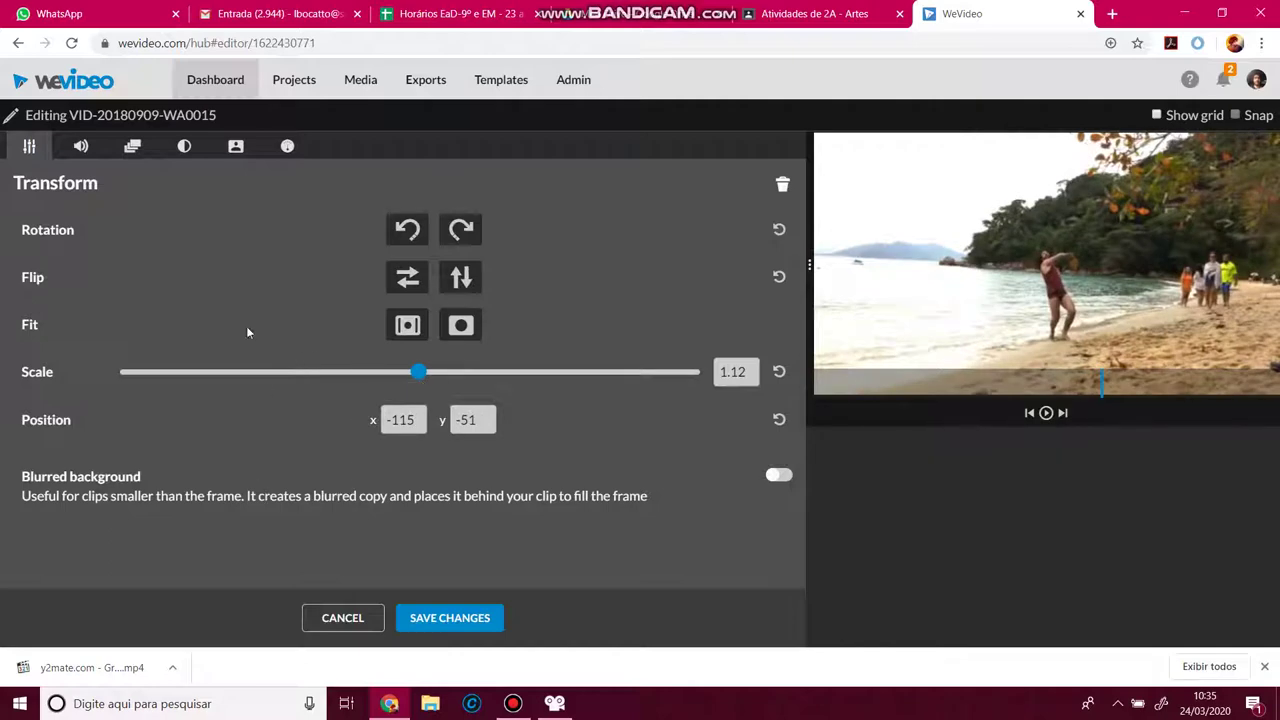
Set the clip animation's start scale to 0.09 and move the image toward the frame's upper-left area
{"action": "left_click", "coordinate": [133, 148]}
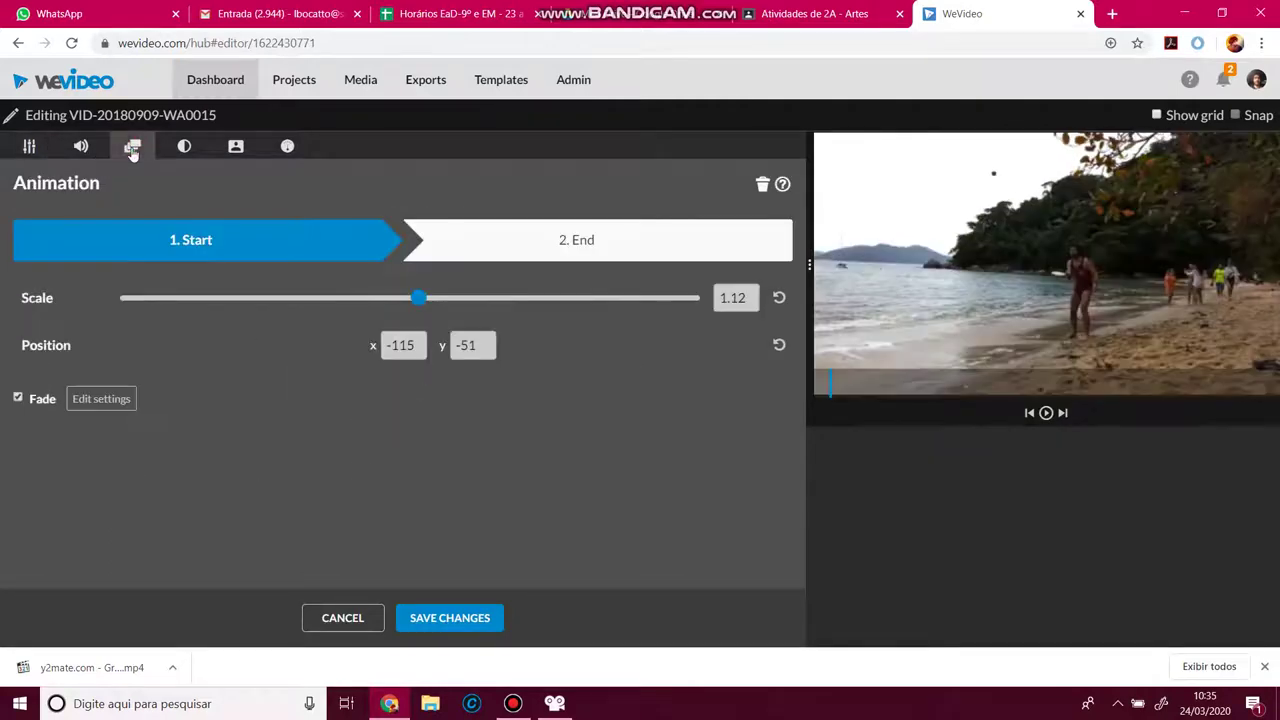
{"action": "left_click_drag", "start_coordinate": [434, 308], "coordinate": [141, 316]}
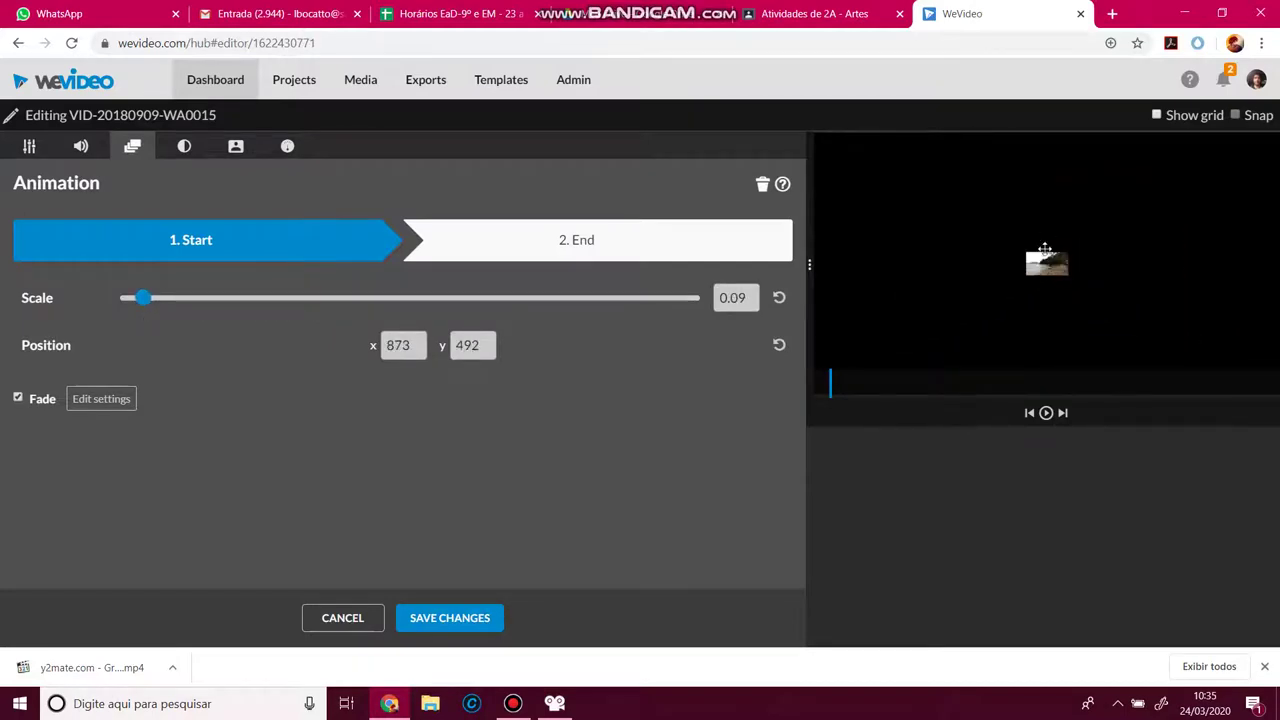
{"action": "left_click_drag", "start_coordinate": [1045, 258], "coordinate": [865, 197]}
Set the animation's end scale to 0.63 with position x 722, y 379 in the frame's lower right, and play it
{"action": "left_click", "coordinate": [622, 250]}
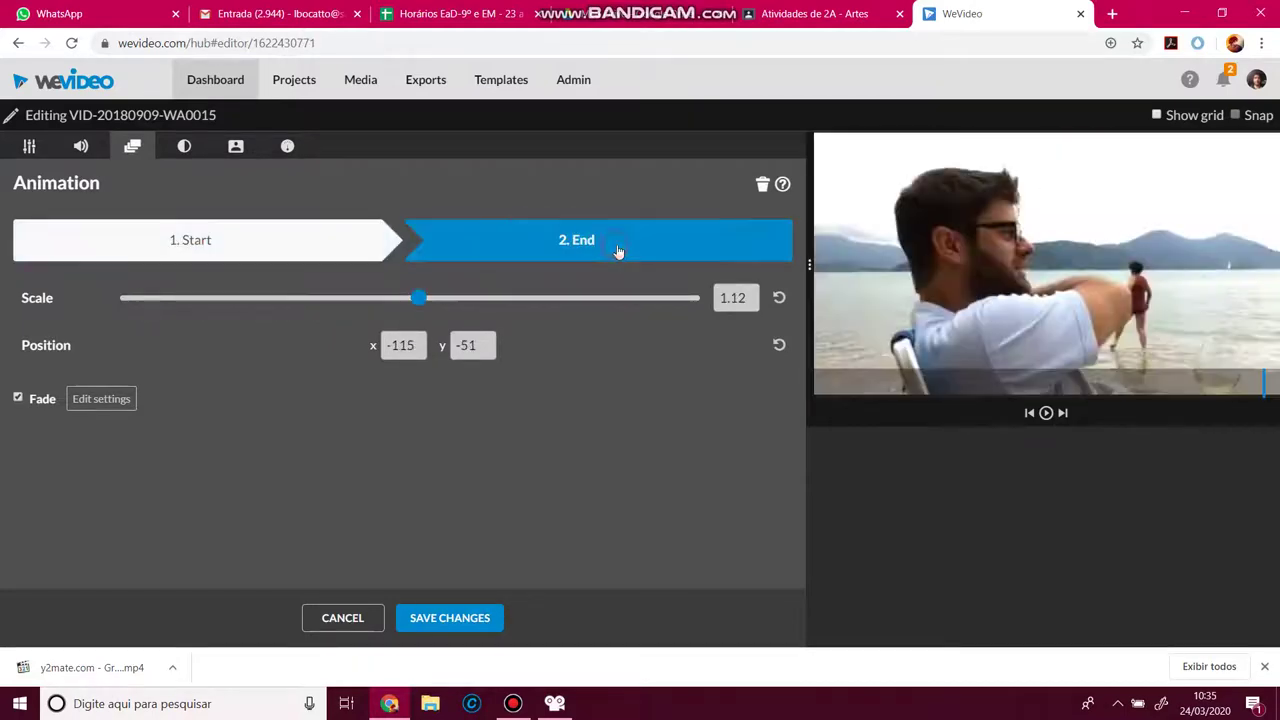
{"action": "left_click_drag", "start_coordinate": [423, 303], "coordinate": [302, 303]}
{"action": "left_click_drag", "start_coordinate": [1062, 250], "coordinate": [1150, 295]}
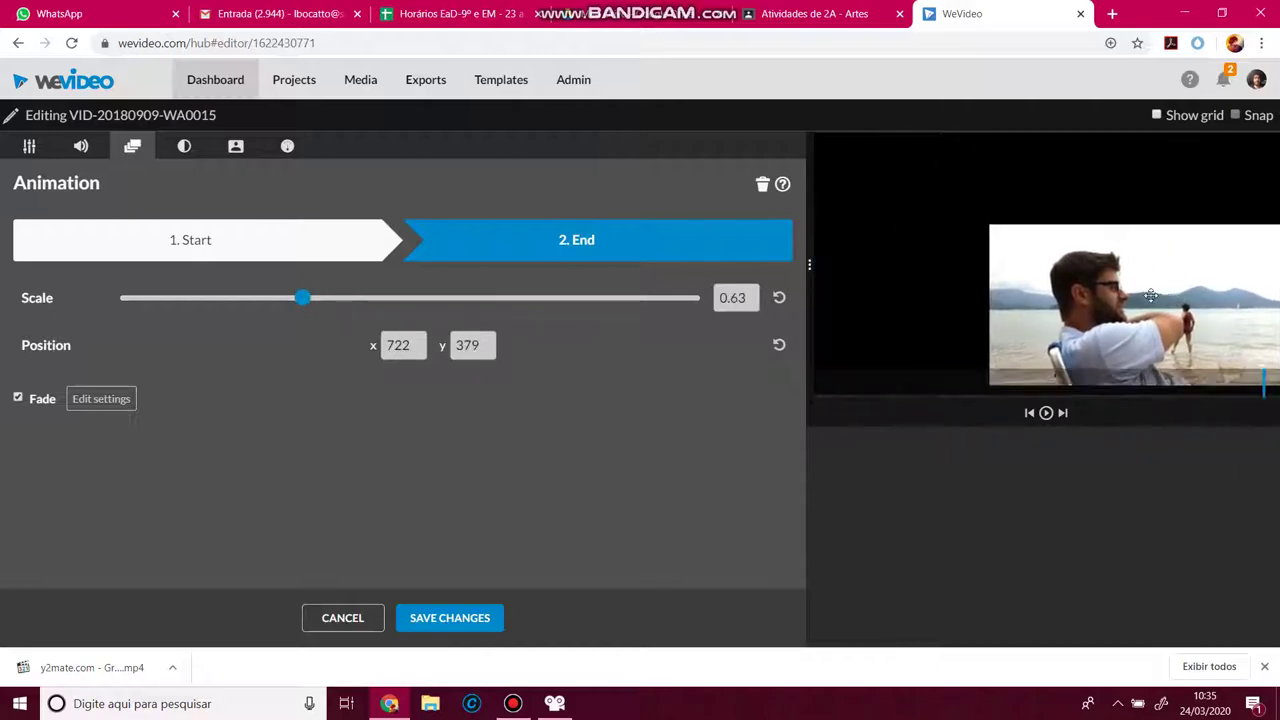
{"action": "left_click", "coordinate": [1046, 413]}
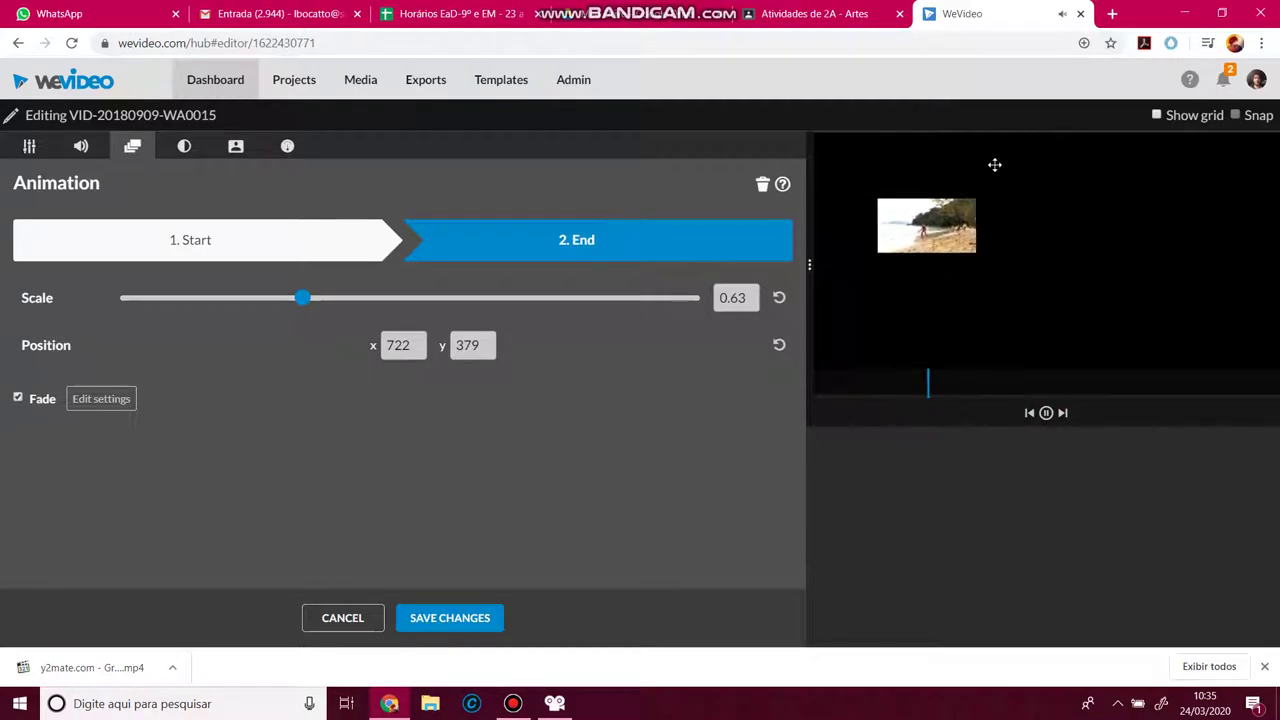
Pause the animation preview, then try a brightness of 13 and a contrast of 38 on the beach clip
{"action": "left_click", "coordinate": [1048, 413]}
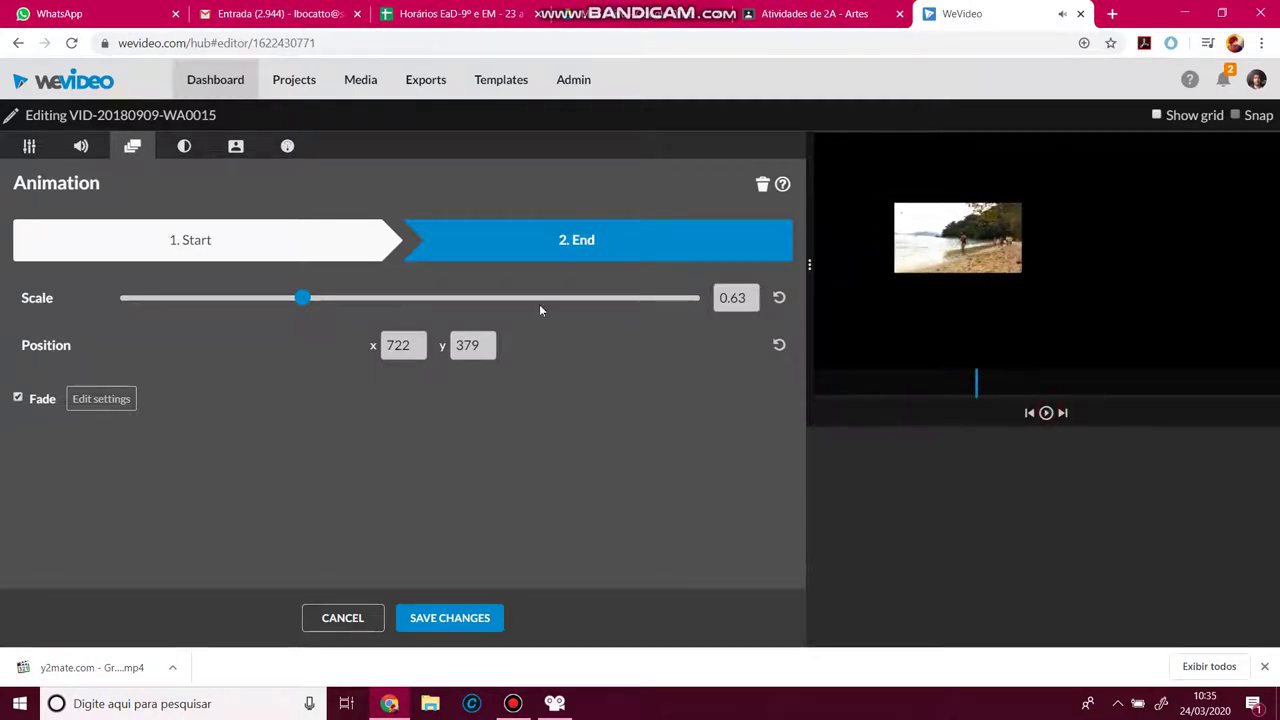
{"action": "left_click", "coordinate": [183, 147]}
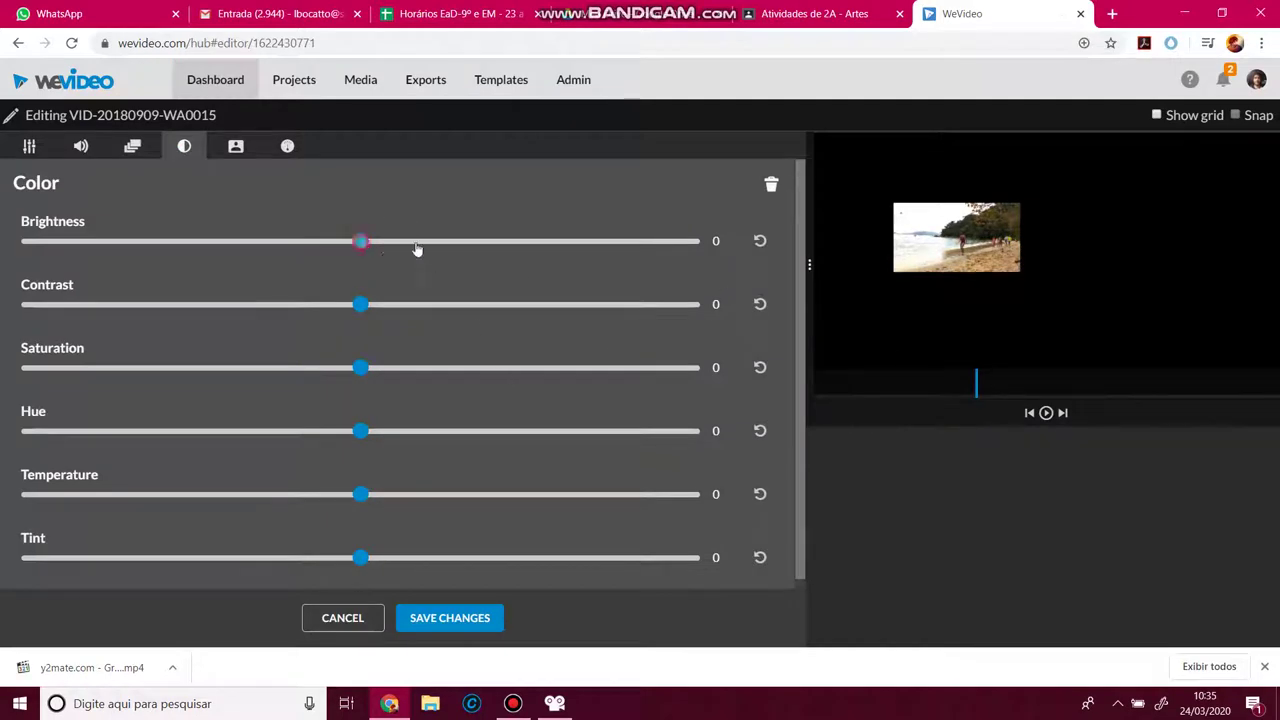
{"action": "mouse_move", "coordinate": [417, 249]}
{"action": "left_mouse_down"}
{"action": "mouse_move", "coordinate": [497, 246]}
{"action": "mouse_move", "coordinate": [404, 243]}
{"action": "left_mouse_up"}
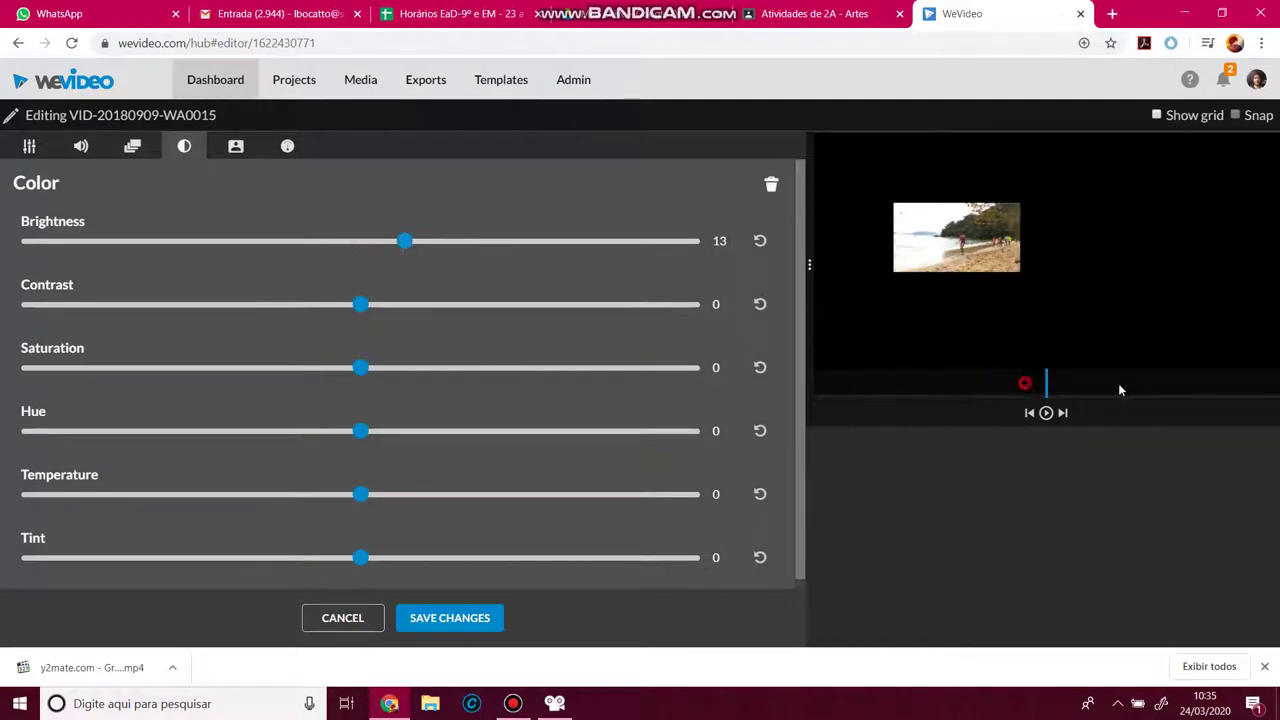
{"action": "left_click_drag", "start_coordinate": [1120, 390], "coordinate": [1249, 386]}
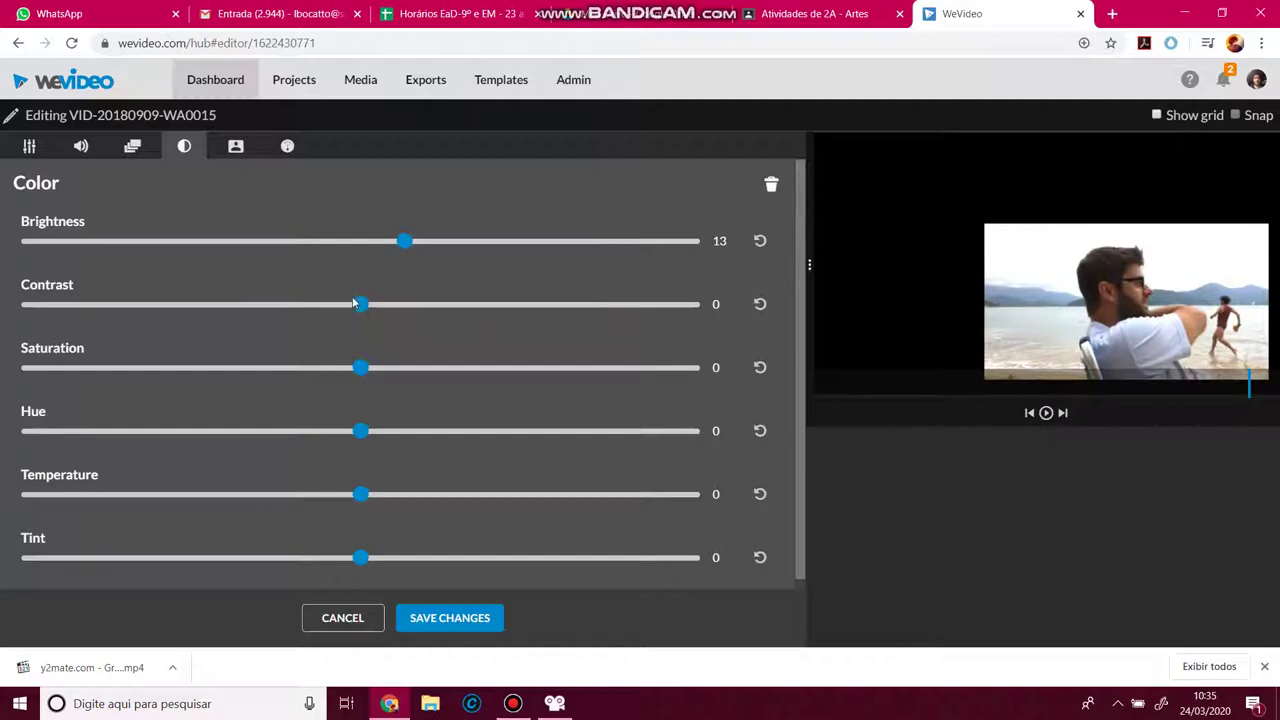
{"action": "left_click_drag", "start_coordinate": [361, 310], "coordinate": [491, 298]}
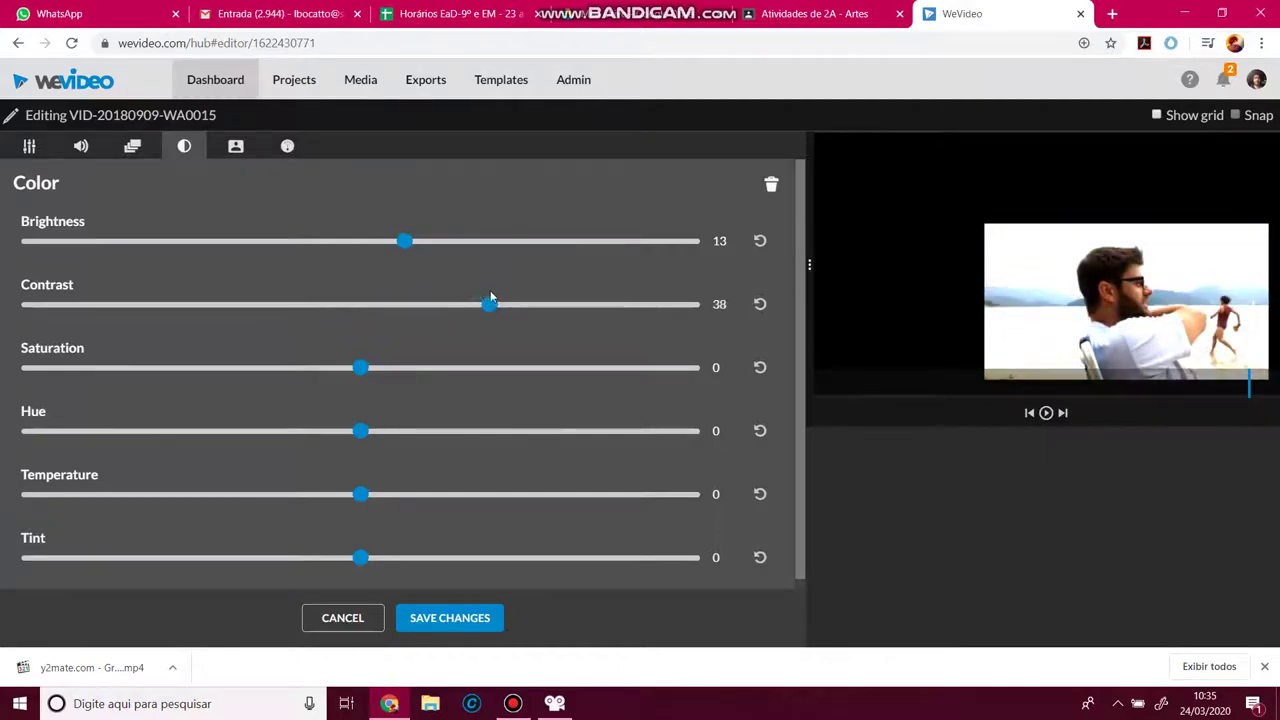
Try a saturation of 4, hue of -73, temperature of 75 and tint of -25 on the beach clip
{"action": "mouse_move", "coordinate": [370, 370]}
{"action": "left_mouse_down"}
{"action": "mouse_move", "coordinate": [603, 374]}
{"action": "mouse_move", "coordinate": [89, 372]}
{"action": "mouse_move", "coordinate": [373, 370]}
{"action": "left_mouse_up"}
{"action": "left_click_drag", "start_coordinate": [366, 438], "coordinate": [224, 446]}
{"action": "left_click_drag", "start_coordinate": [362, 497], "coordinate": [615, 494]}
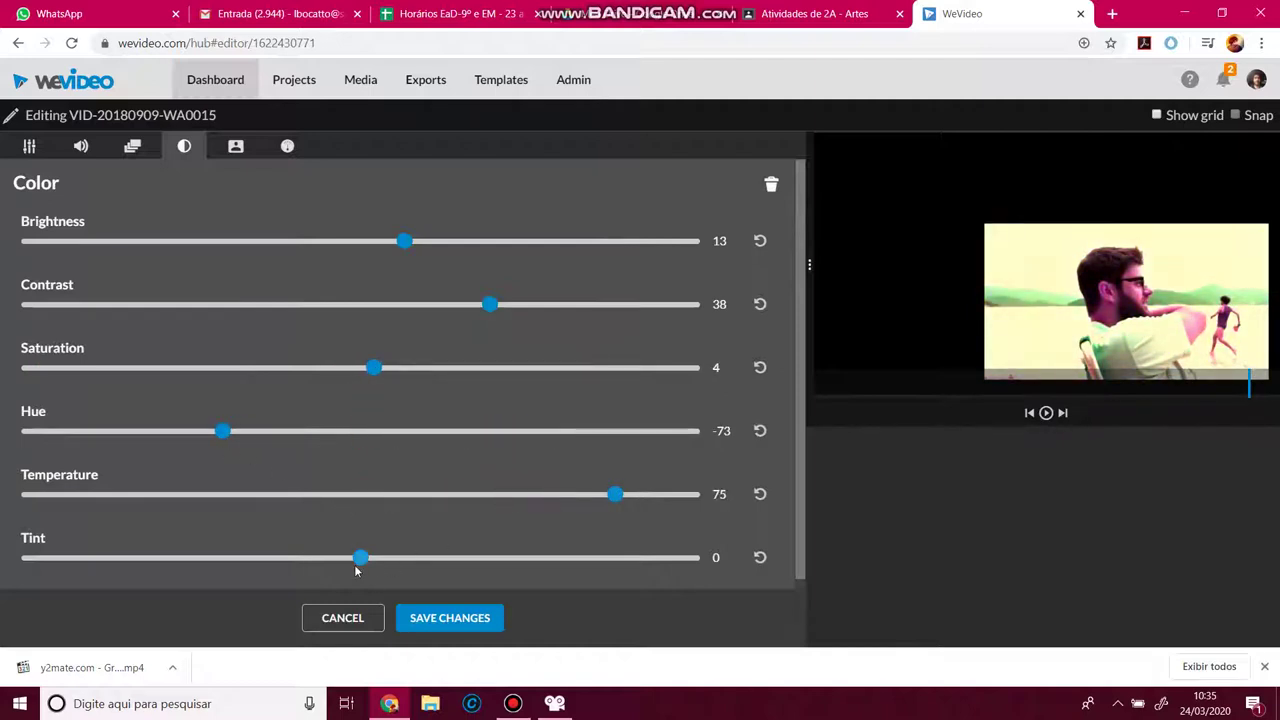
{"action": "left_click_drag", "start_coordinate": [360, 566], "coordinate": [239, 534]}
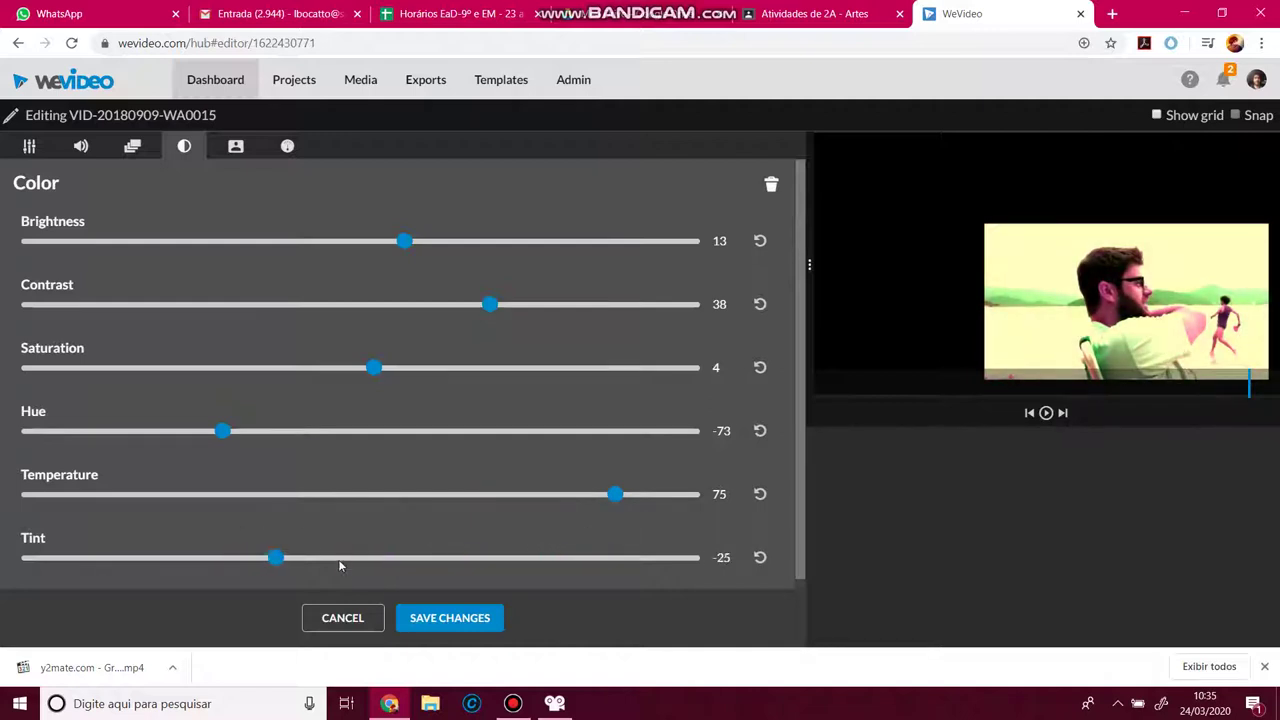
View the color keying options, try slowing the clip to -5x speed with a preview, and discard the clip's changes
{"action": "left_click", "coordinate": [236, 147]}
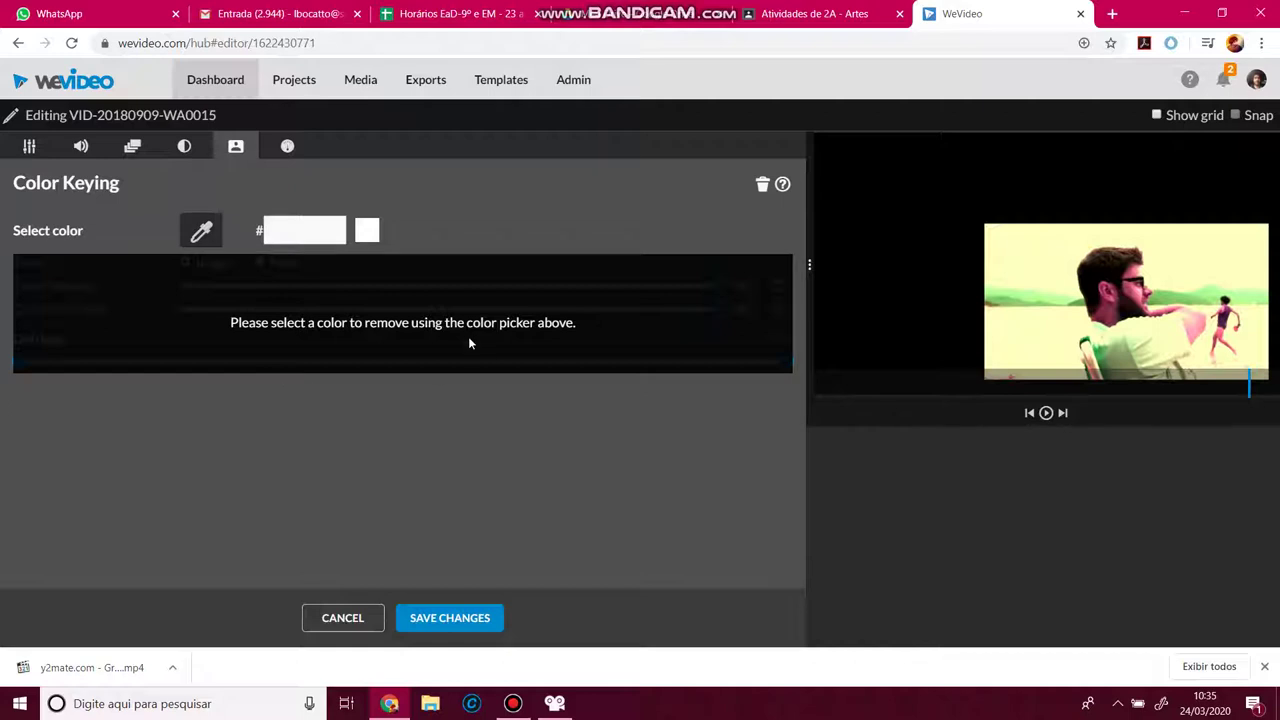
{"action": "left_click", "coordinate": [287, 148]}
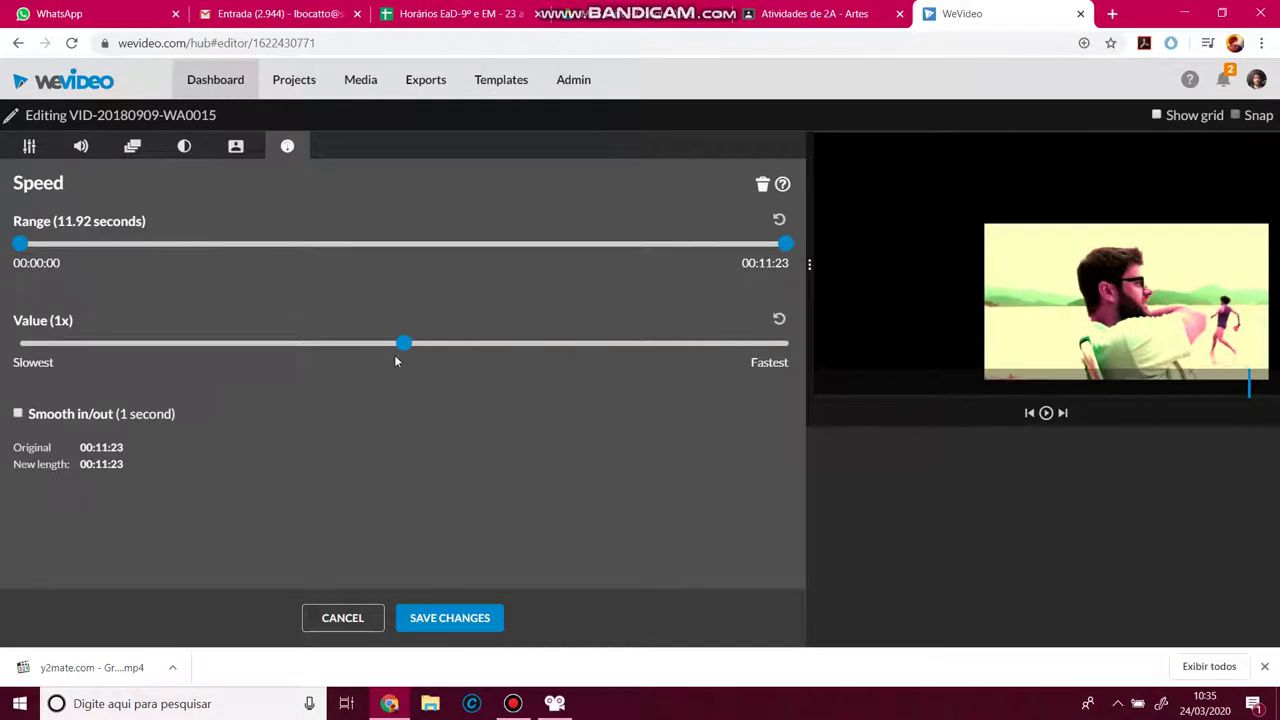
{"action": "left_click_drag", "start_coordinate": [405, 347], "coordinate": [232, 345]}
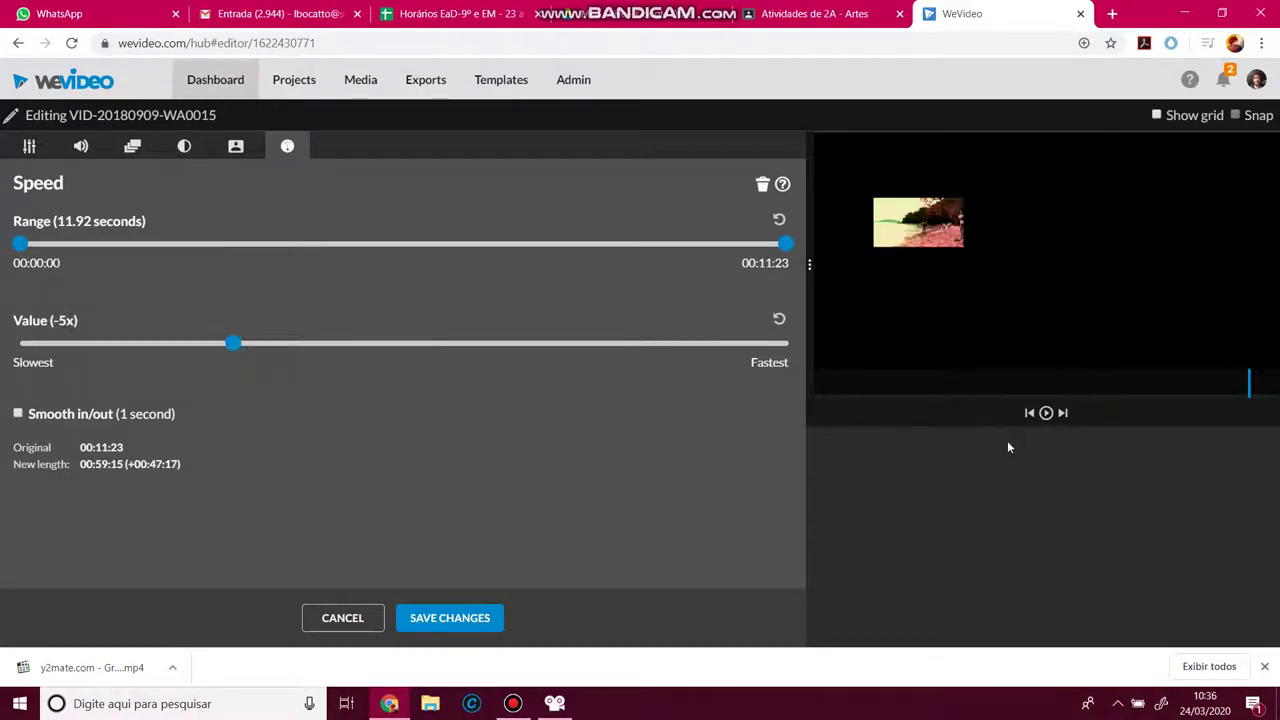
{"action": "left_click", "coordinate": [1045, 413]}
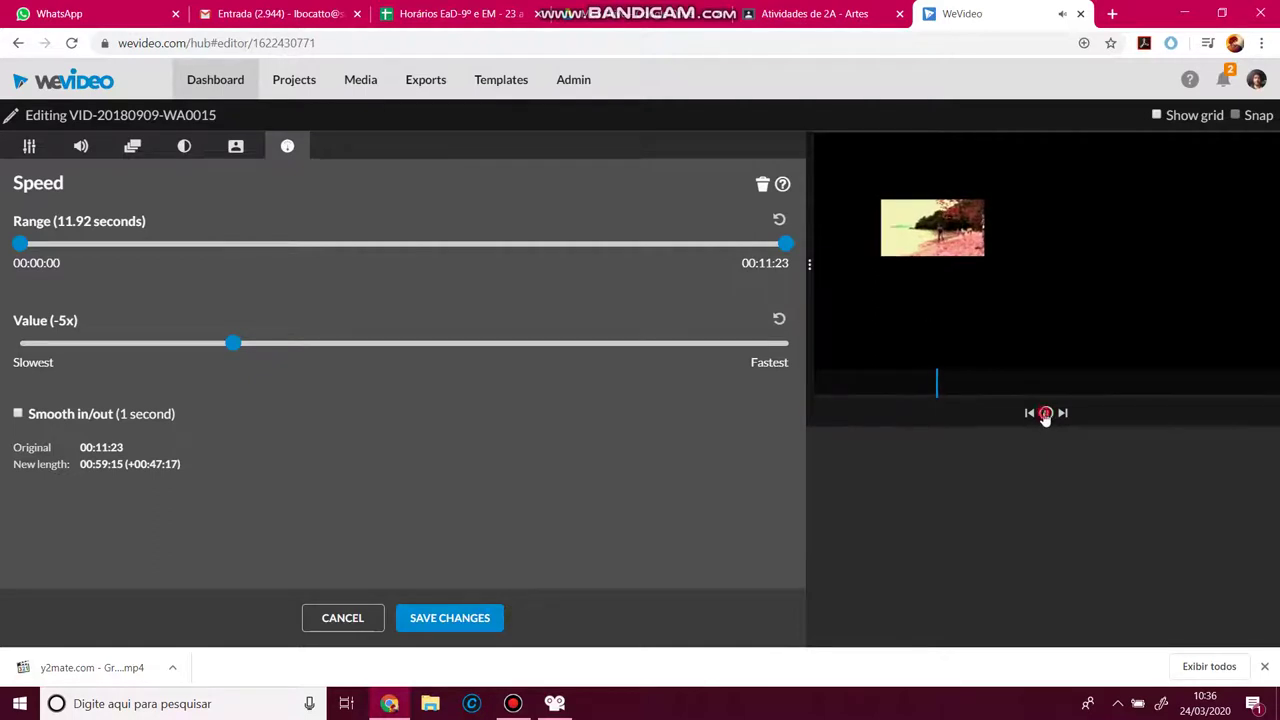
{"action": "left_click", "coordinate": [1046, 413]}
{"action": "left_click", "coordinate": [343, 618]}
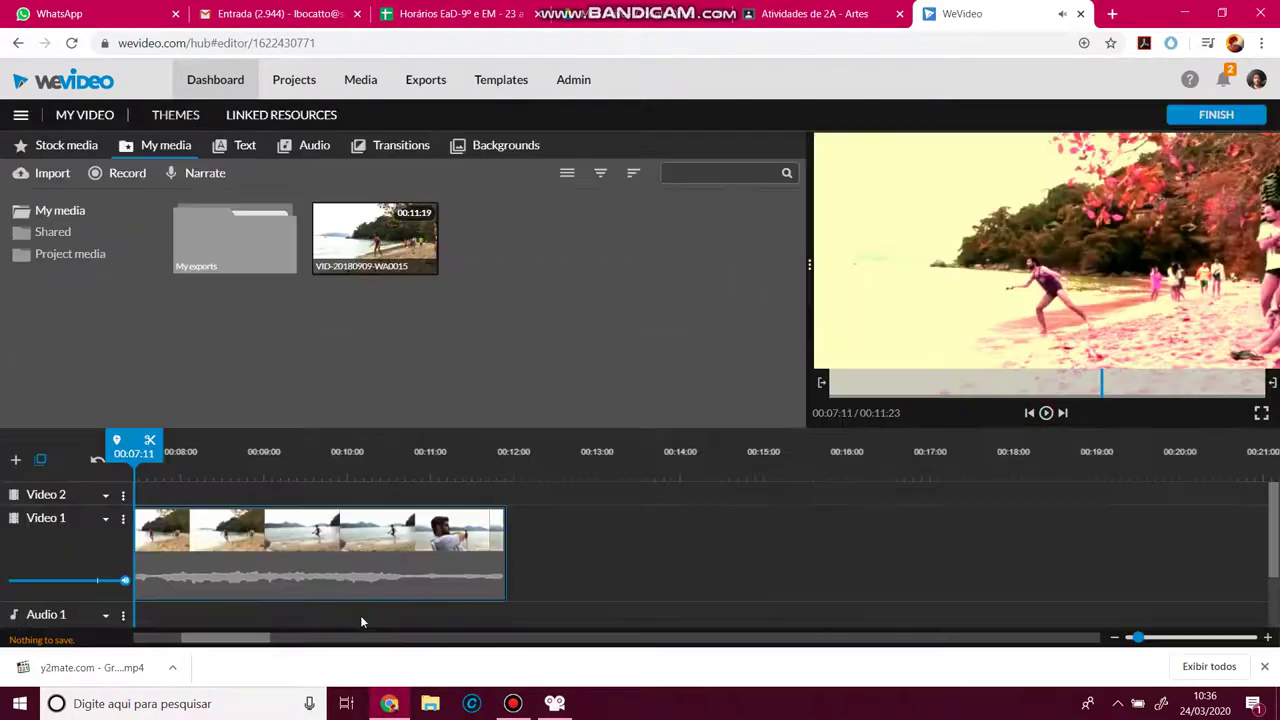
{"action": "left_click", "coordinate": [512, 703]}
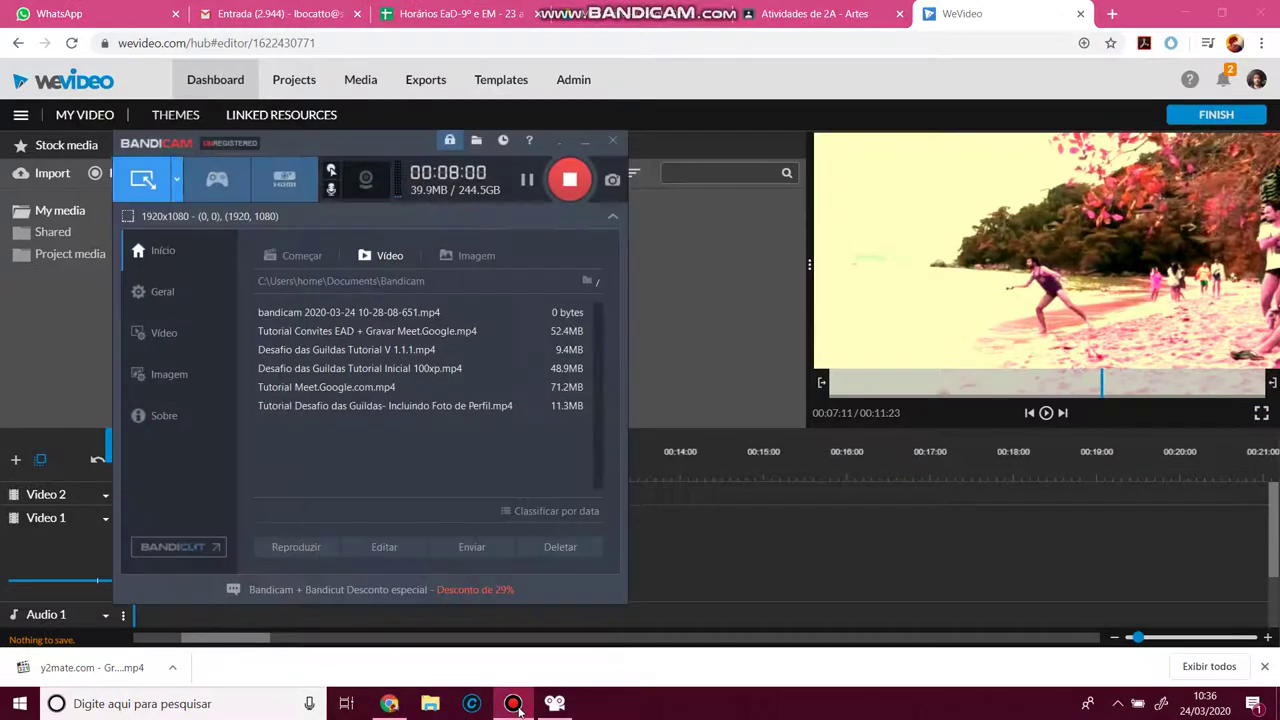
{"action": "left_click", "coordinate": [389, 703]}
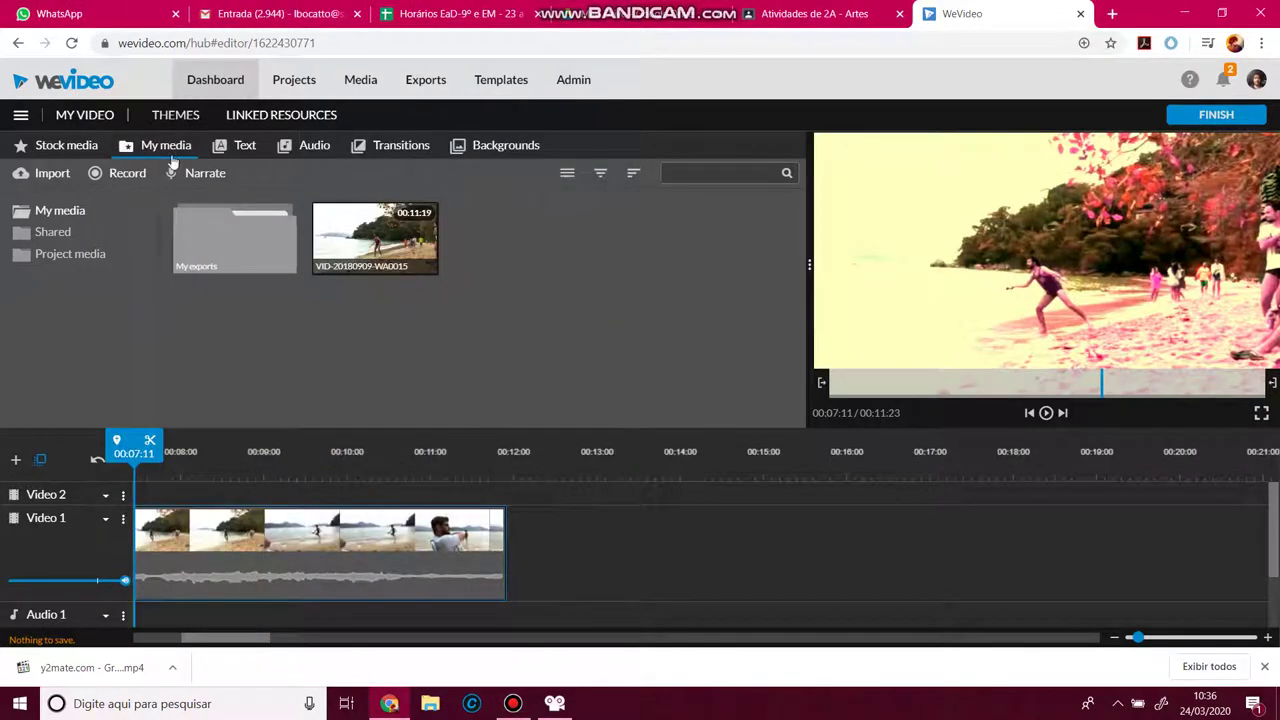
Add the static End credits title after the beach clip on the Video 1 track and preview it at 00:12:19
{"action": "left_click", "coordinate": [252, 159]}
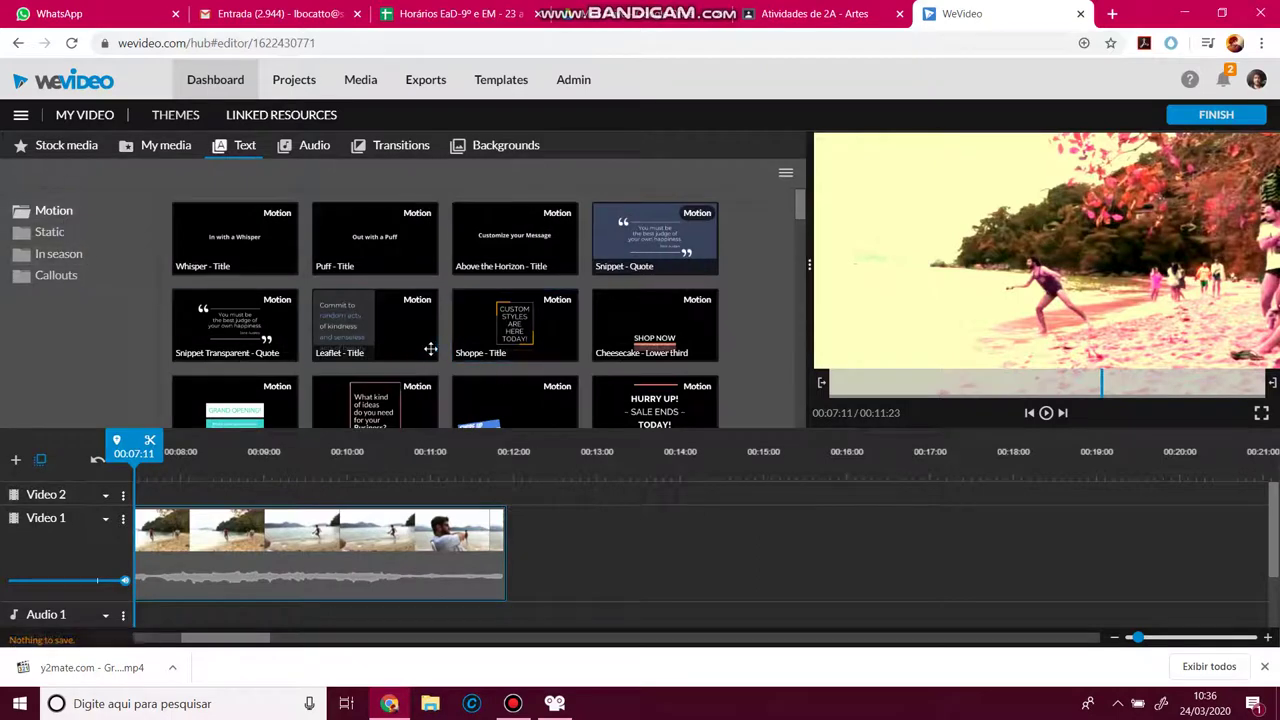
{"action": "scroll", "coordinate": [443, 349], "scroll_direction": "down", "scroll_amount": 2}
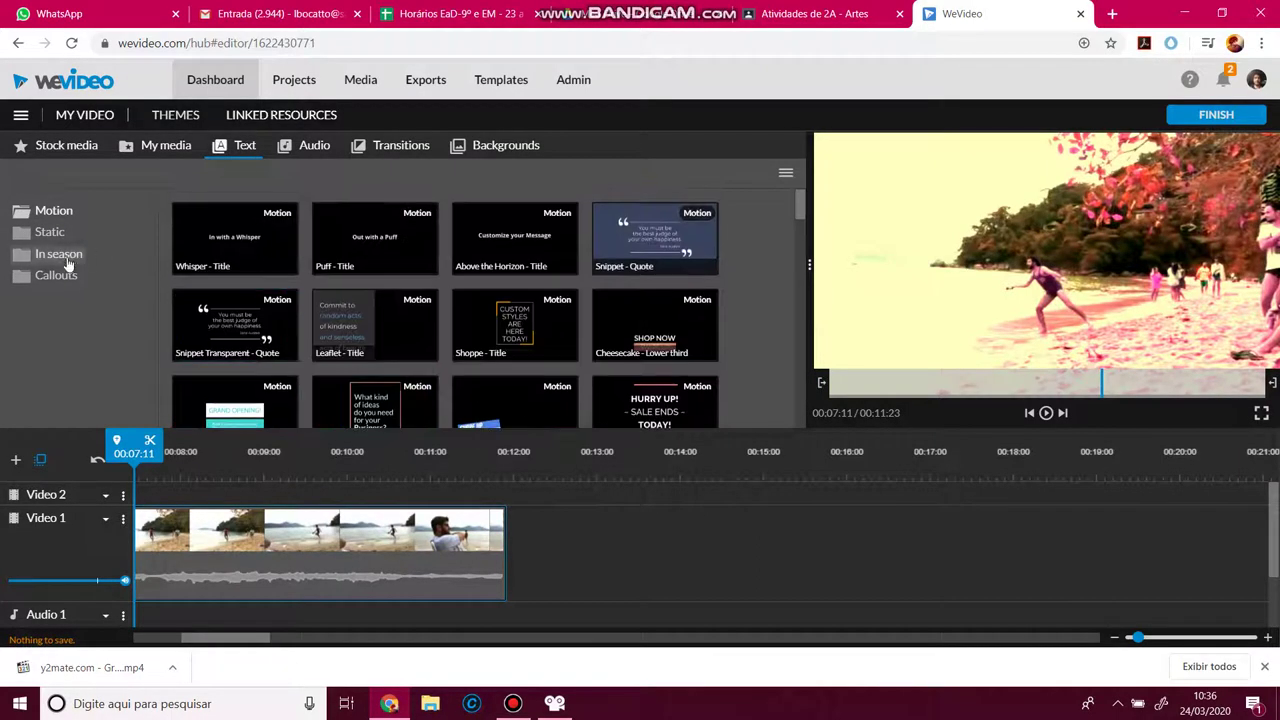
{"action": "left_click", "coordinate": [50, 233]}
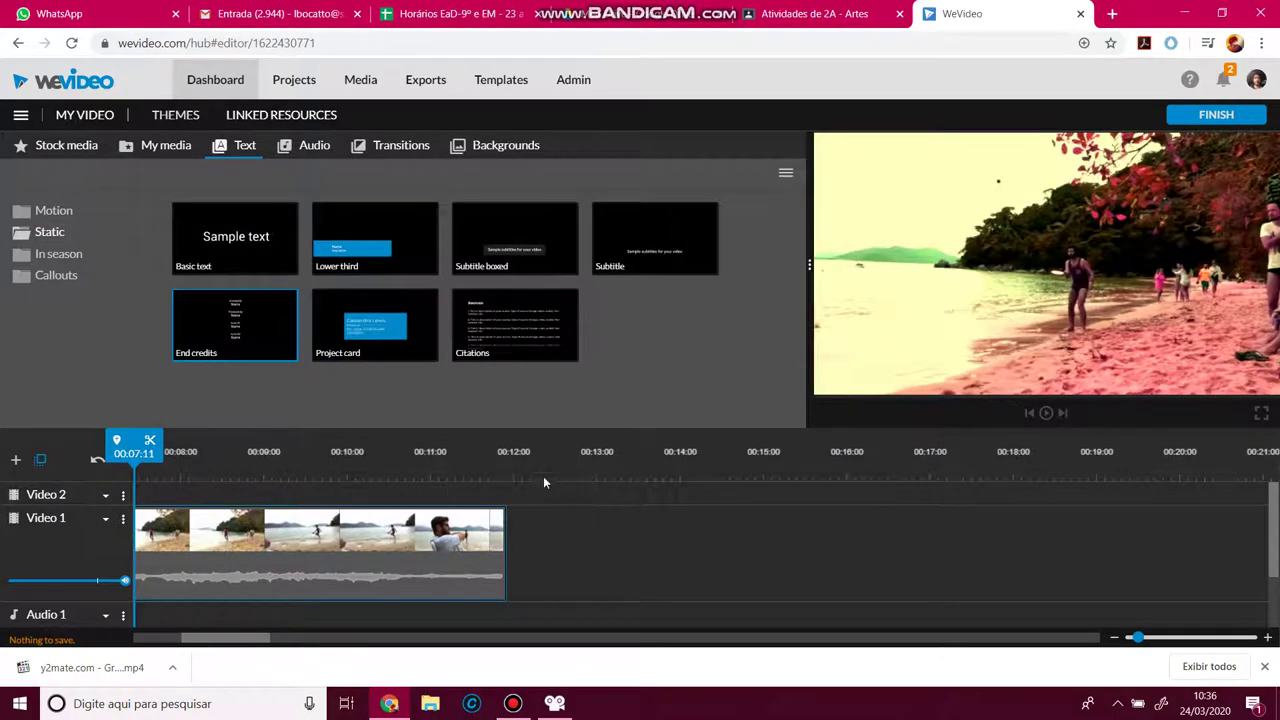
{"action": "left_click_drag", "start_coordinate": [533, 457], "coordinate": [541, 559]}
{"action": "left_click", "coordinate": [577, 455]}
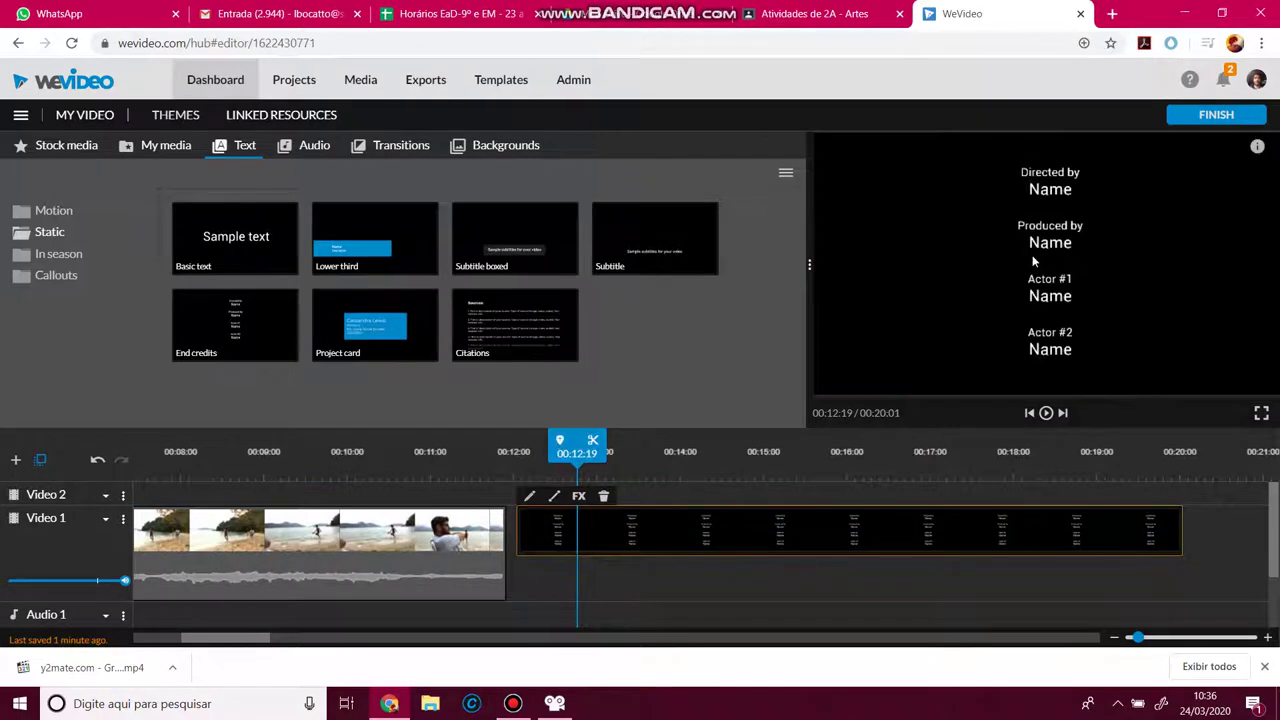
Edit the End credits title, setting its animation's start position below the frame at x 217, y 1030
{"action": "double_click", "coordinate": [731, 517]}
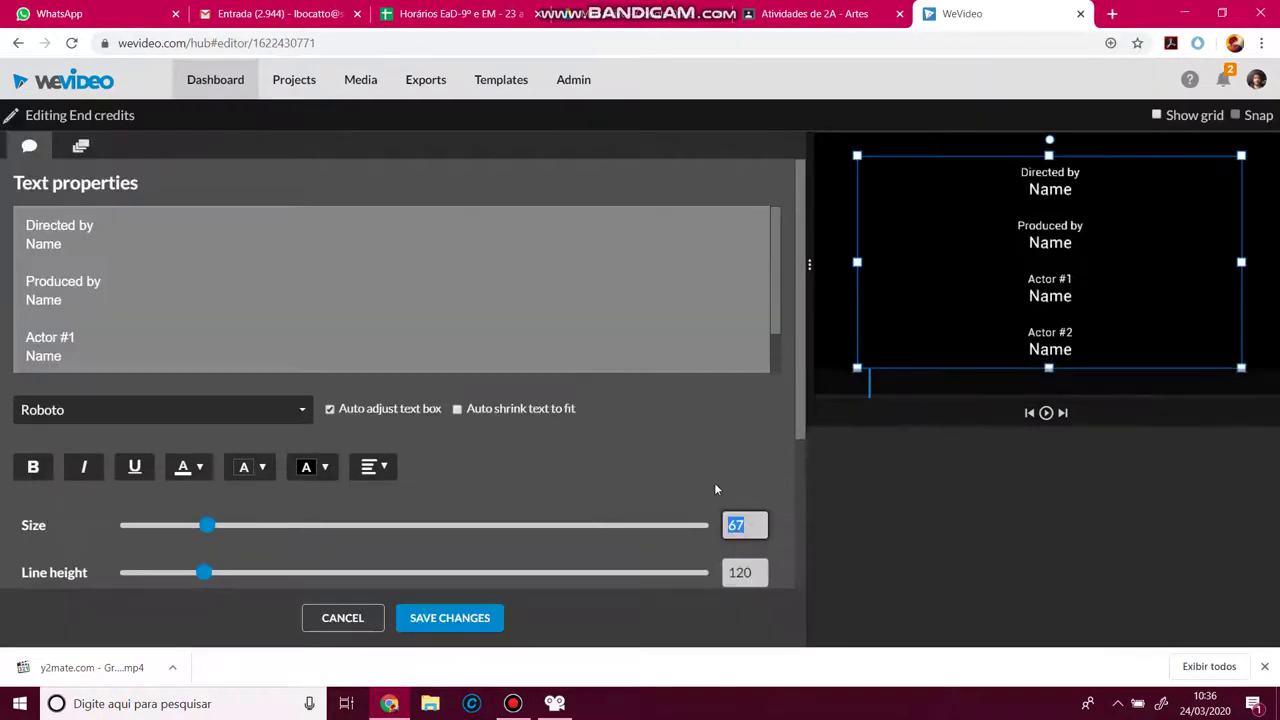
{"action": "left_click", "coordinate": [288, 307]}
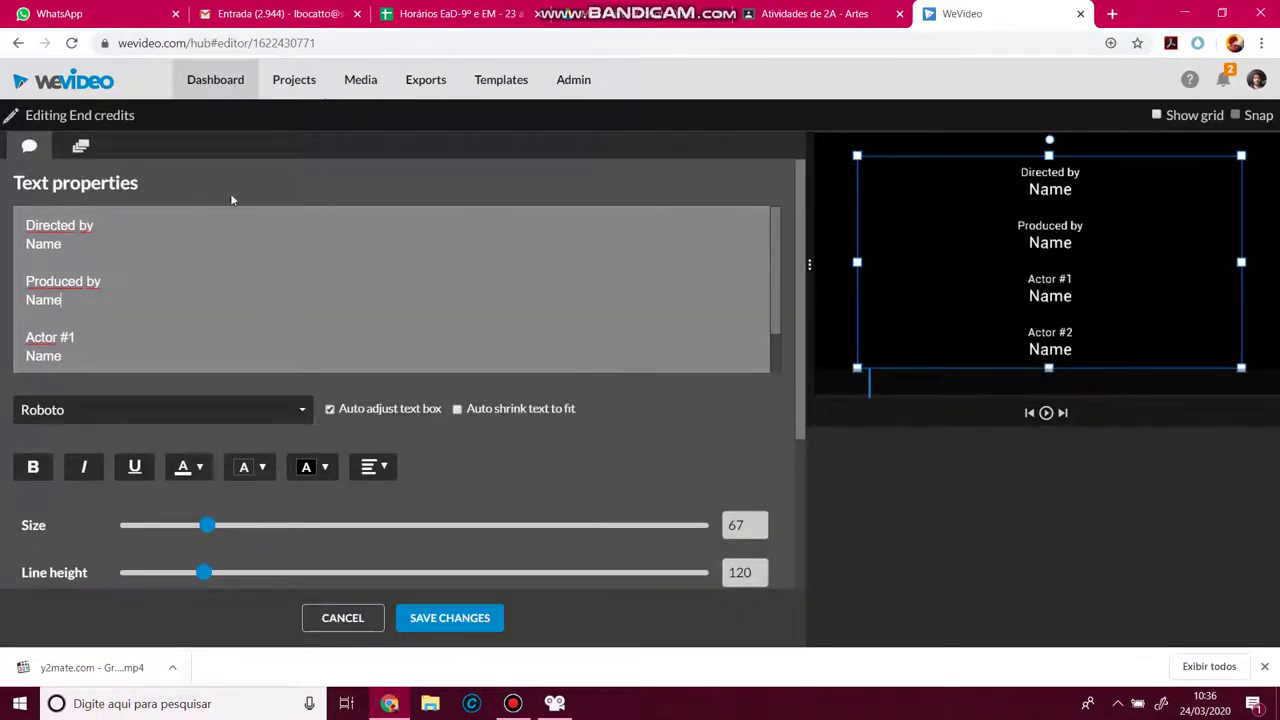
{"action": "left_click", "coordinate": [76, 211]}
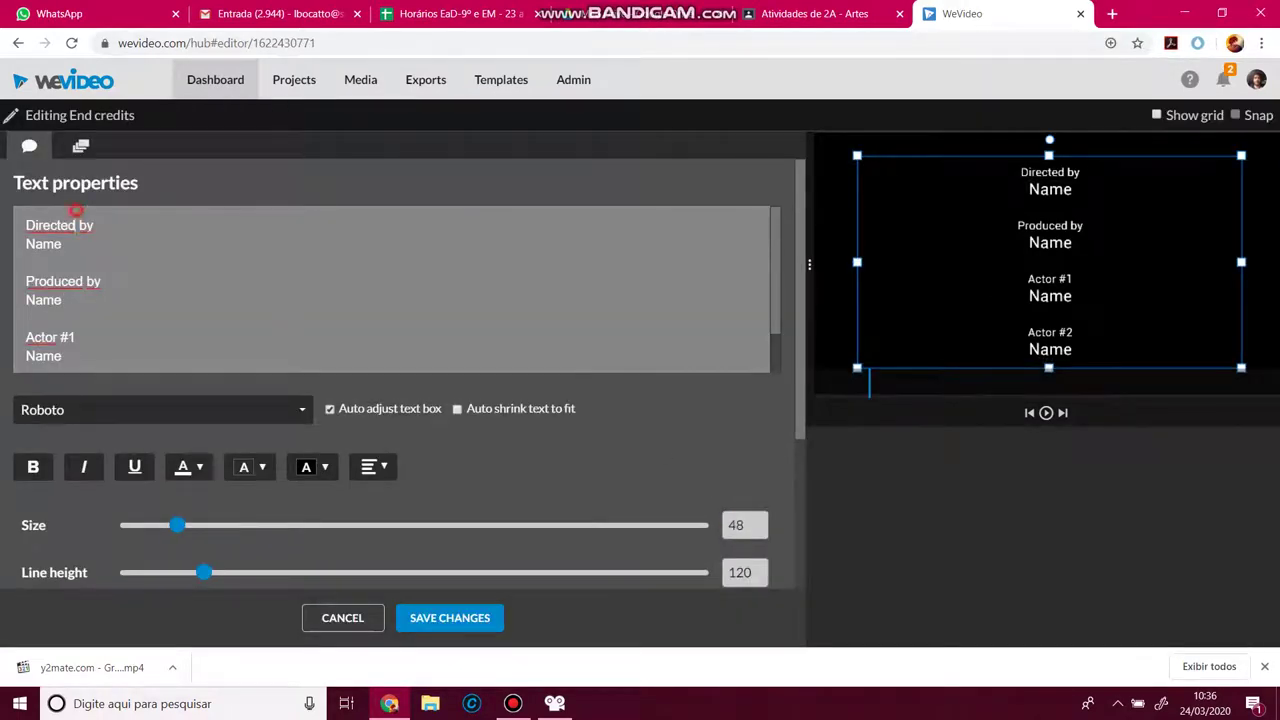
{"action": "left_click", "coordinate": [82, 148]}
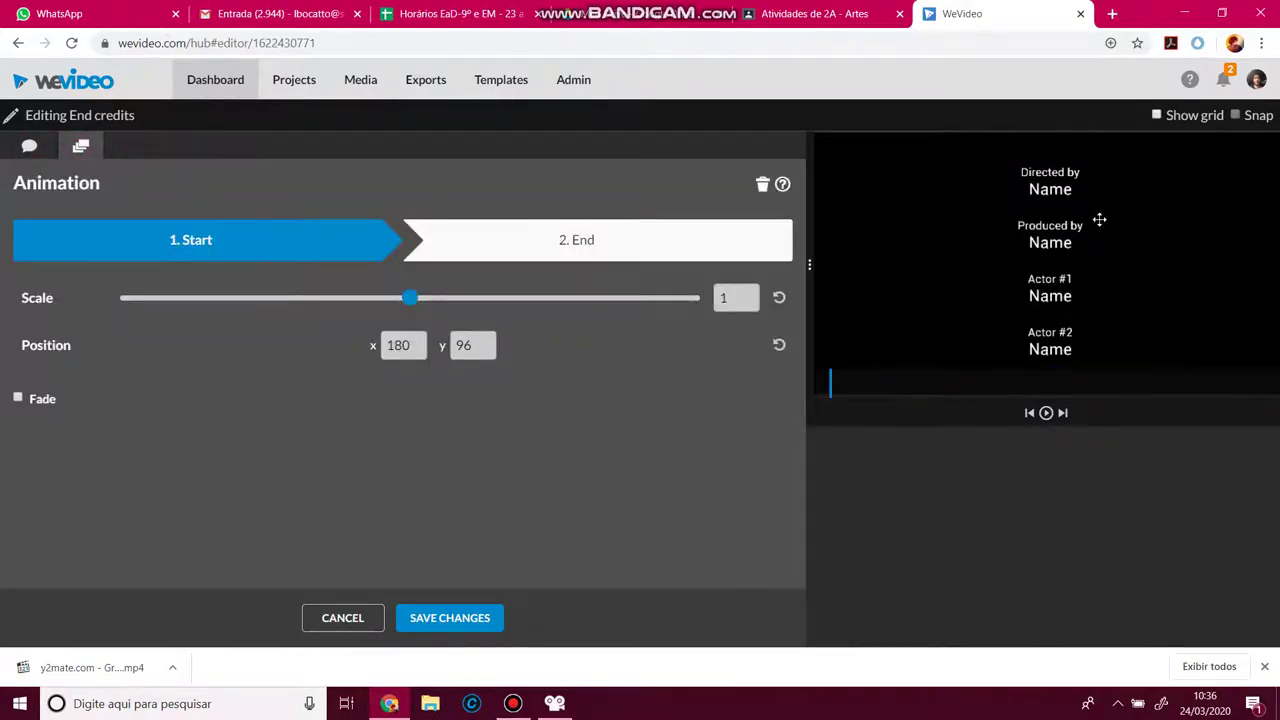
{"action": "left_click_drag", "start_coordinate": [1099, 219], "coordinate": [1110, 451]}
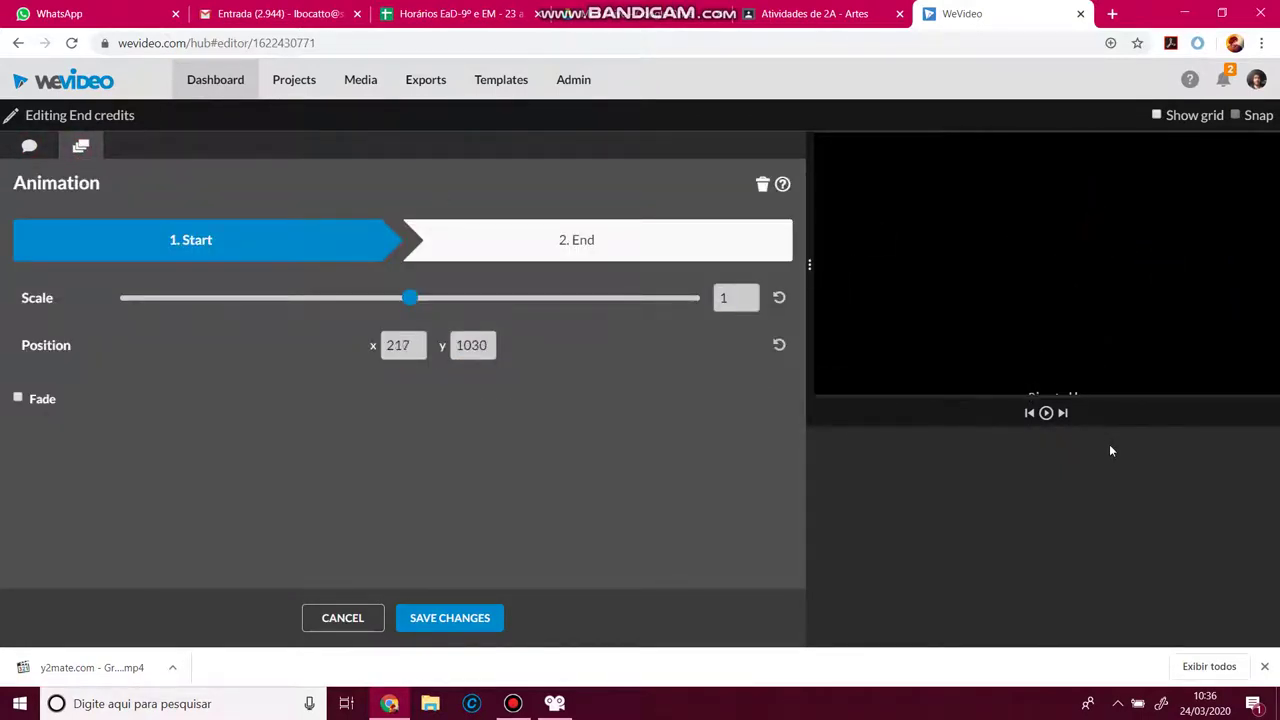
Set the credits animation's end position above the frame at x 159, y -810, preview the scroll, and save the changes
{"action": "left_click", "coordinate": [705, 254]}
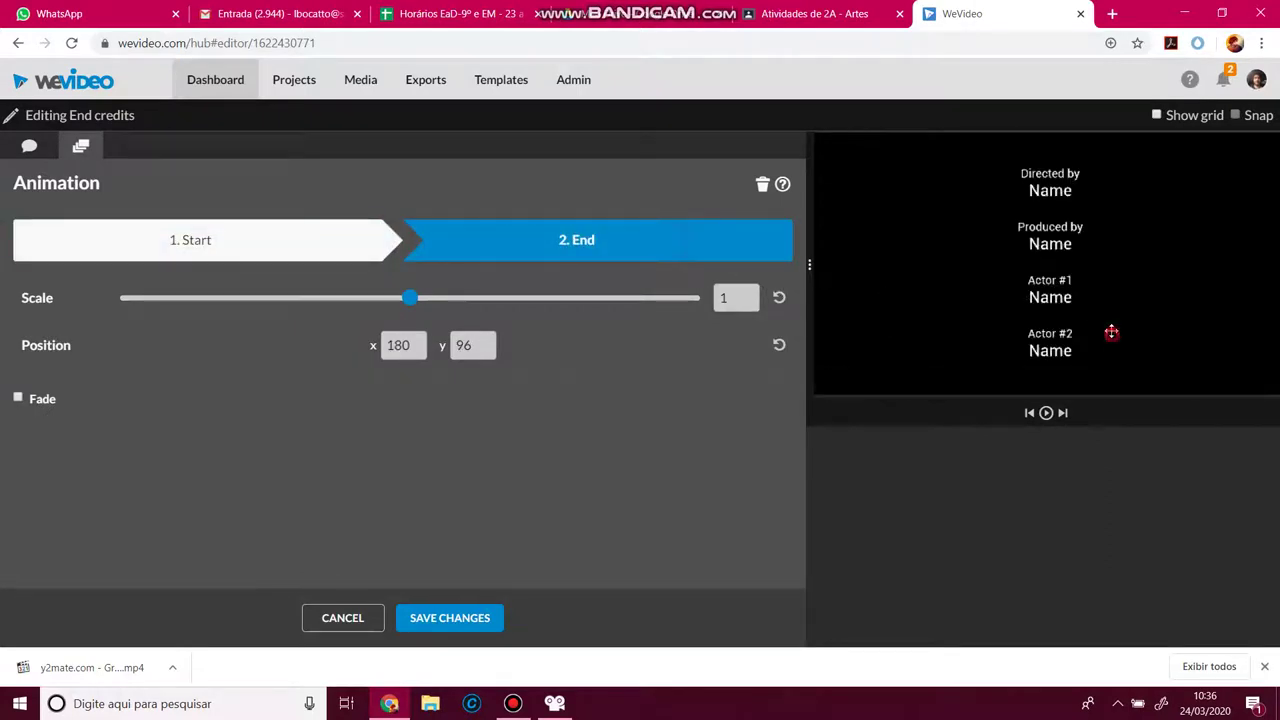
{"action": "mouse_move", "coordinate": [1111, 331]}
{"action": "left_mouse_down"}
{"action": "mouse_move", "coordinate": [1123, 160]}
{"action": "mouse_move", "coordinate": [1094, 264]}
{"action": "mouse_move", "coordinate": [1107, 113]}
{"action": "left_mouse_up"}
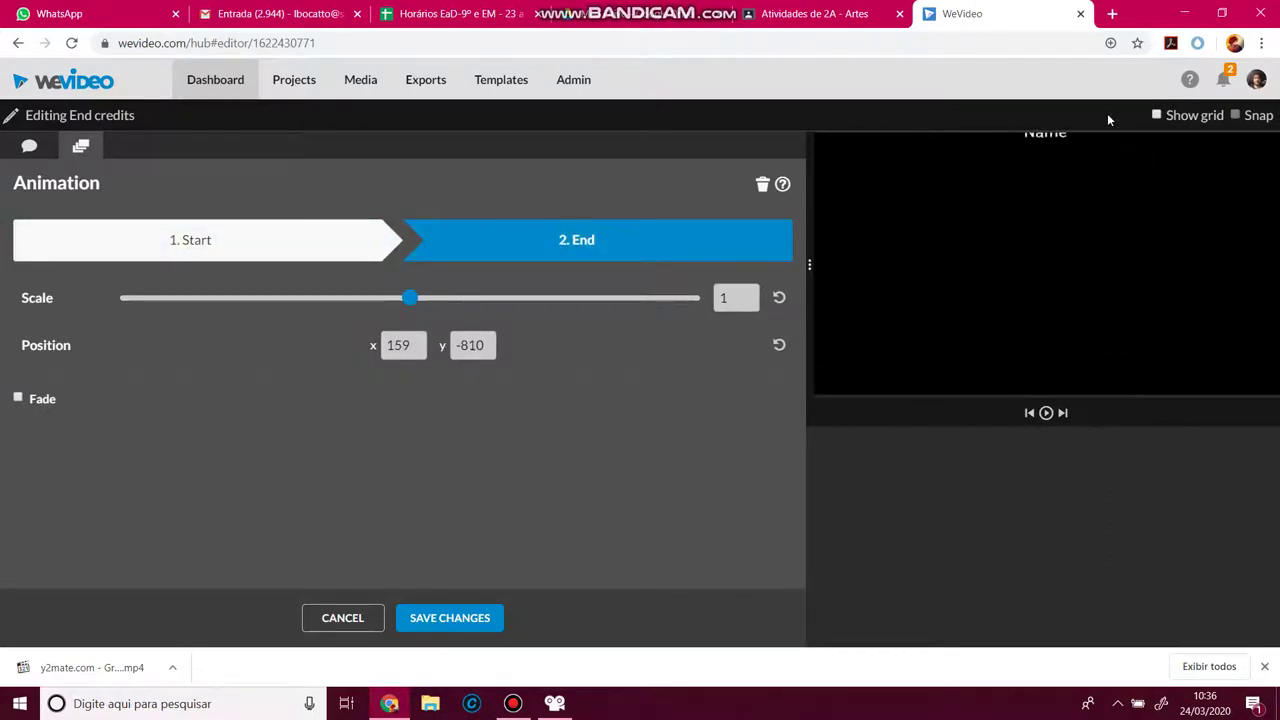
{"action": "left_click", "coordinate": [1046, 413]}
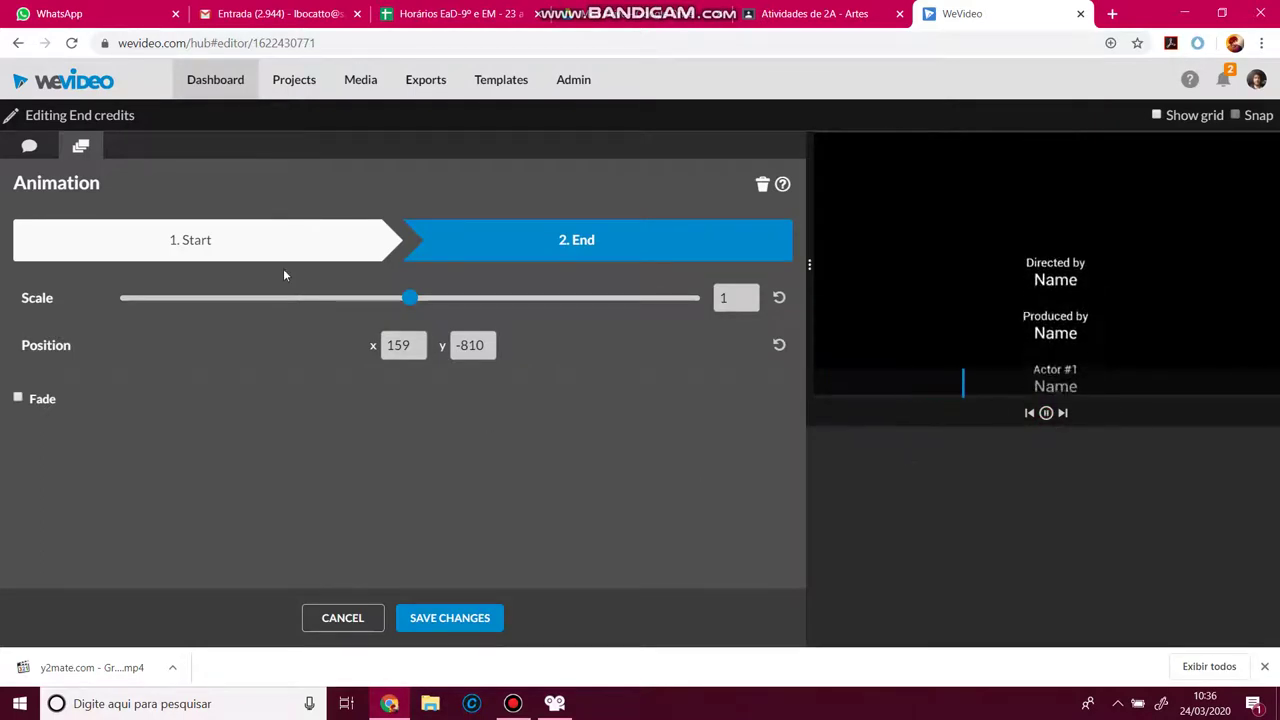
{"action": "left_click", "coordinate": [420, 617]}
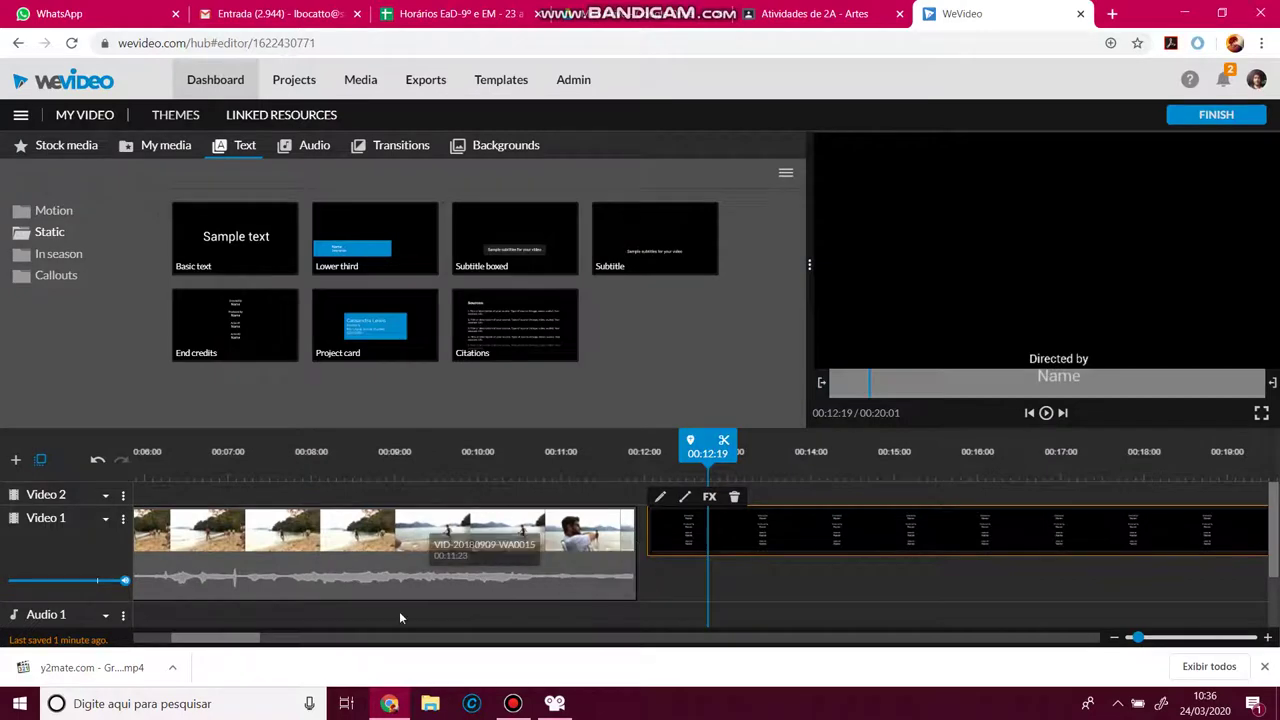
Look through the free music tracks in the audio library
{"action": "left_click", "coordinate": [105, 518]}
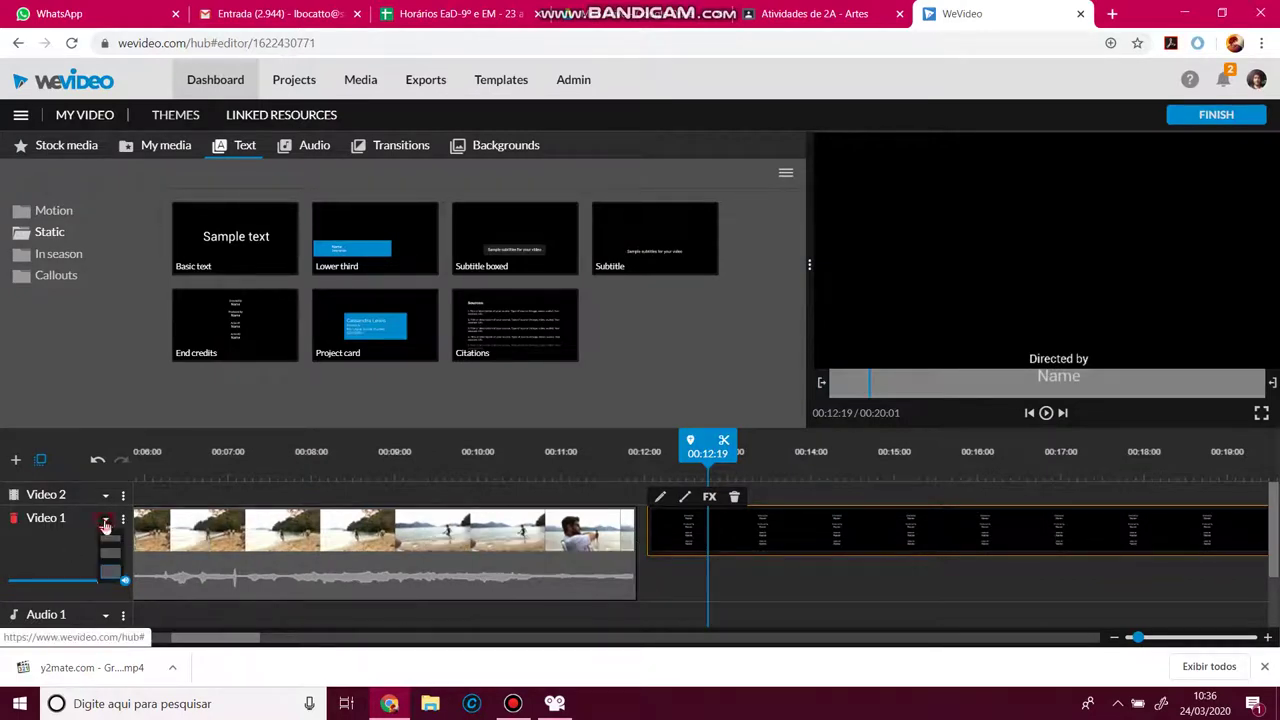
{"action": "left_click", "coordinate": [310, 146]}
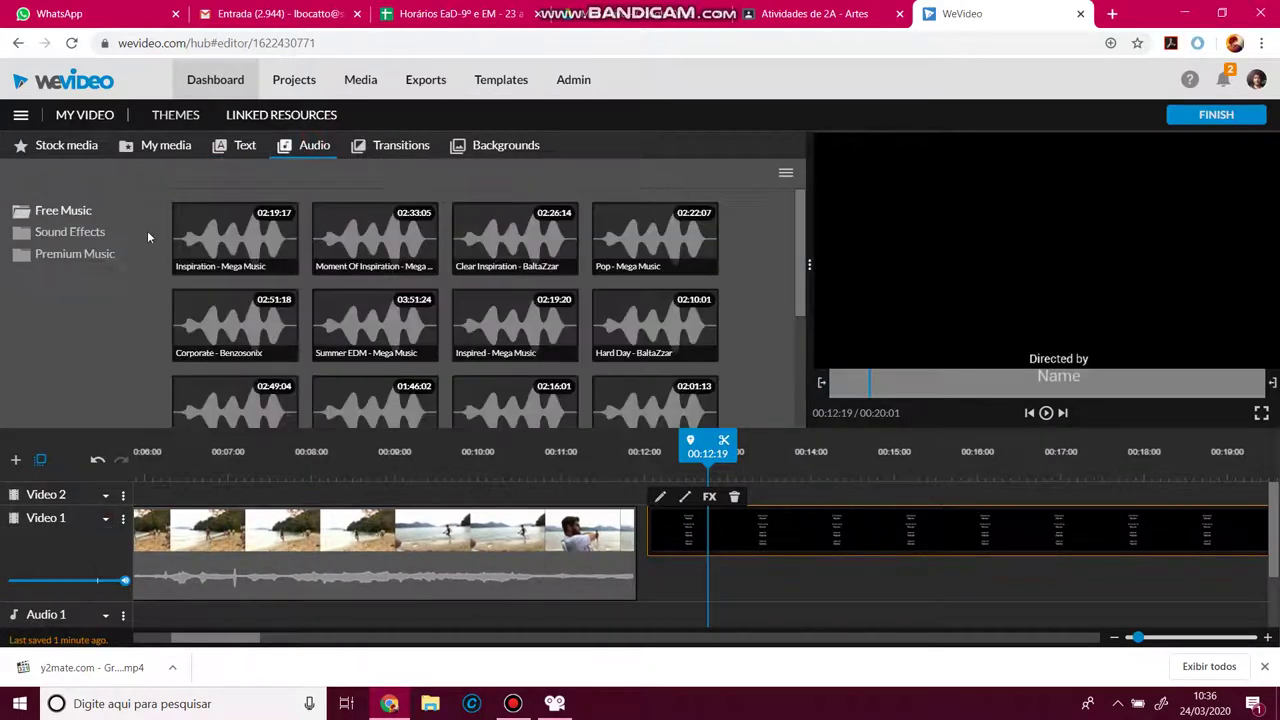
{"action": "scroll", "coordinate": [280, 366], "scroll_direction": "down", "scroll_amount": 5}
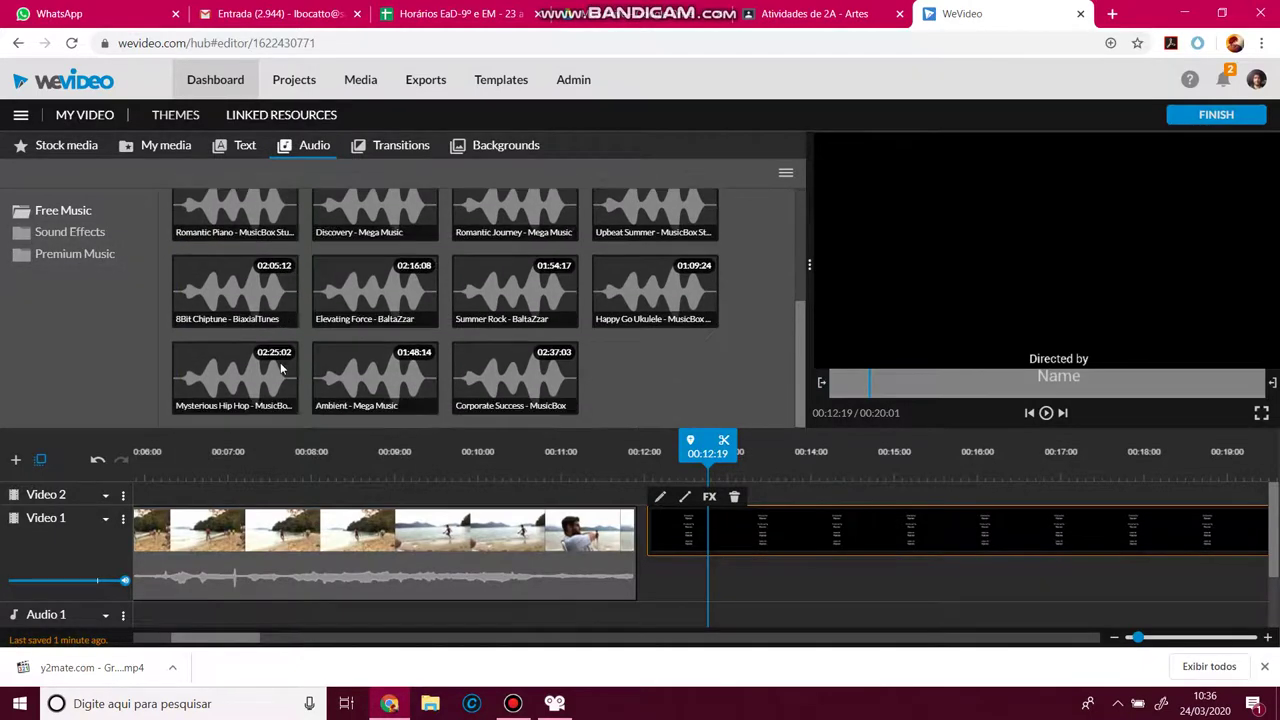
Show the standard transitions and split the beach clip at 00:08:15
{"action": "left_click", "coordinate": [383, 157]}
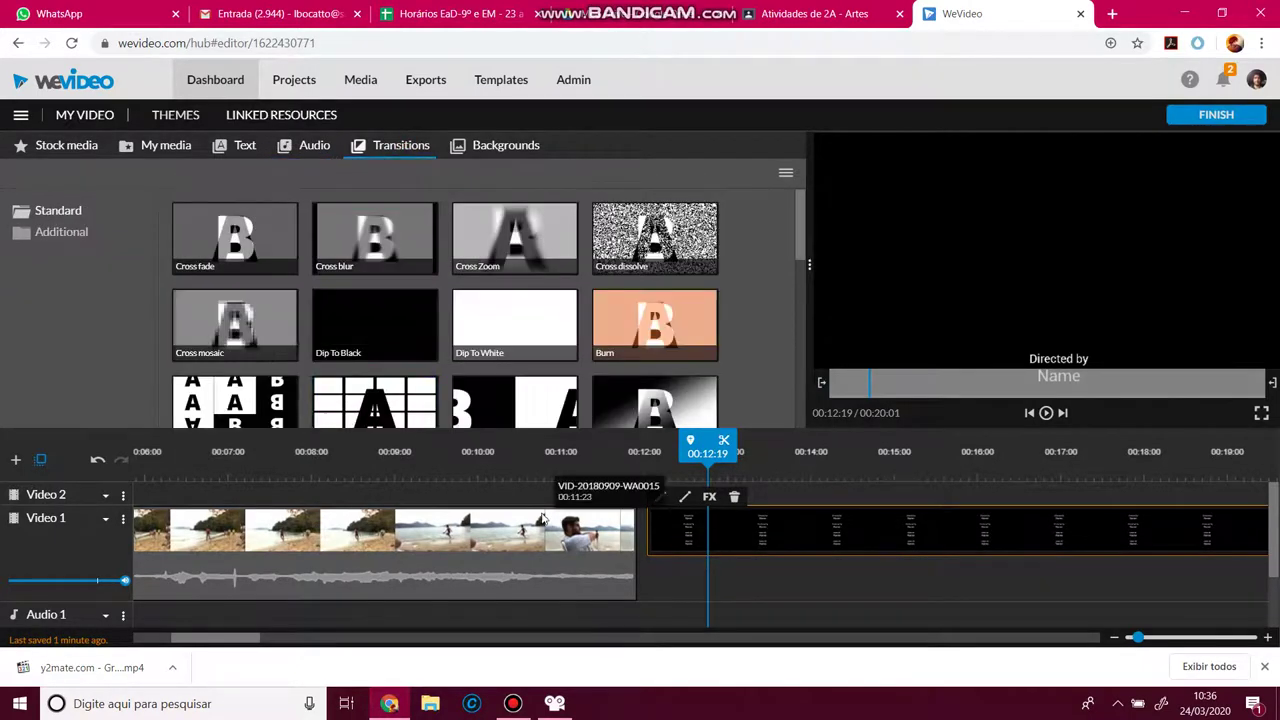
{"action": "left_click", "coordinate": [390, 499]}
{"action": "left_click", "coordinate": [363, 471]}
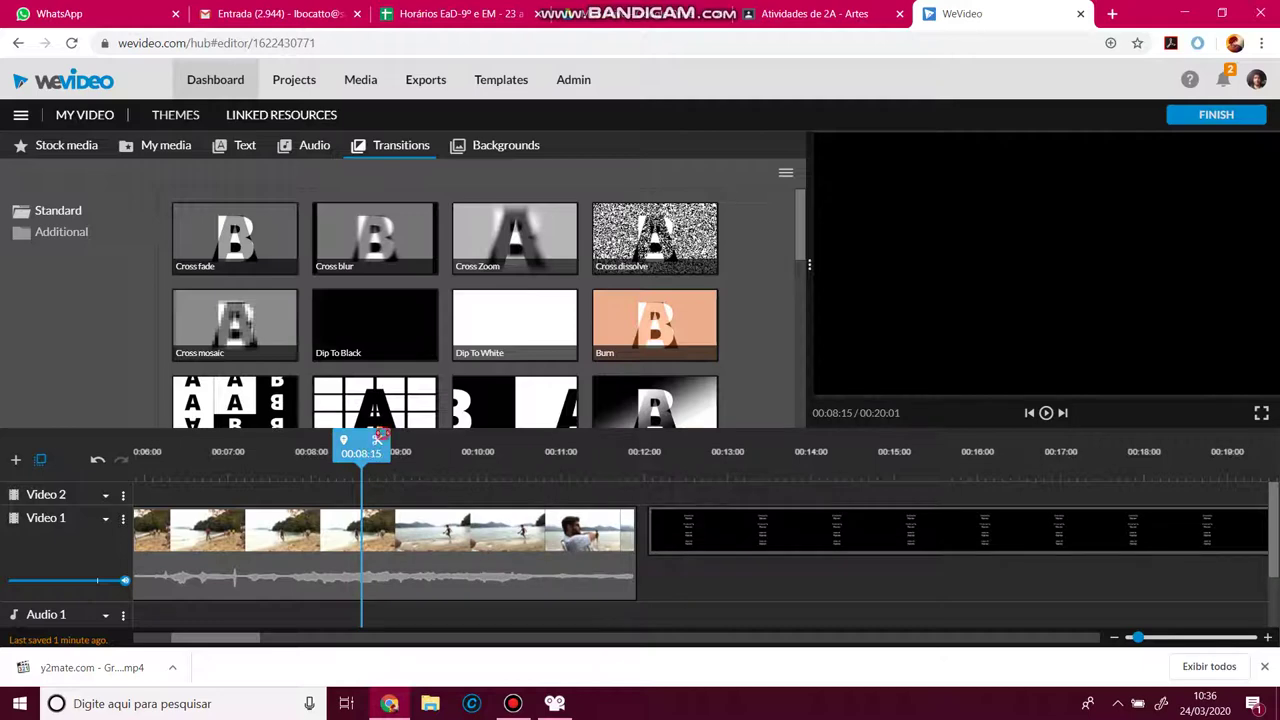
{"action": "left_click", "coordinate": [513, 704]}
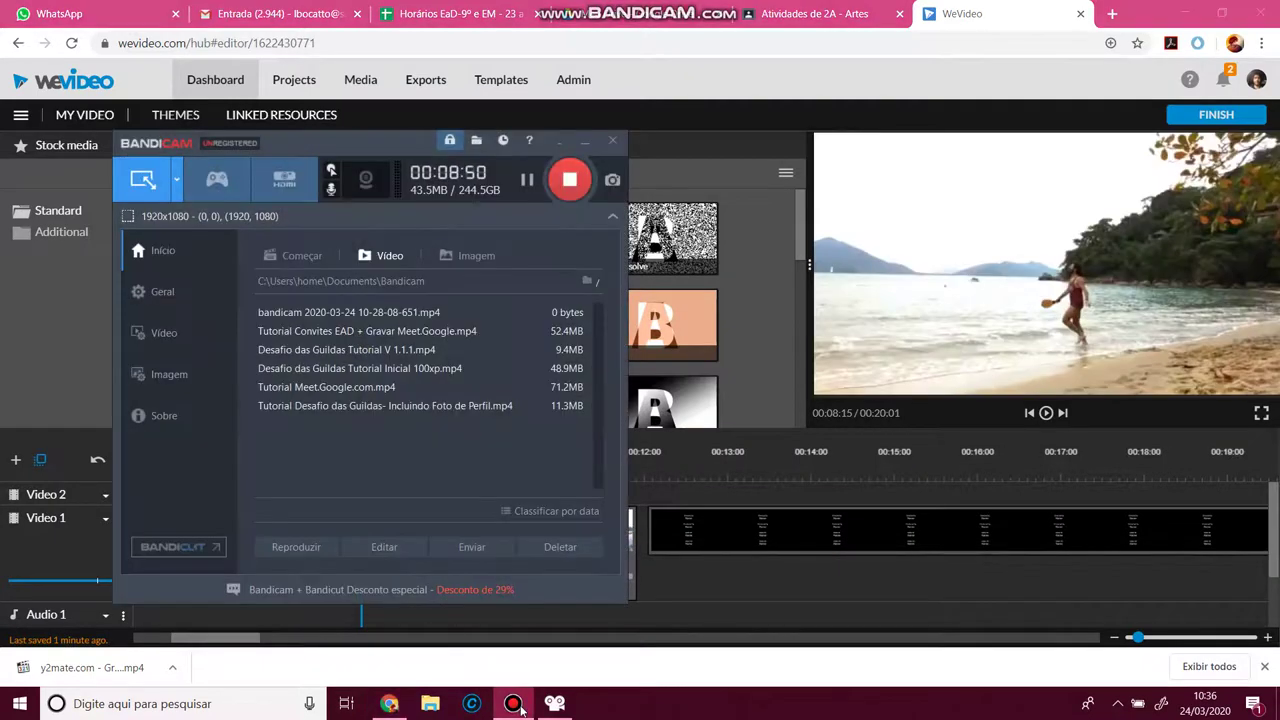
{"action": "left_click", "coordinate": [515, 706]}
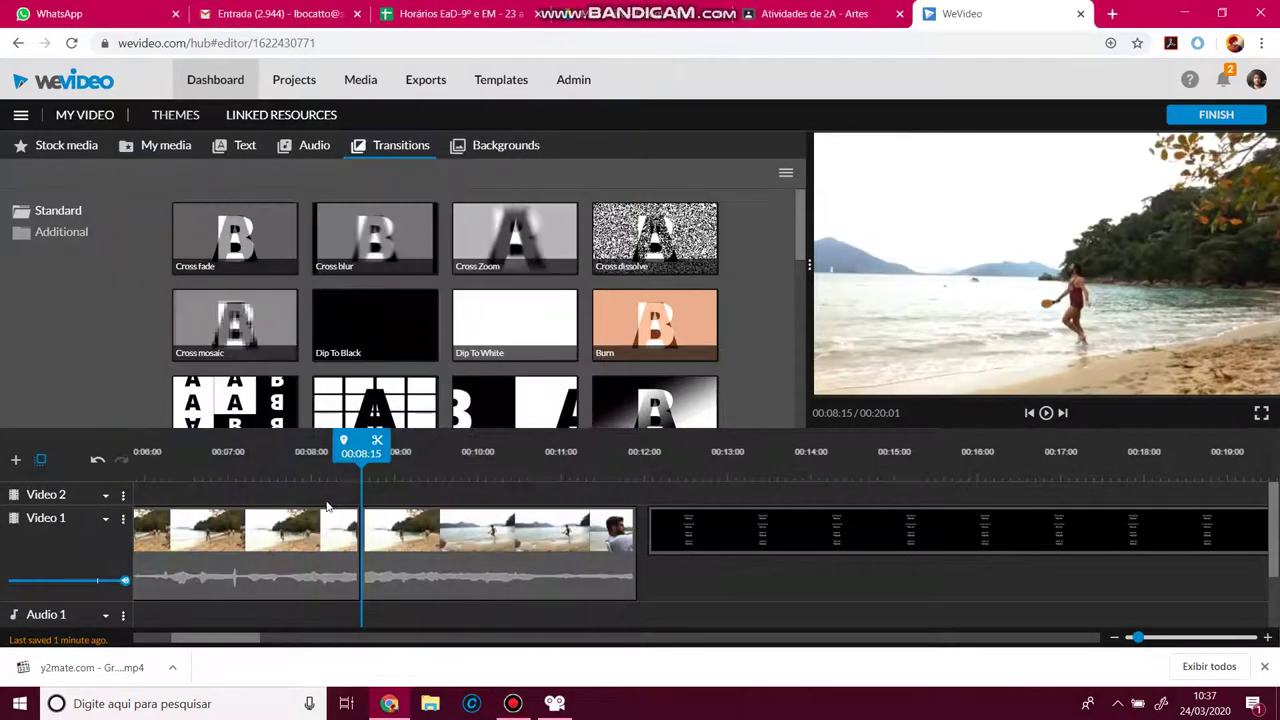
Move the end credits about two seconds later on the Video 1 track, widening the gap after the beach clip
{"action": "left_click", "coordinate": [405, 530]}
{"action": "left_click_drag", "start_coordinate": [694, 551], "coordinate": [899, 540]}
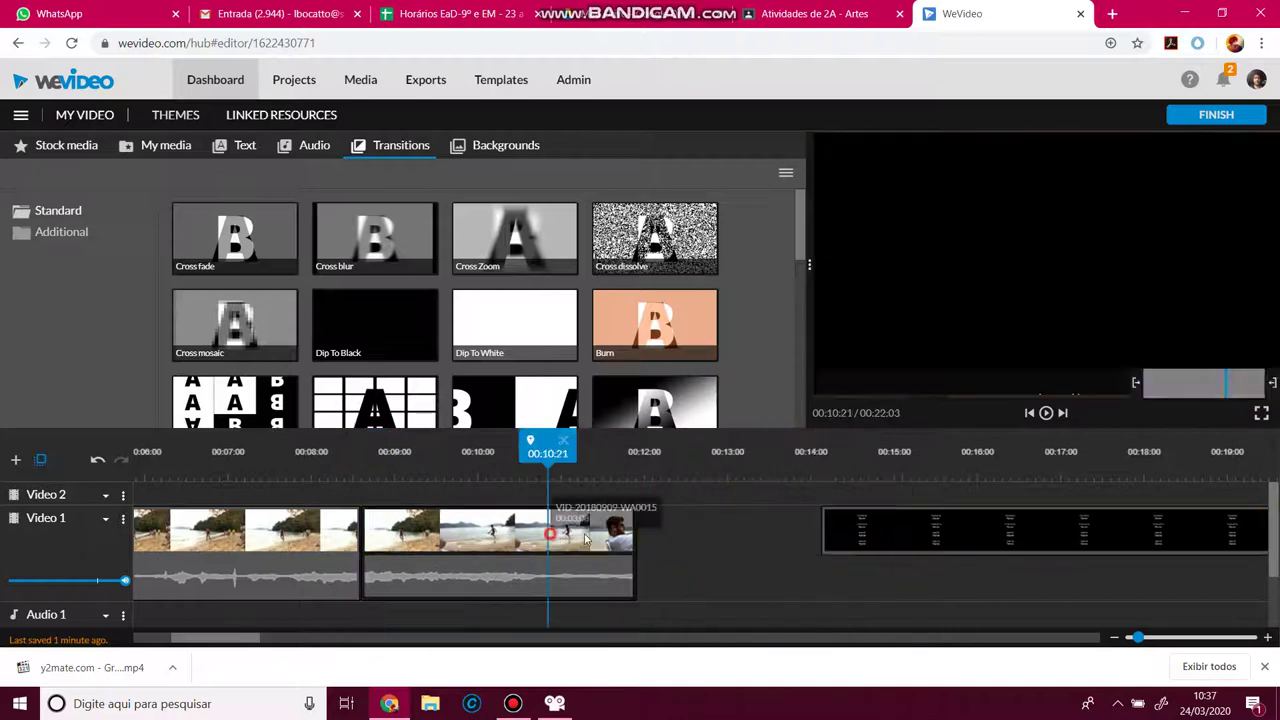
Shift the second part of the beach clip to 00:09:08 and try Dip To Black and a black-and-white slide transition at its start
{"action": "left_click_drag", "start_coordinate": [586, 540], "coordinate": [646, 540]}
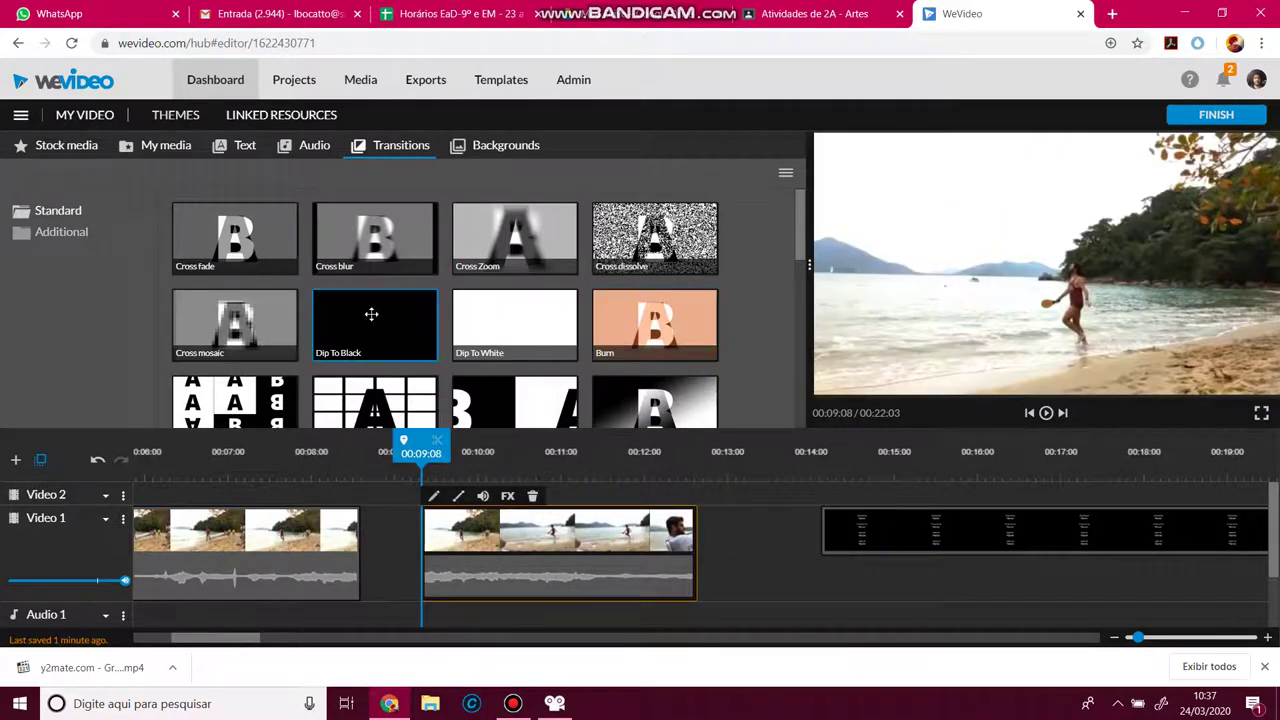
{"action": "left_click_drag", "start_coordinate": [371, 314], "coordinate": [415, 533]}
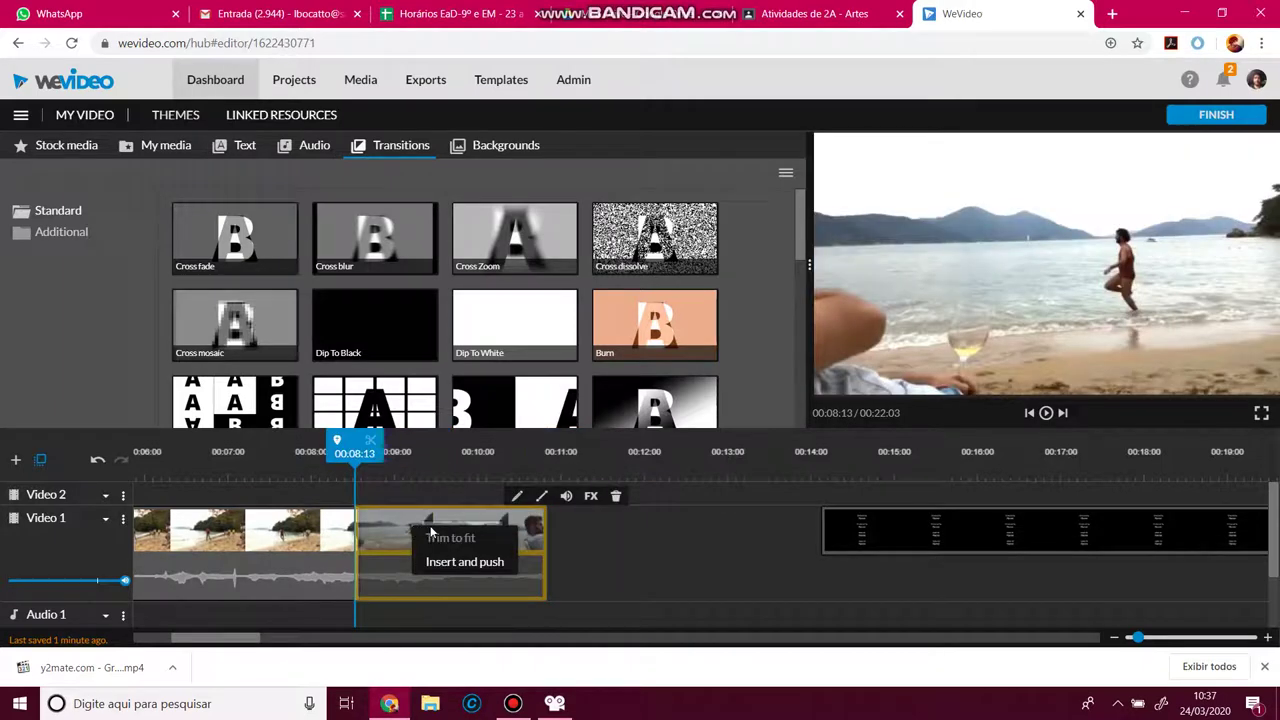
{"action": "left_click", "coordinate": [465, 561]}
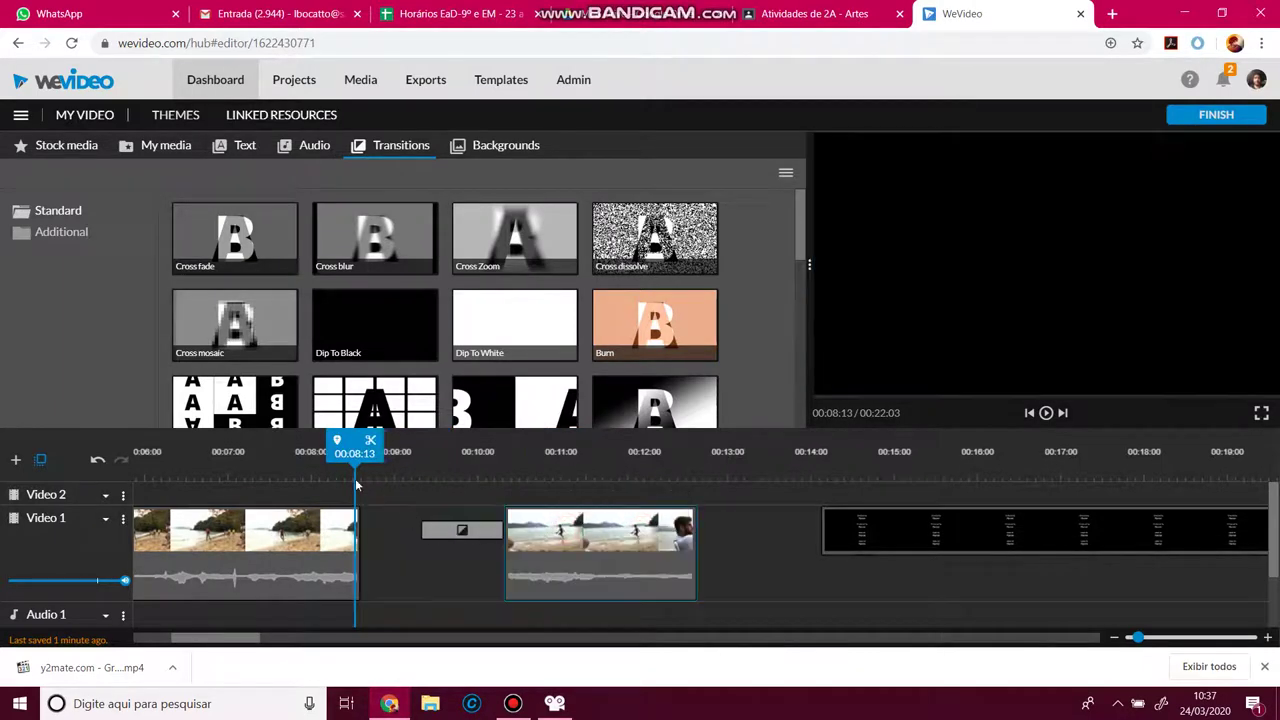
{"action": "key", "text": "space"}
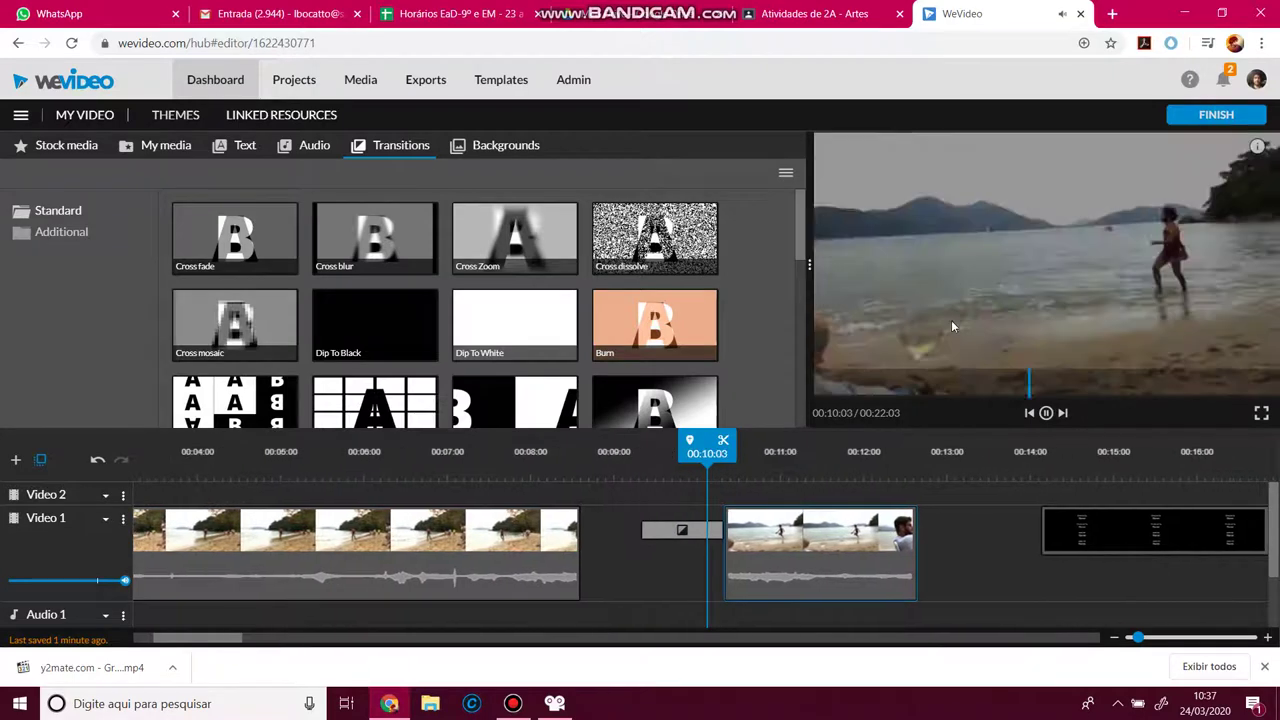
{"action": "left_click", "coordinate": [645, 530]}
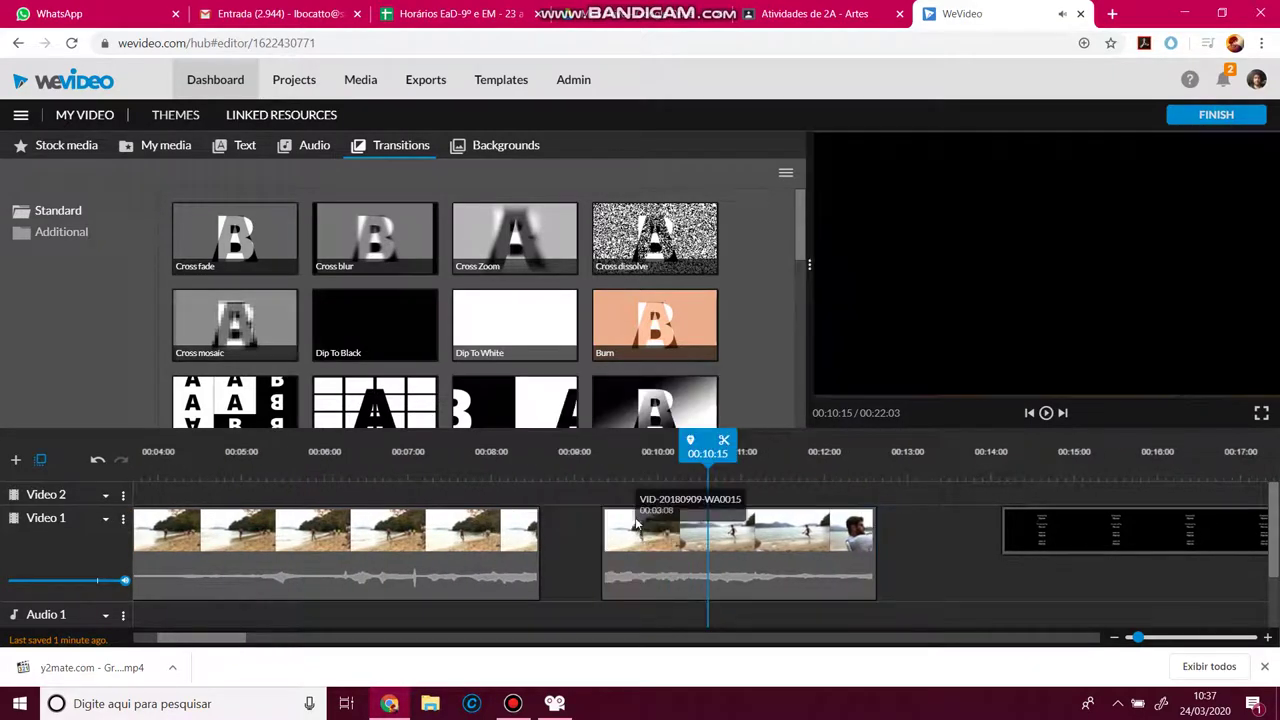
{"action": "left_click_drag", "start_coordinate": [547, 396], "coordinate": [556, 541]}
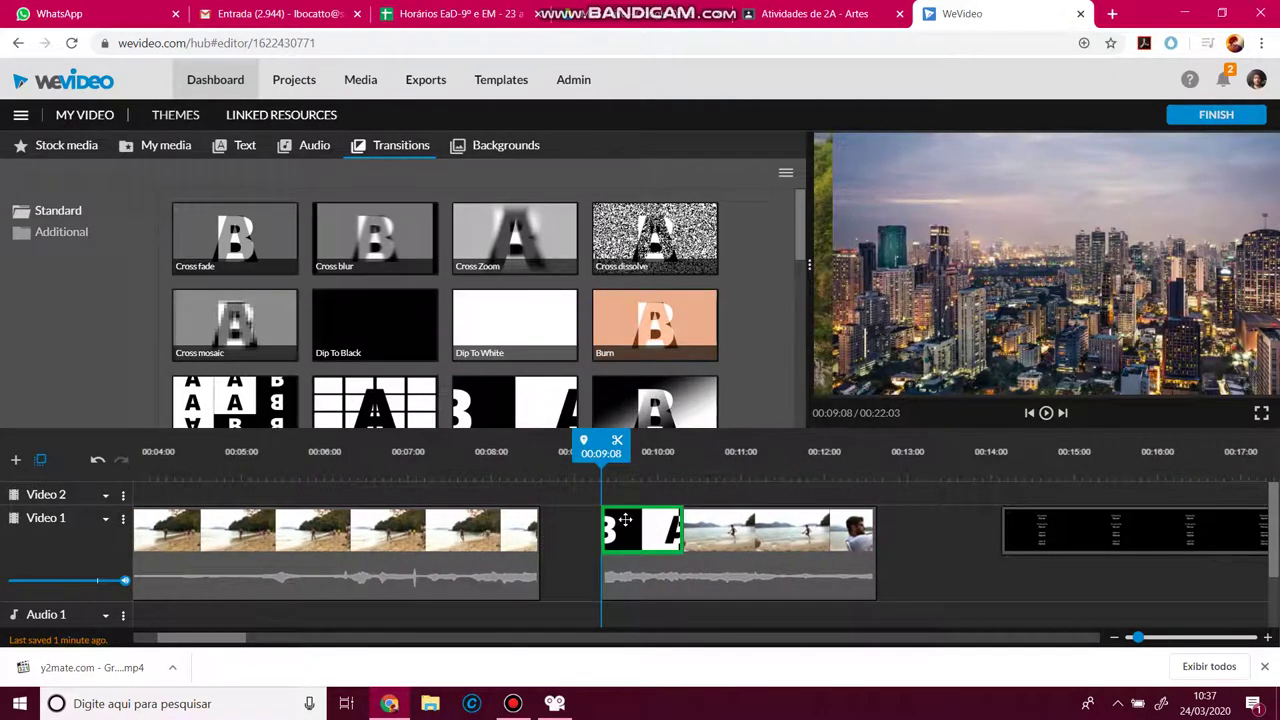
{"action": "mouse_move", "coordinate": [624, 519]}
{"action": "left_mouse_down"}
{"action": "mouse_move", "coordinate": [709, 533]}
{"action": "mouse_move", "coordinate": [577, 536]}
{"action": "mouse_move", "coordinate": [612, 534]}
{"action": "left_mouse_up"}
Bring the second part of the beach clip against the first, add the Burn transition between them, and preview it
{"action": "left_click_drag", "start_coordinate": [736, 530], "coordinate": [588, 535]}
{"action": "mouse_move", "coordinate": [636, 318]}
{"action": "left_mouse_down"}
{"action": "mouse_move", "coordinate": [590, 385]}
{"action": "mouse_move", "coordinate": [540, 530]}
{"action": "left_mouse_up"}
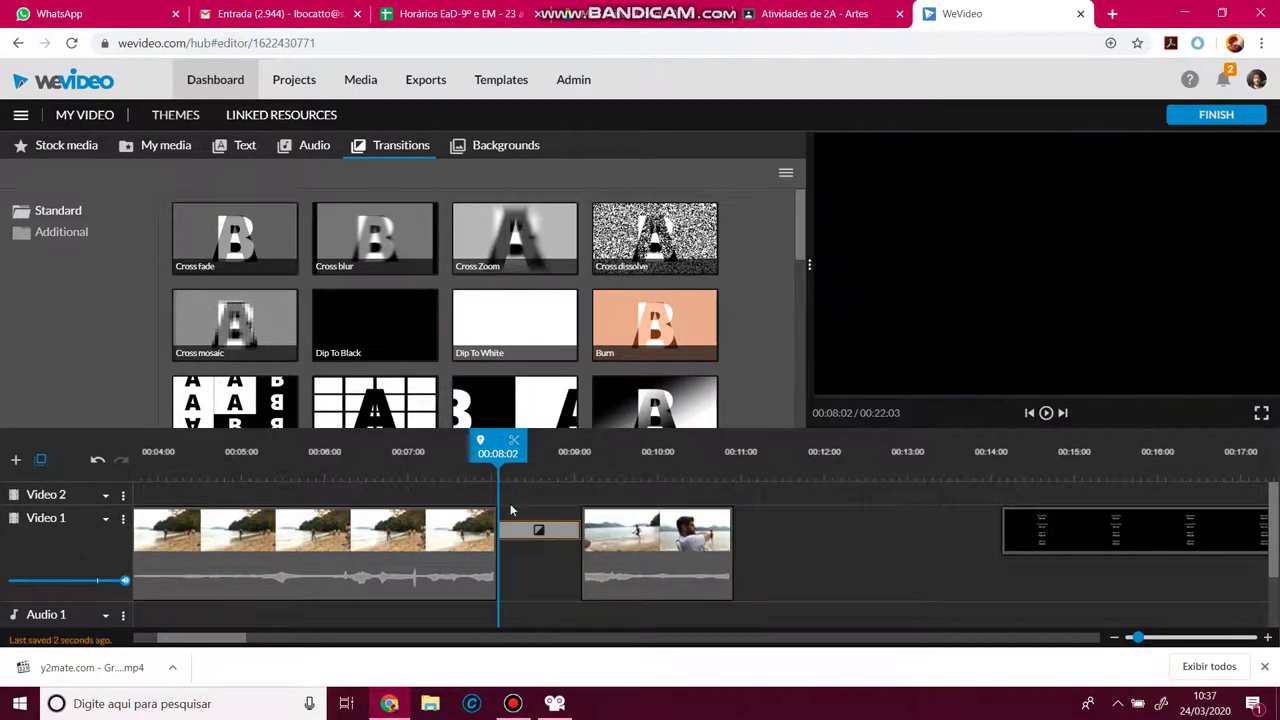
{"action": "left_click", "coordinate": [450, 451]}
{"action": "key", "text": "space"}
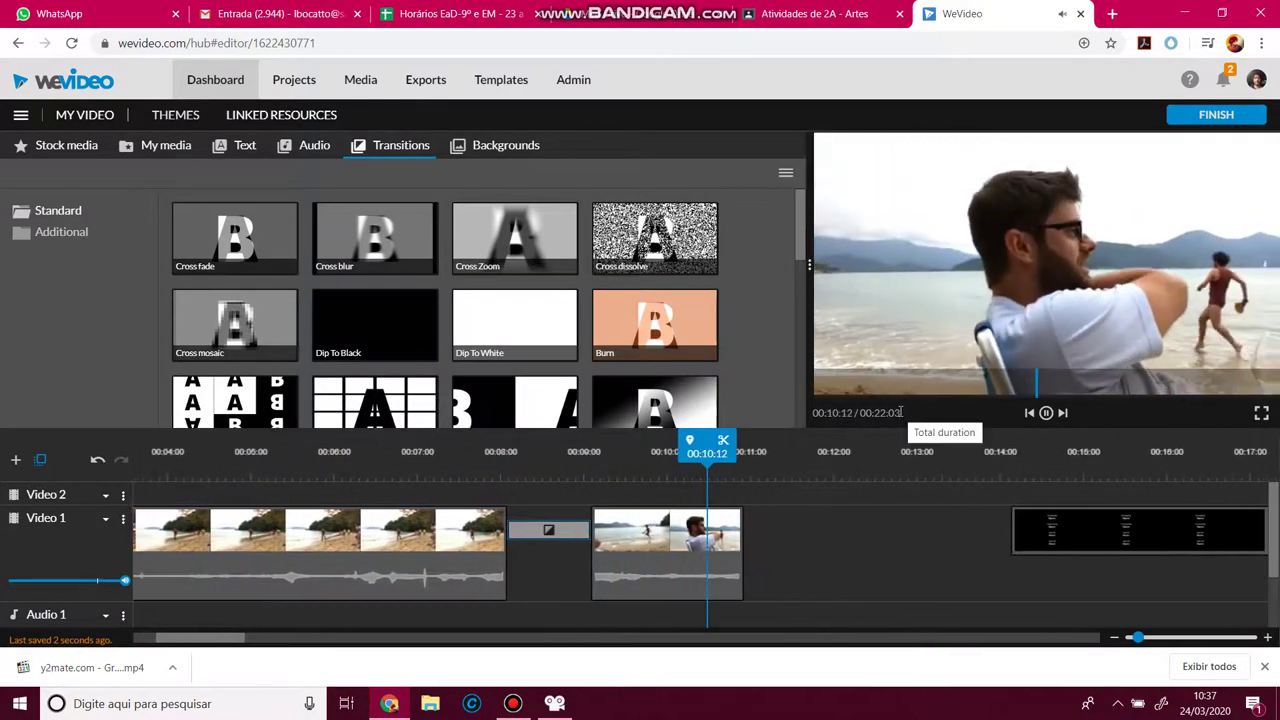
{"action": "key", "text": "space"}
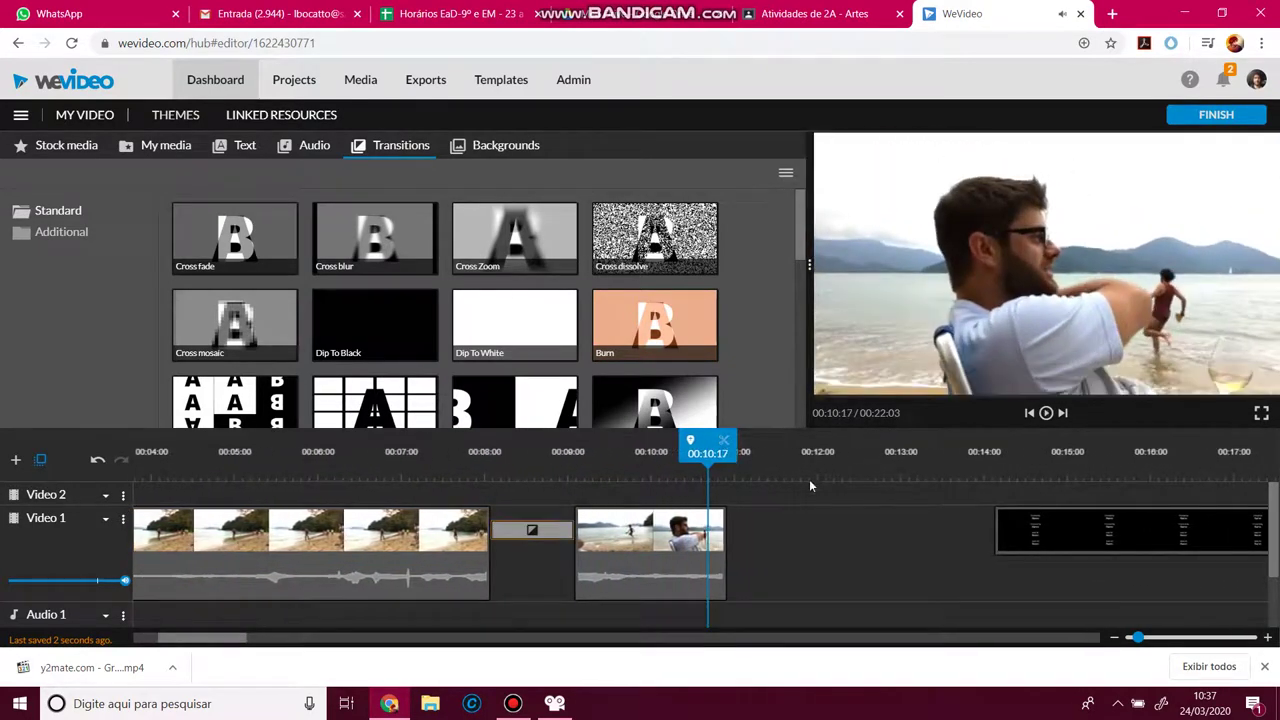
Look through the animated backgrounds in the library and return to the project's own media
{"action": "left_click", "coordinate": [490, 147]}
{"action": "scroll", "coordinate": [520, 365], "scroll_direction": "down", "scroll_amount": 1}
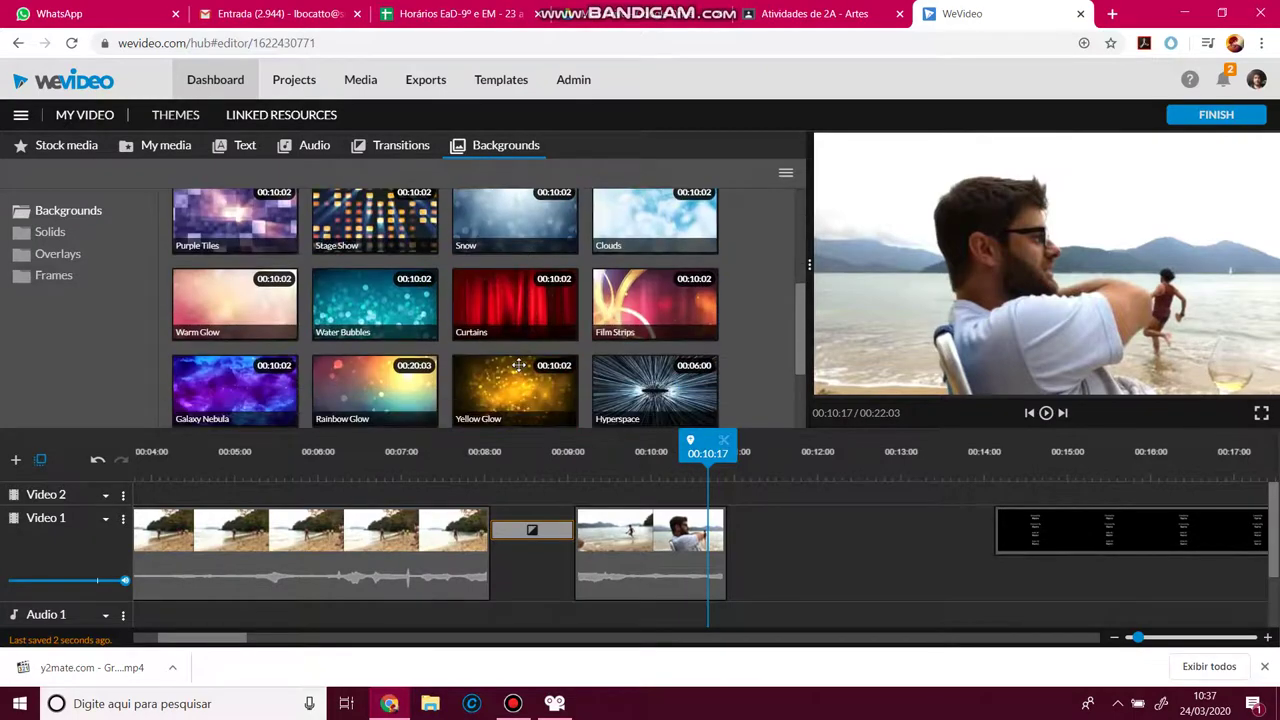
{"action": "left_click", "coordinate": [513, 703]}
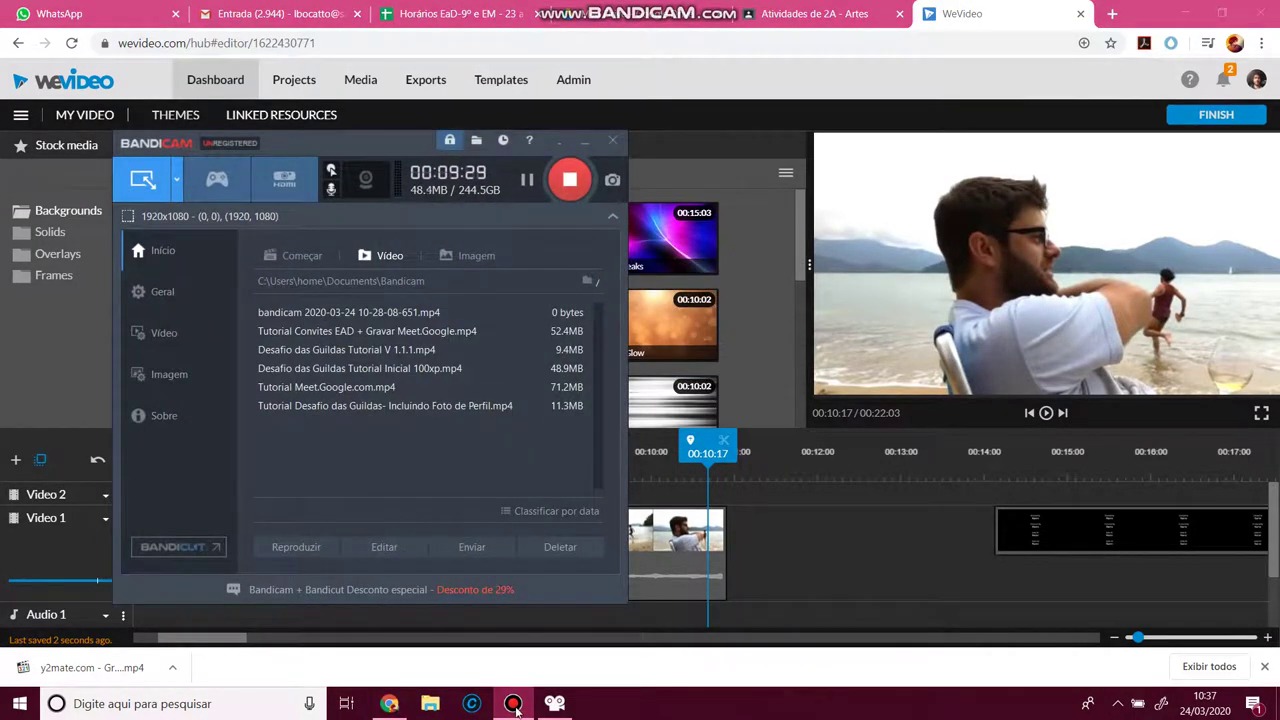
{"action": "left_click", "coordinate": [513, 703]}
{"action": "left_click", "coordinate": [160, 147]}
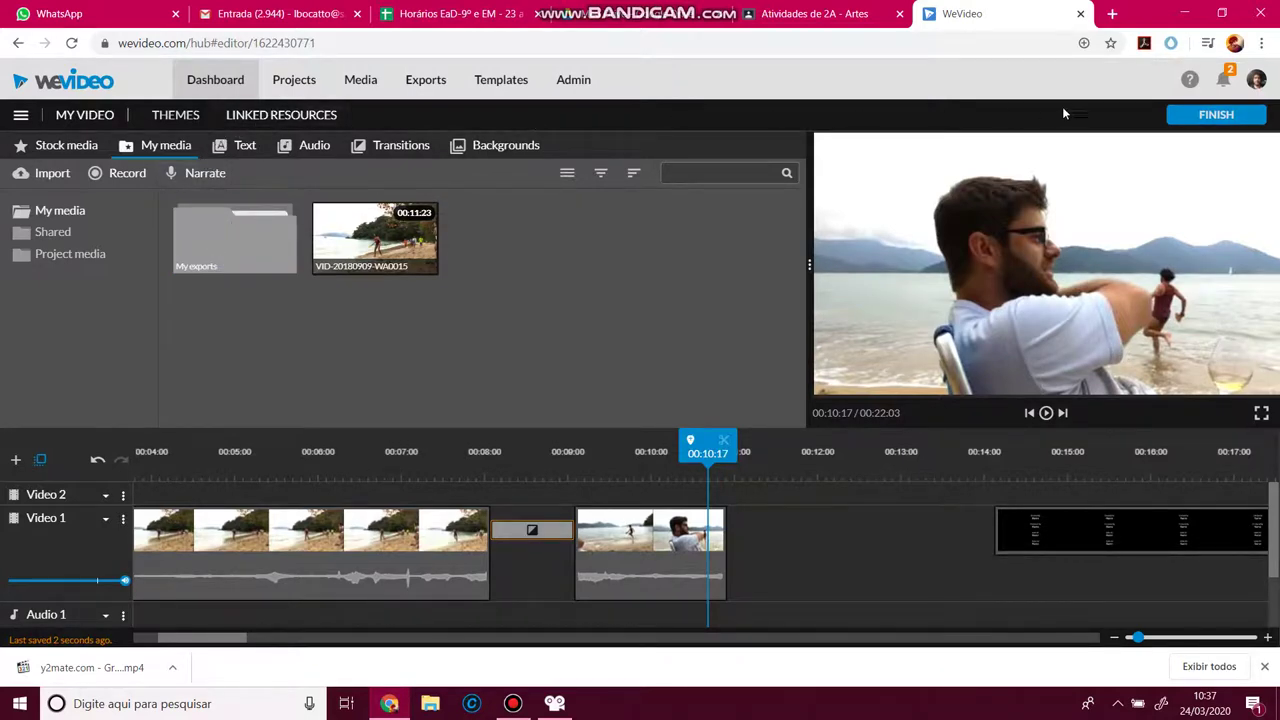
Open the export options with the title My Video 1 and select Google Drive as a destination, closing the account sign-in
{"action": "left_click", "coordinate": [1217, 114]}
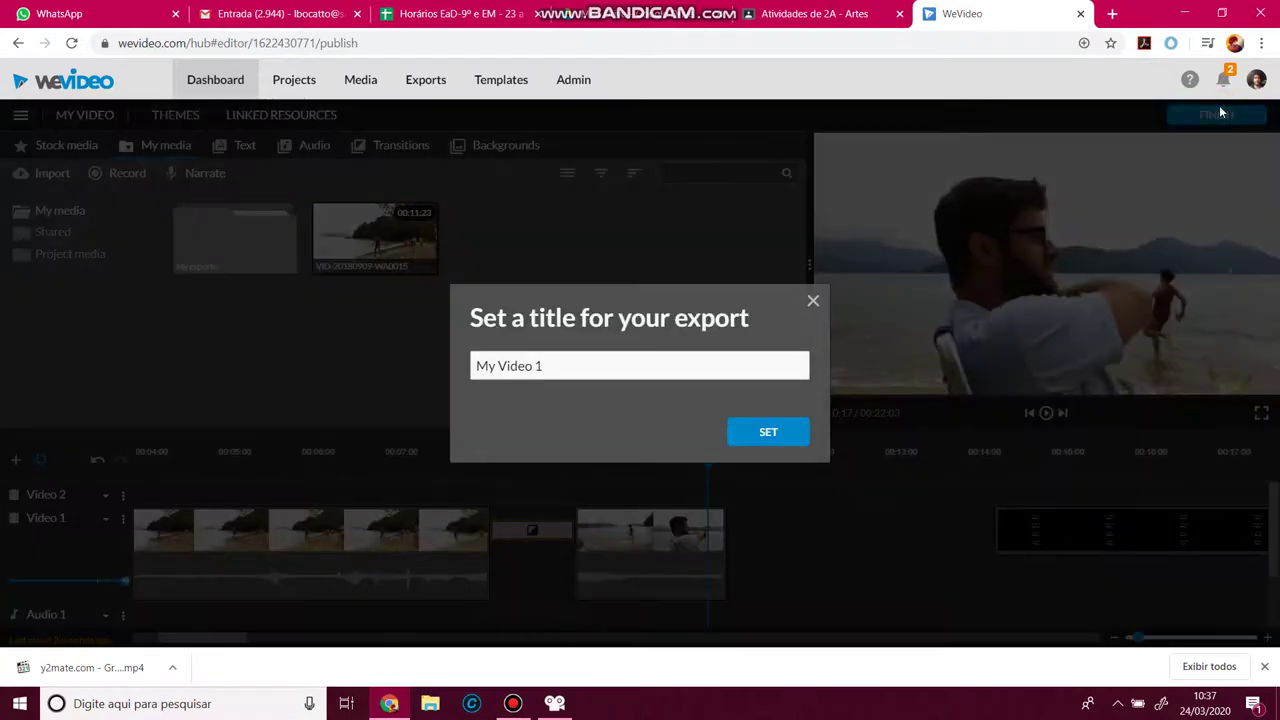
{"action": "left_click", "coordinate": [765, 430]}
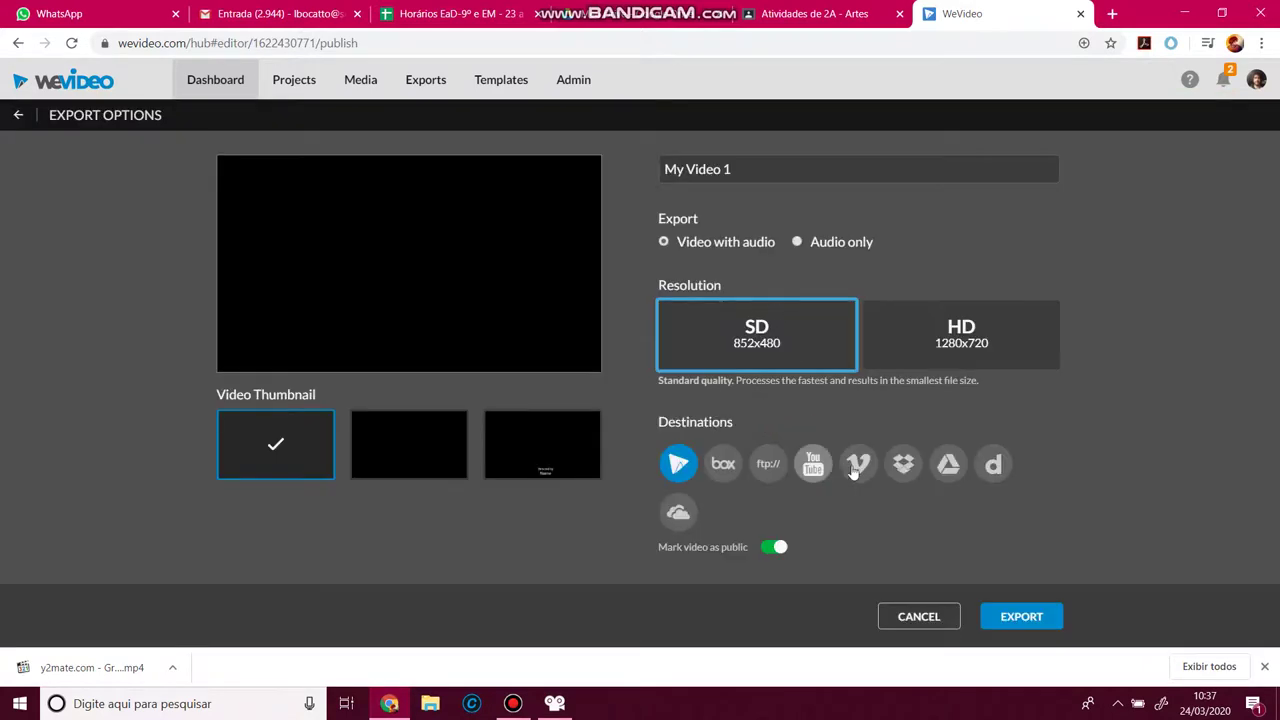
{"action": "left_click", "coordinate": [944, 472]}
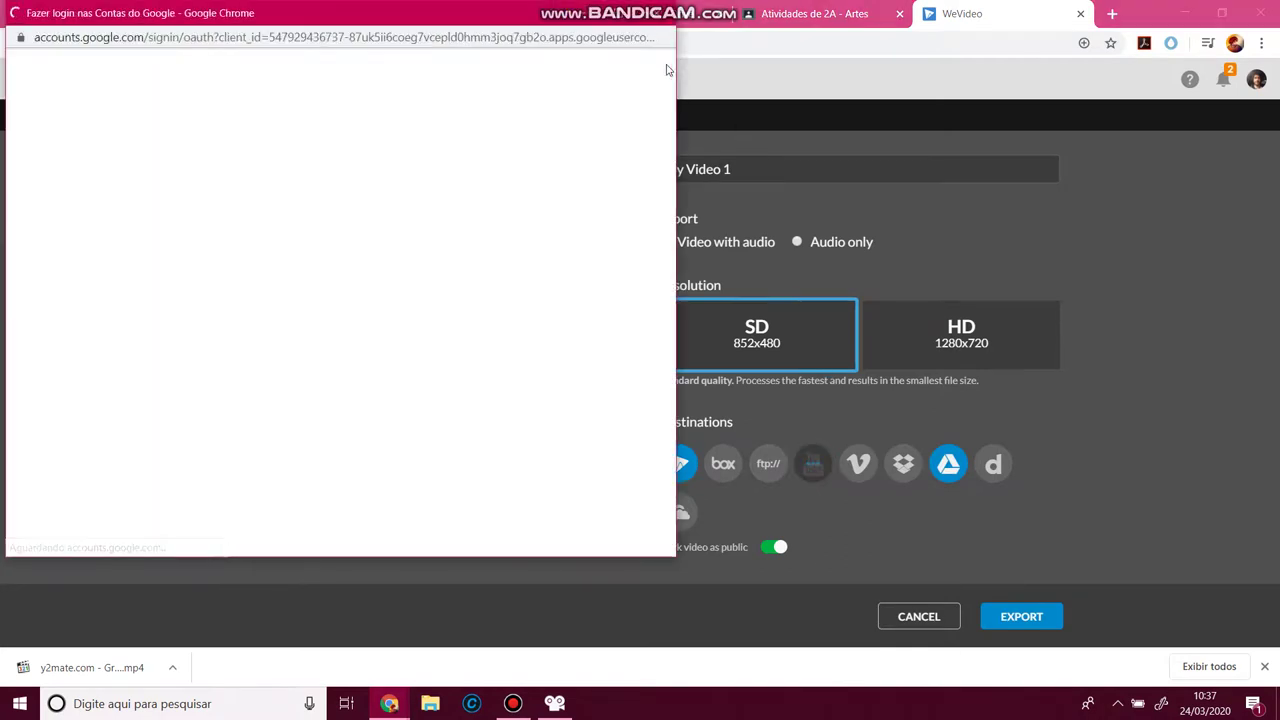
{"action": "left_click_drag", "start_coordinate": [504, 25], "coordinate": [518, 75]}
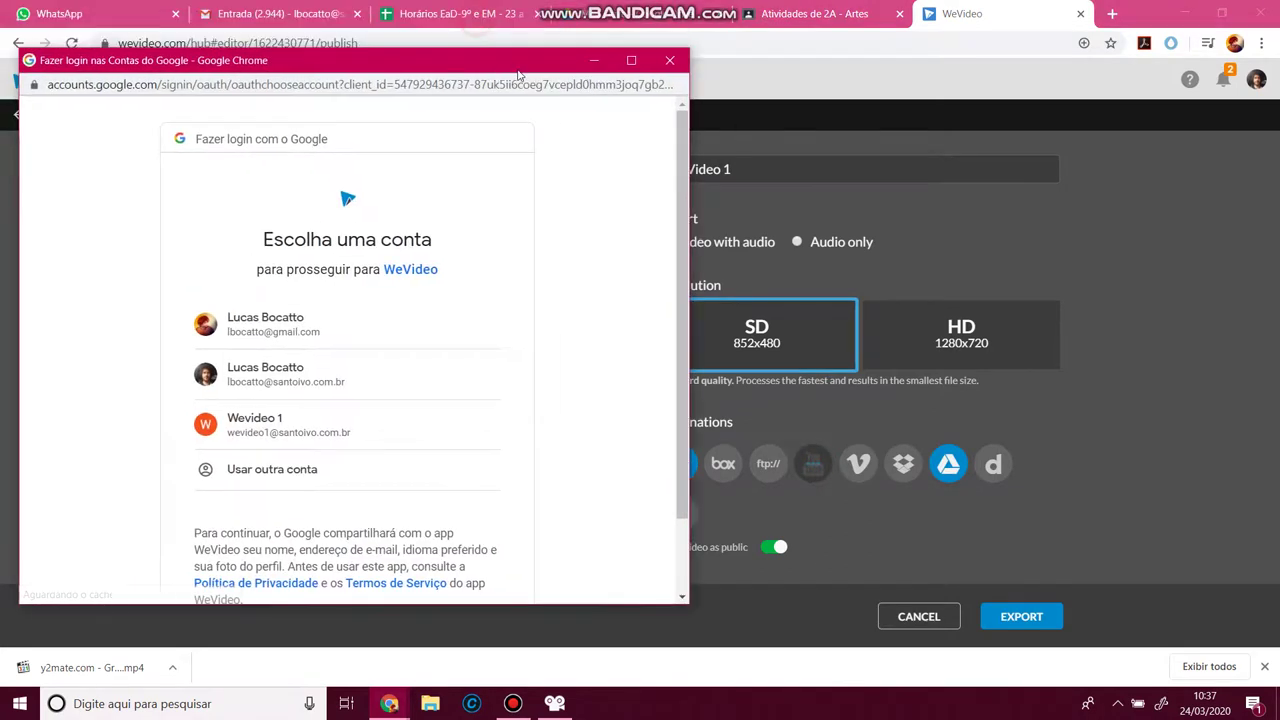
{"action": "left_click", "coordinate": [669, 60]}
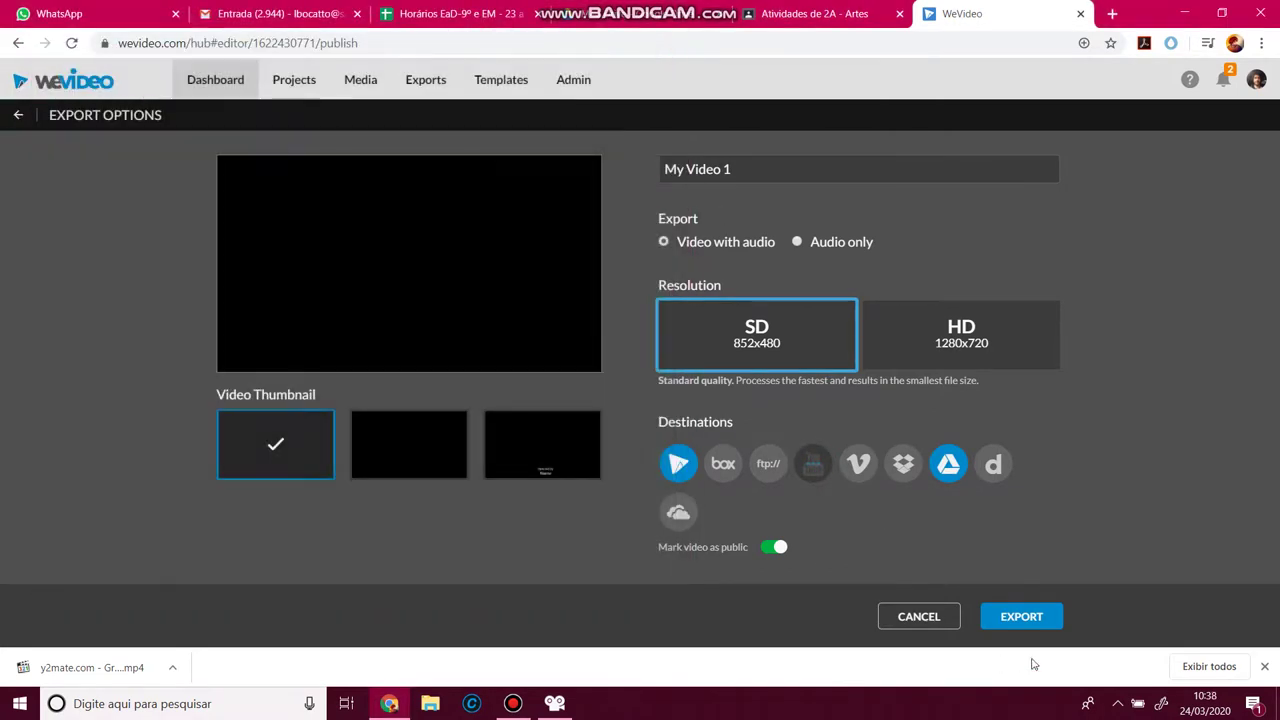
{"action": "left_click", "coordinate": [512, 703]}
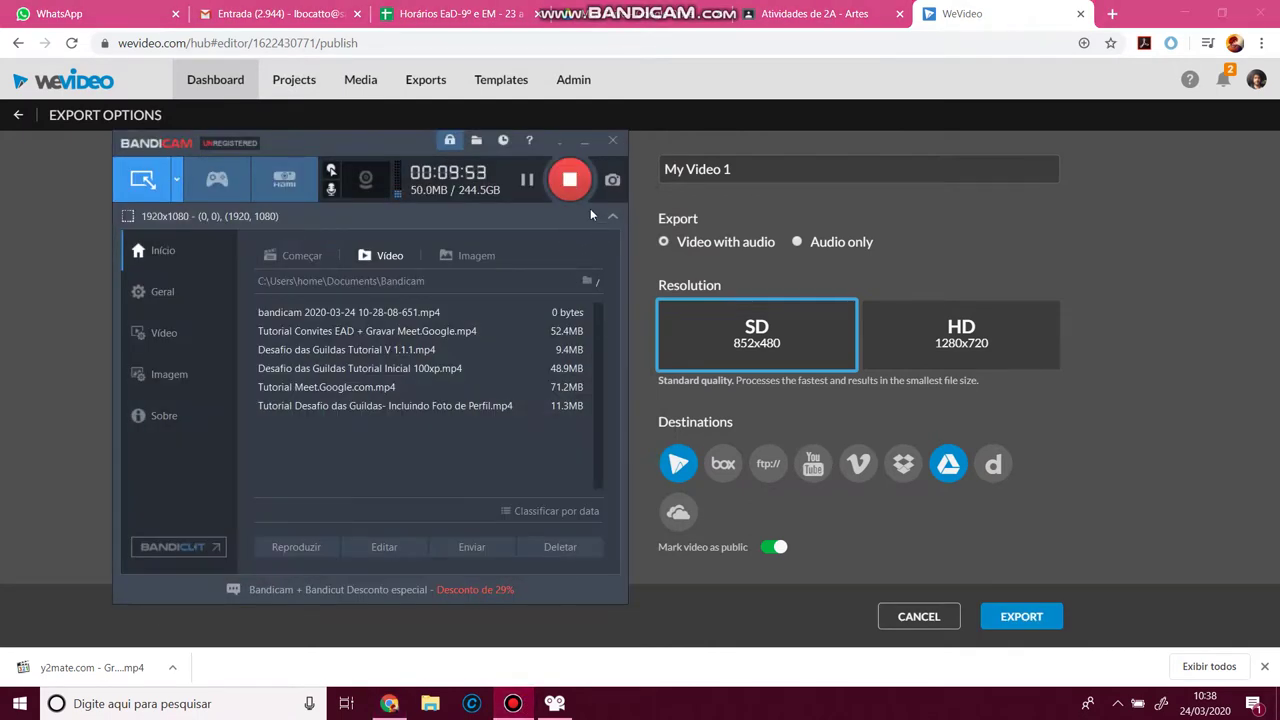